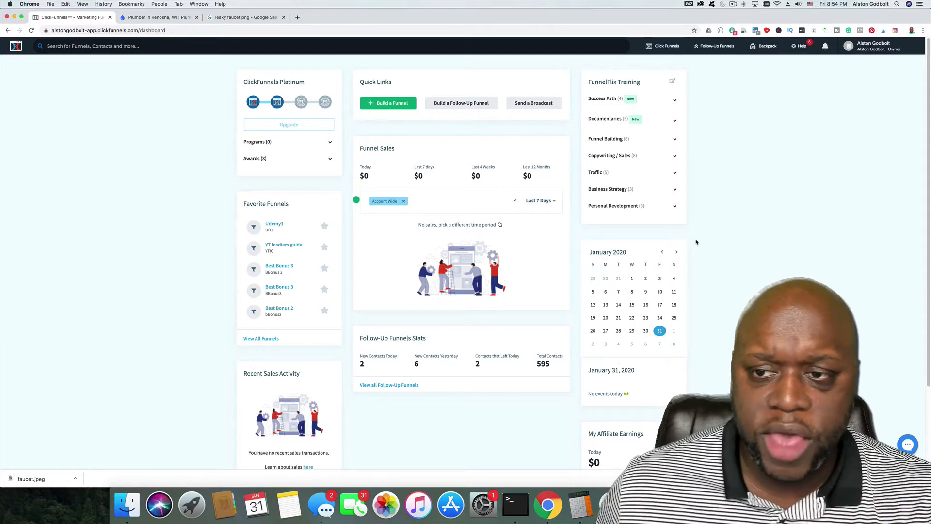
Start a new custom funnel from the funnels list using the Classic Funnel Builder.
mouse_move(674, 50)
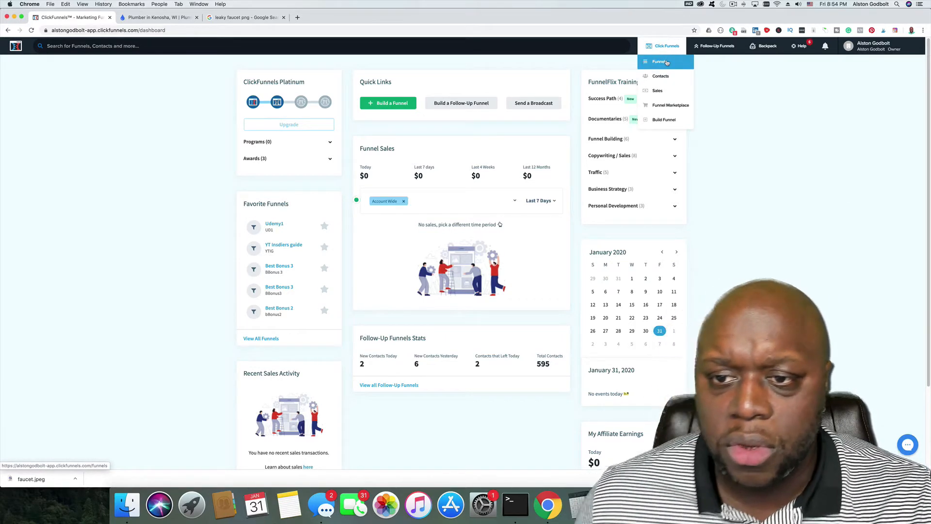
click(667, 62)
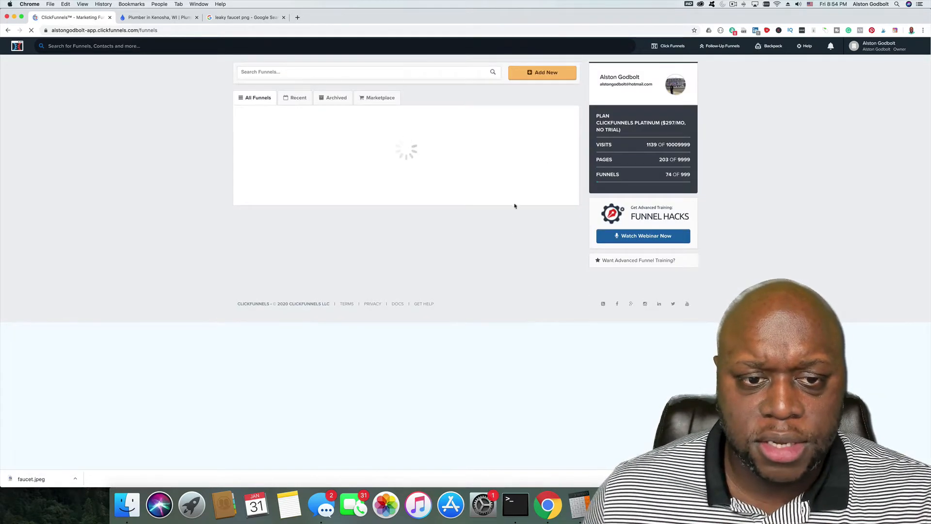
click(538, 77)
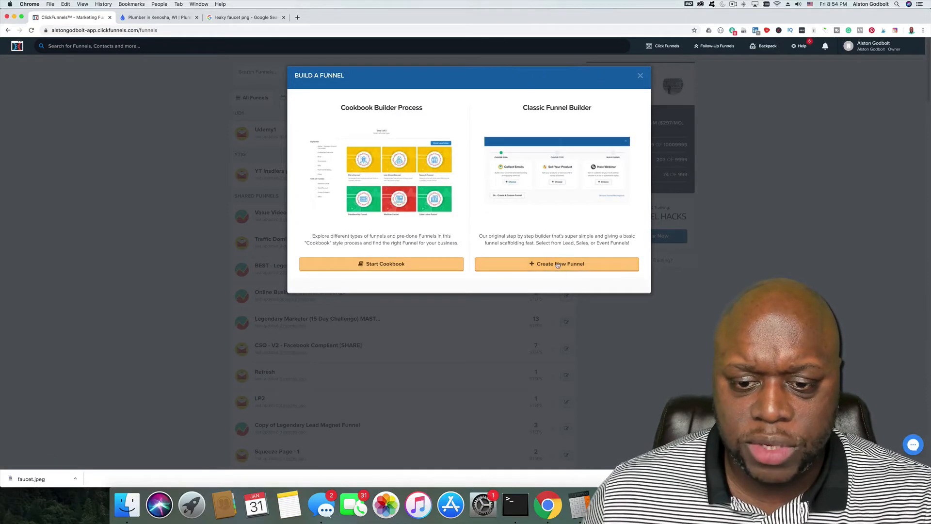
click(557, 264)
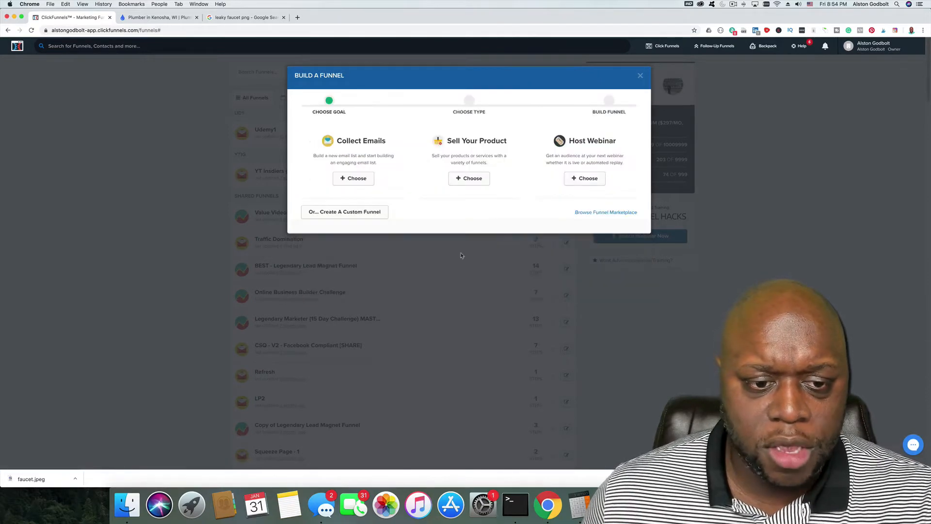
click(354, 212)
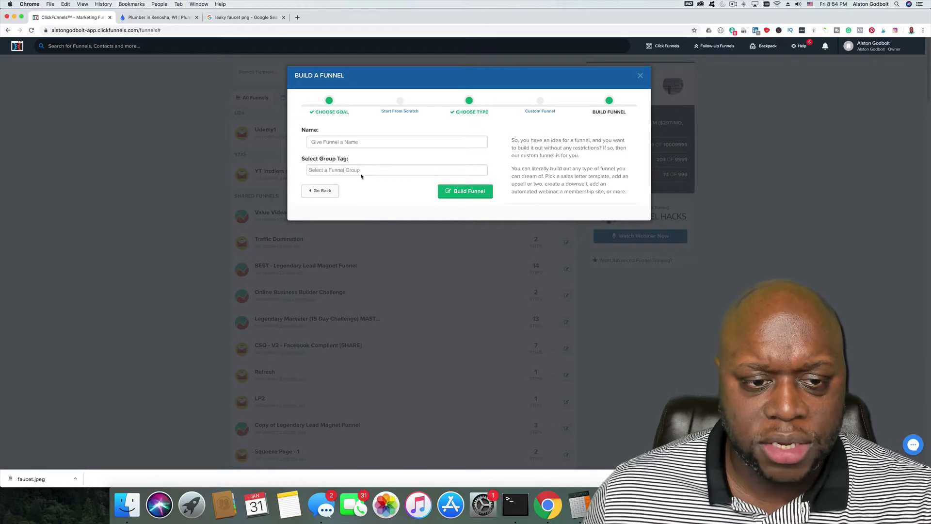
Name the funnel "Udemy Website", give it the new group tag UDW, and build it.
click(361, 140)
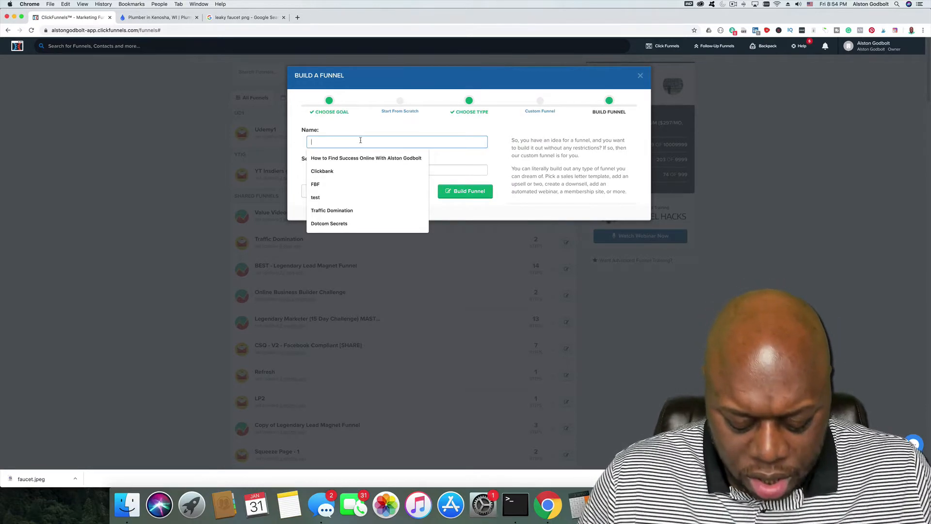
text(Udemy Website)
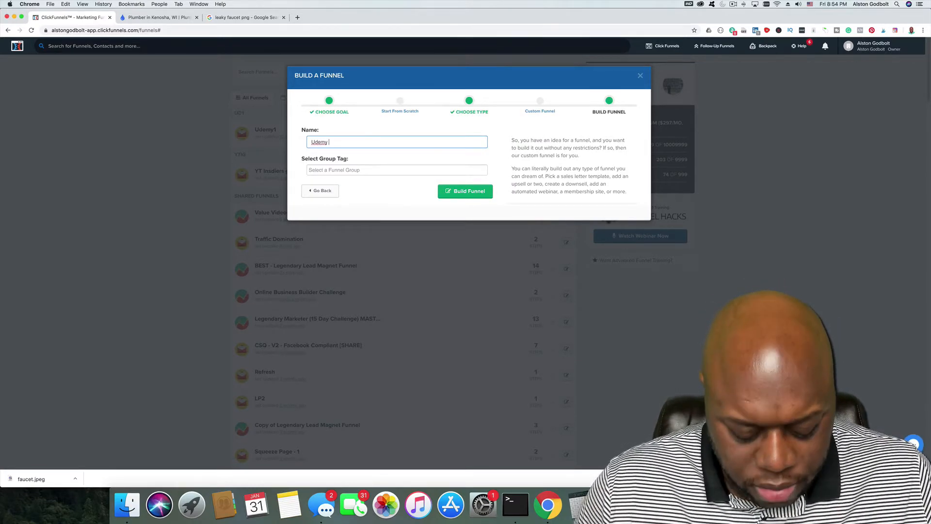
click(343, 168)
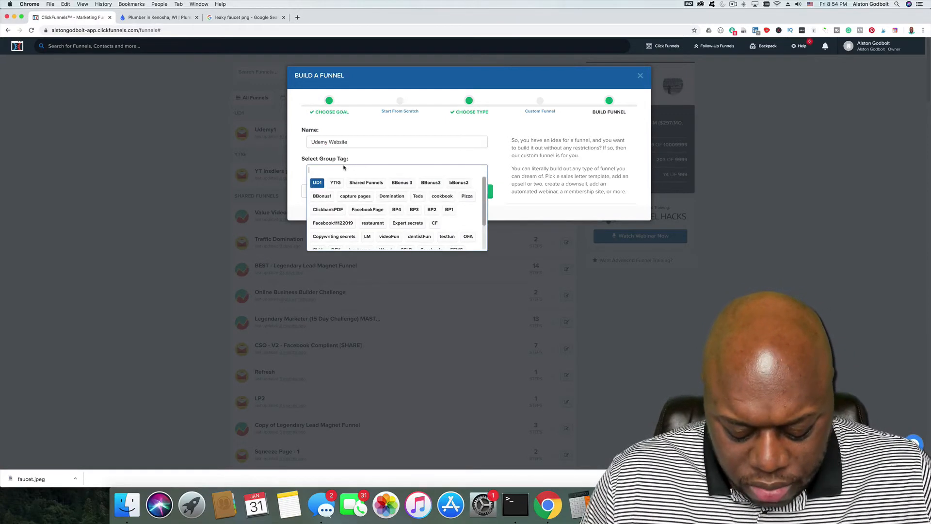
text(UDW)
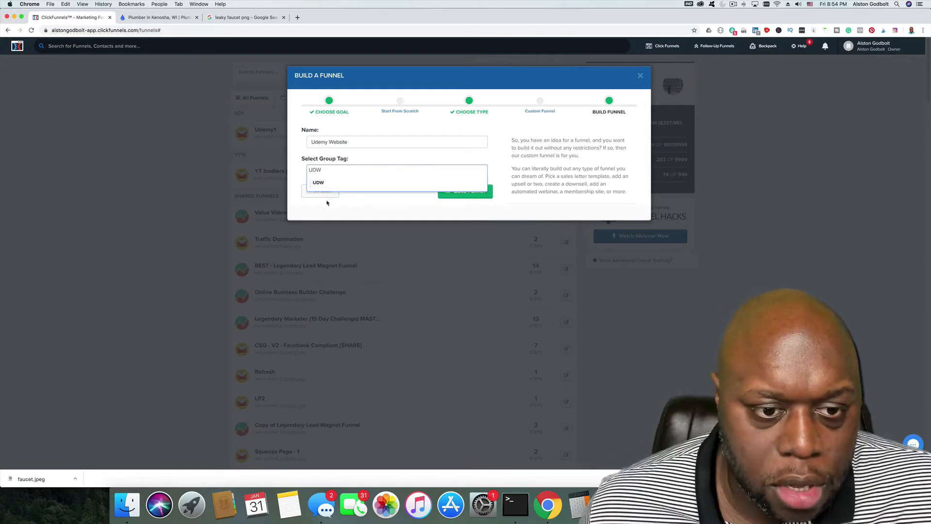
click(315, 189)
click(466, 191)
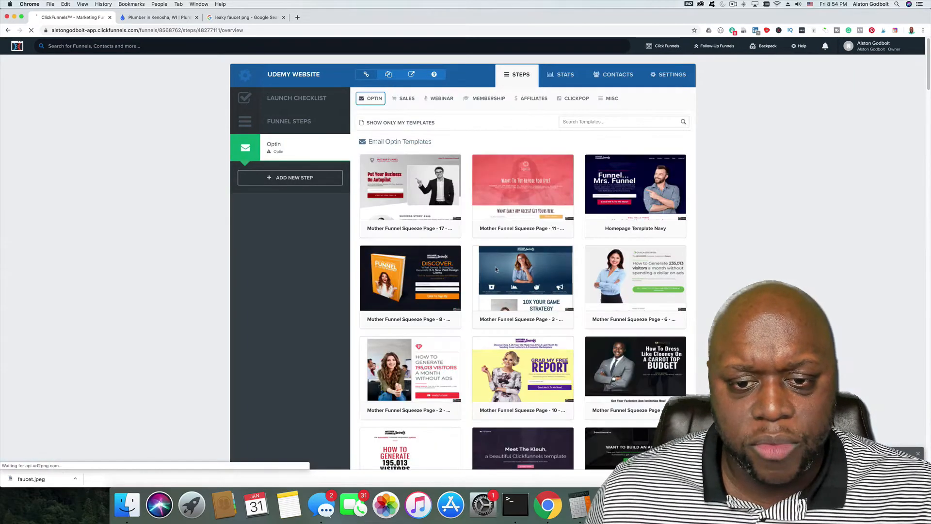
Apply the Mother Funnel Squeeze Page - 17 template to the Optin step.
mouse_move(514, 271)
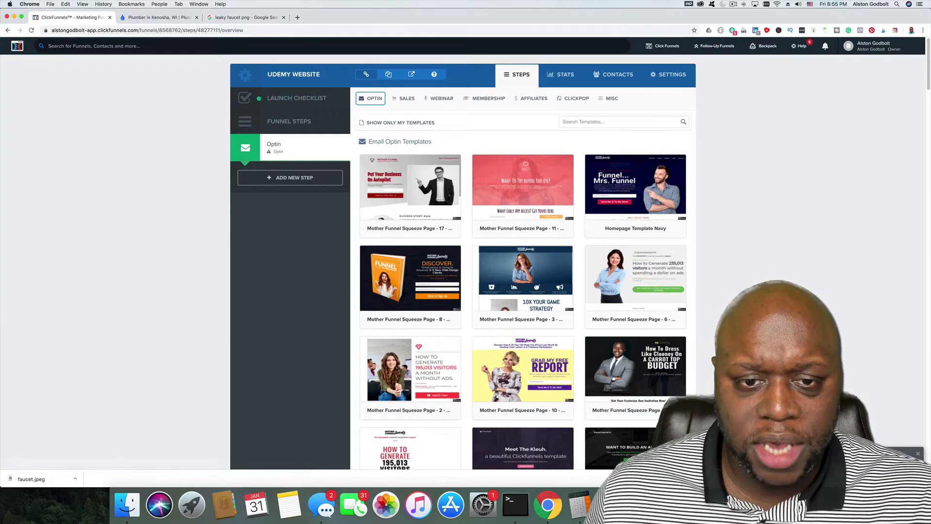
mouse_move(408, 181)
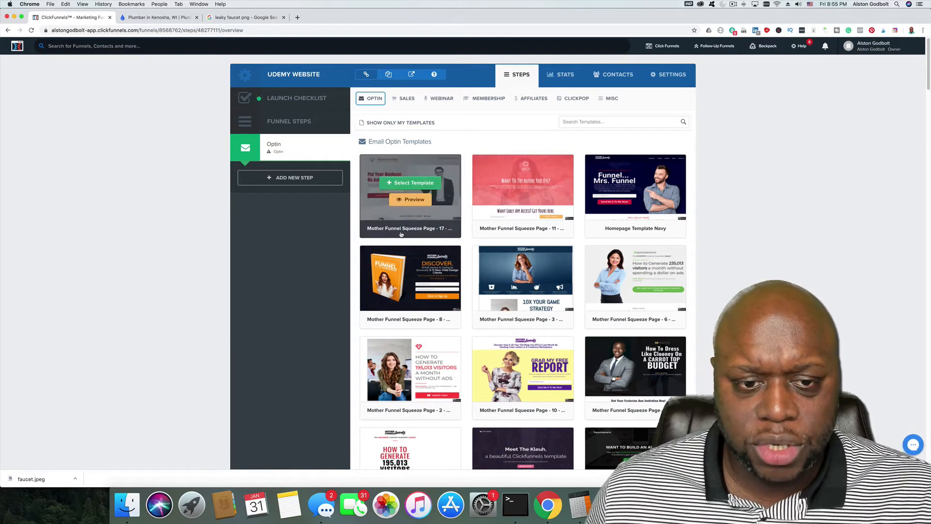
click(408, 181)
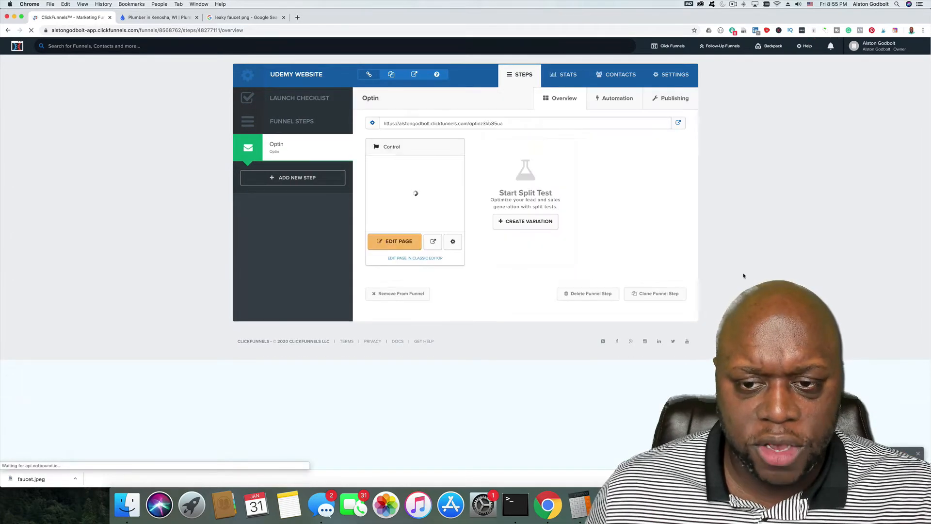
Rename the Optin funnel step to "Home" in its publishing settings and update the step.
click(673, 100)
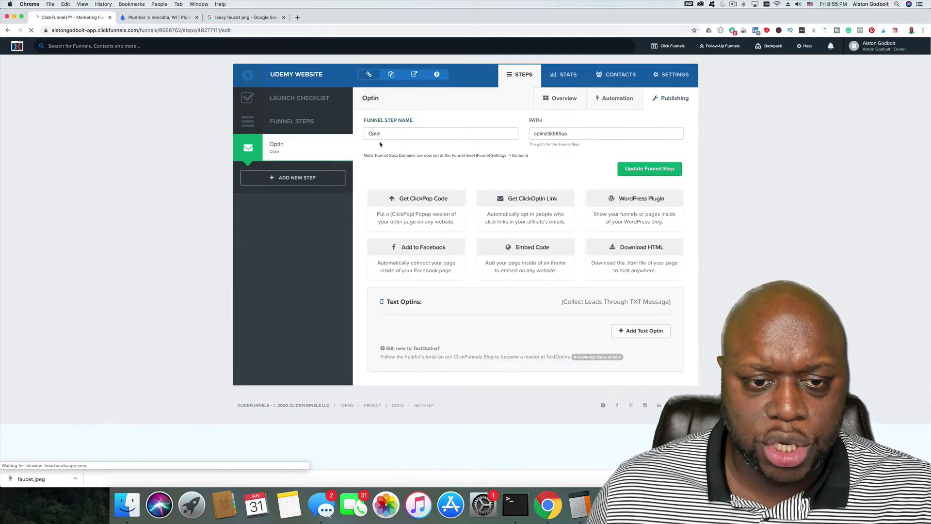
click(381, 134)
double_click(381, 134)
text(Home)
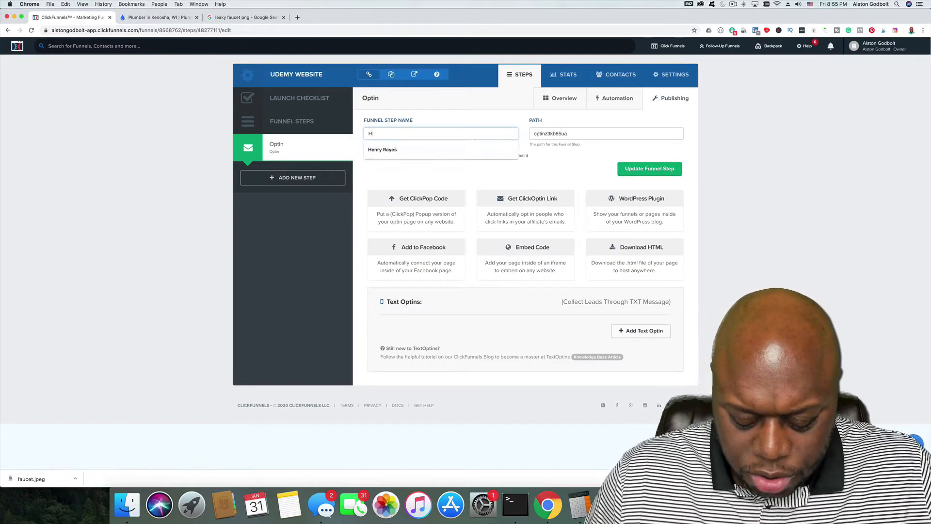
click(642, 170)
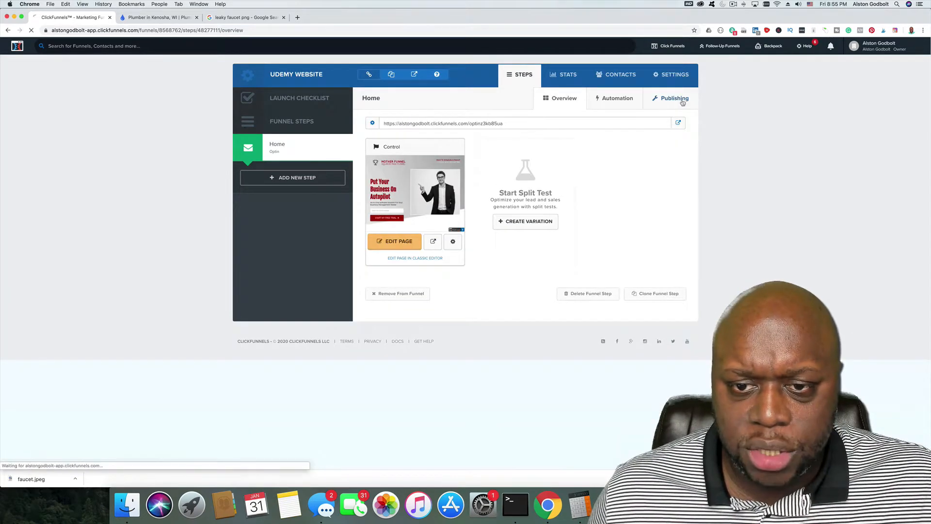
Change the Home step's path to "home" and save it.
click(682, 102)
double_click(586, 134)
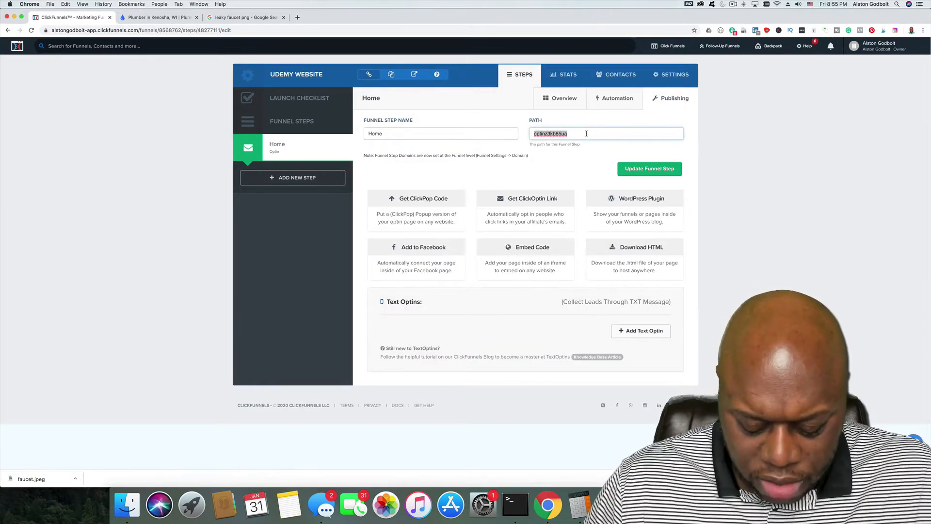
text(home)
key(Return)
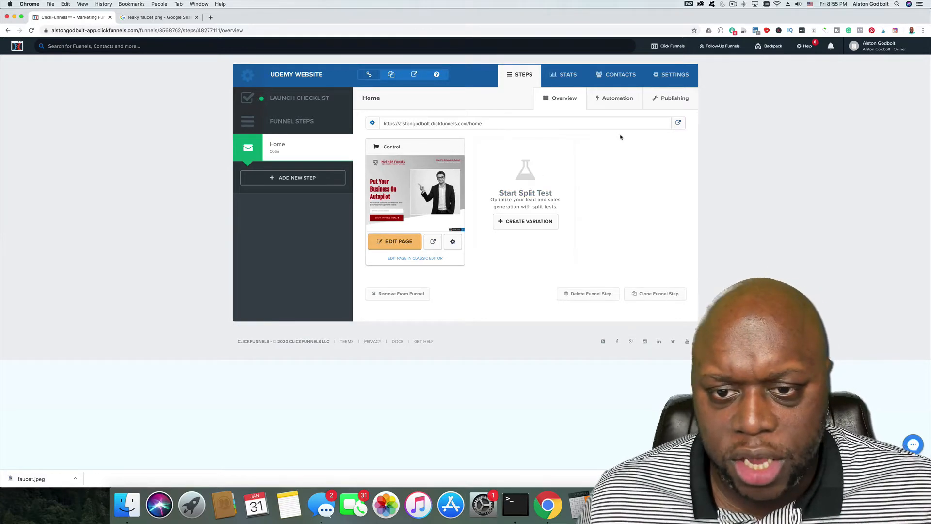
In the funnel settings, assign the custom .click domain, set the funnel path to "website", and save.
click(675, 76)
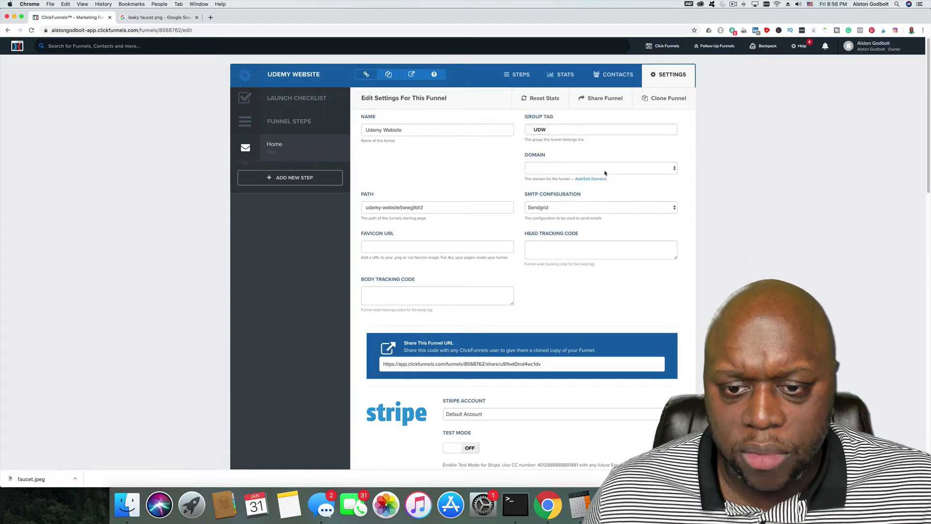
click(604, 169)
click(604, 182)
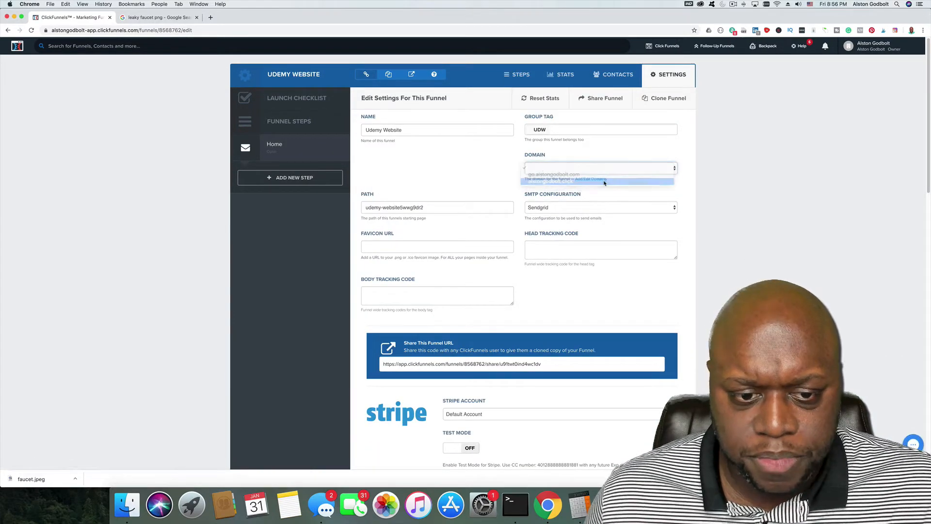
triple_click(438, 209)
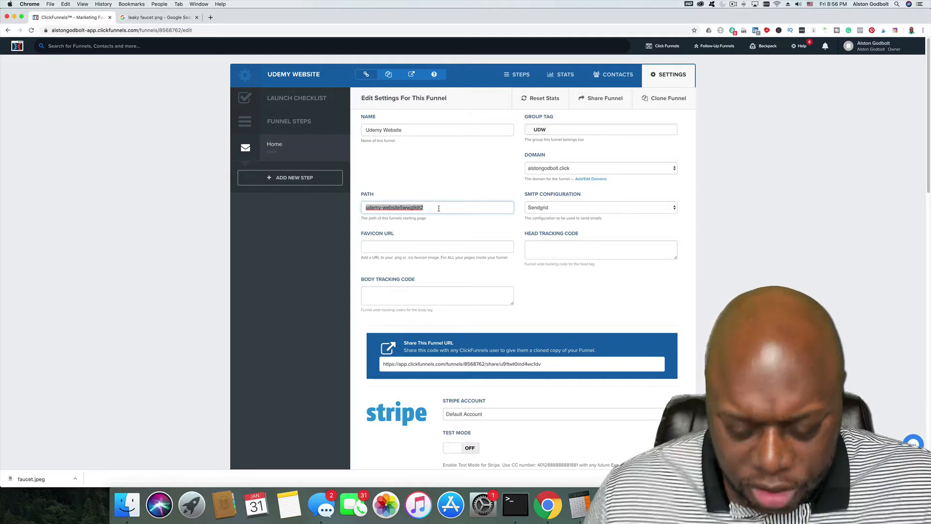
text(website)
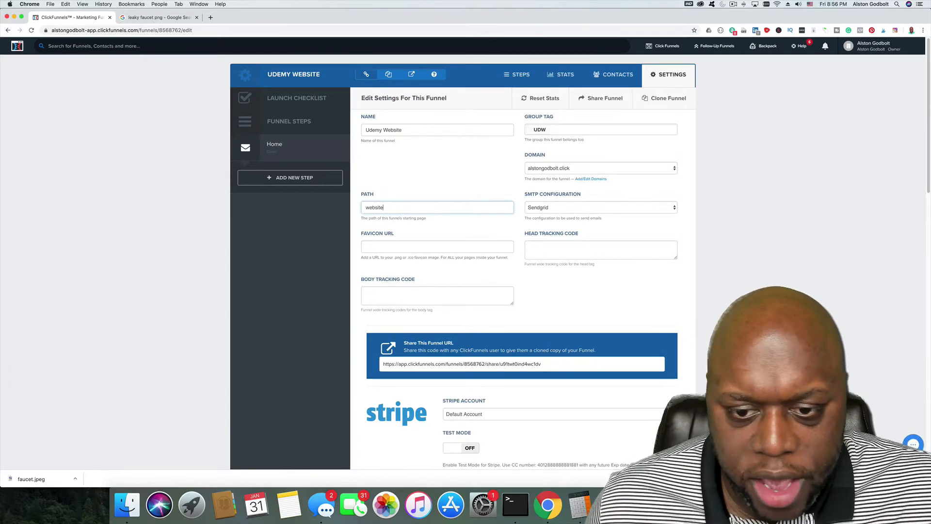
key(Return)
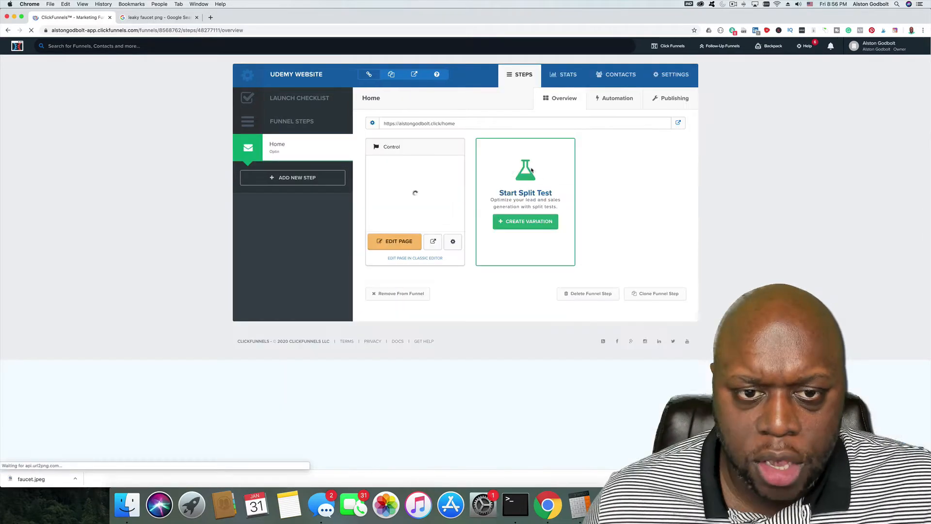
View the live page at the funnel URL and return to the funnel overview.
click(414, 76)
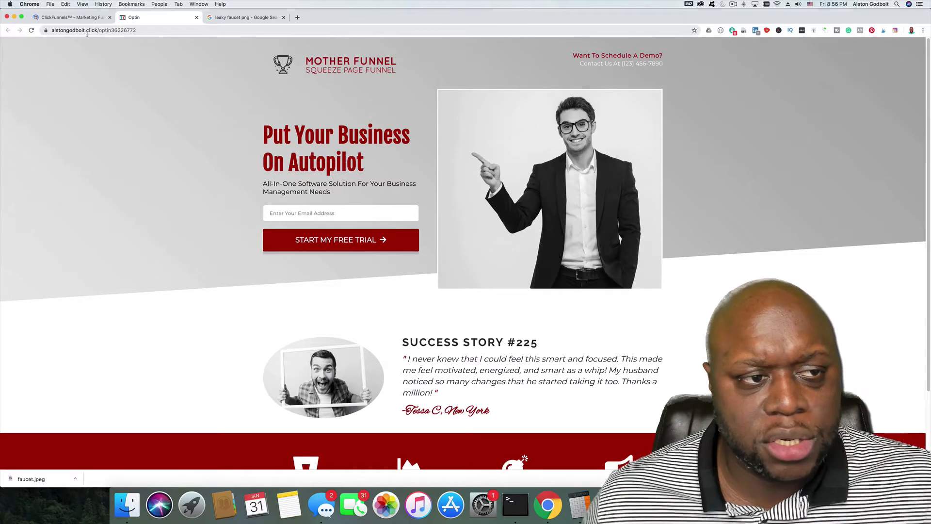
click(60, 19)
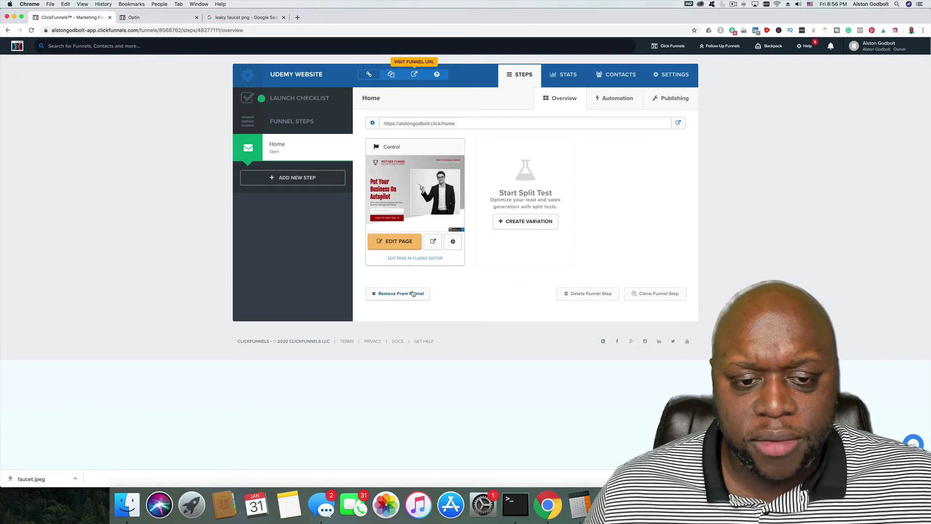
Open the Home page in the editor and delete all four template sections to leave a blank page.
click(394, 241)
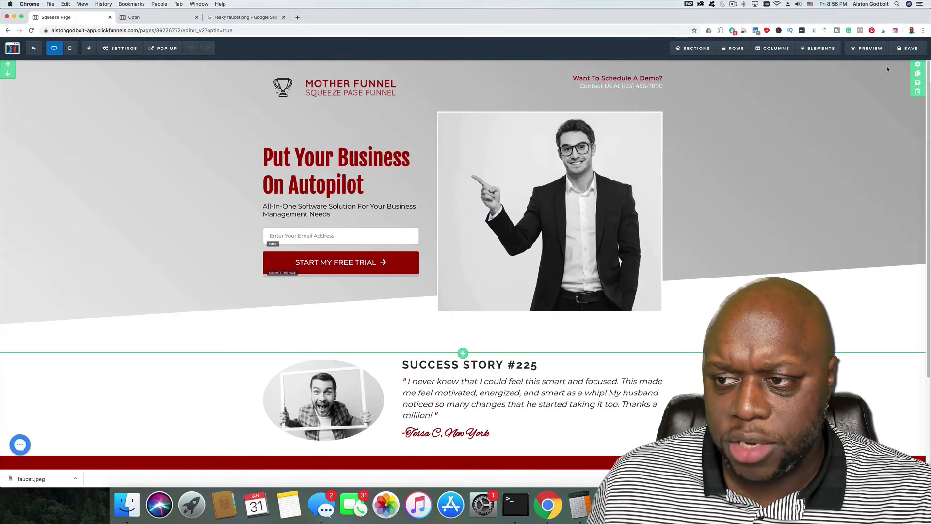
mouse_move(693, 48)
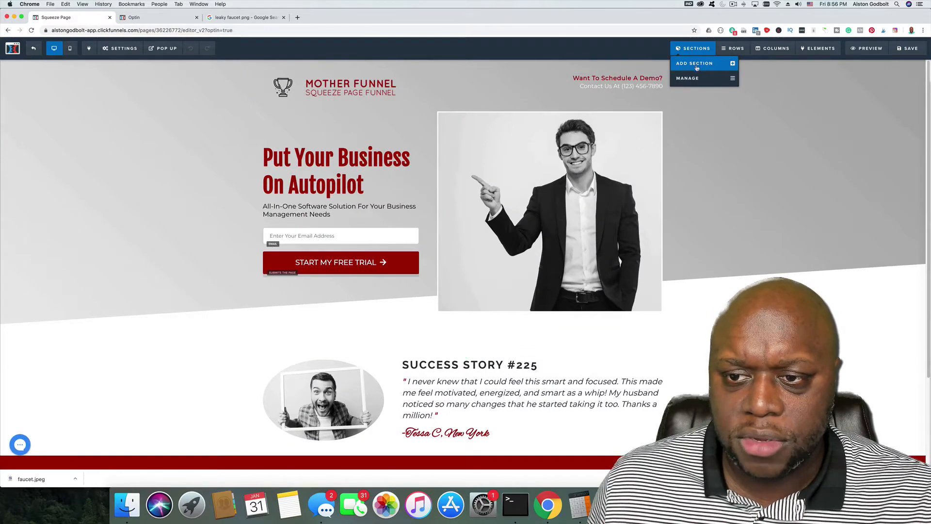
click(687, 78)
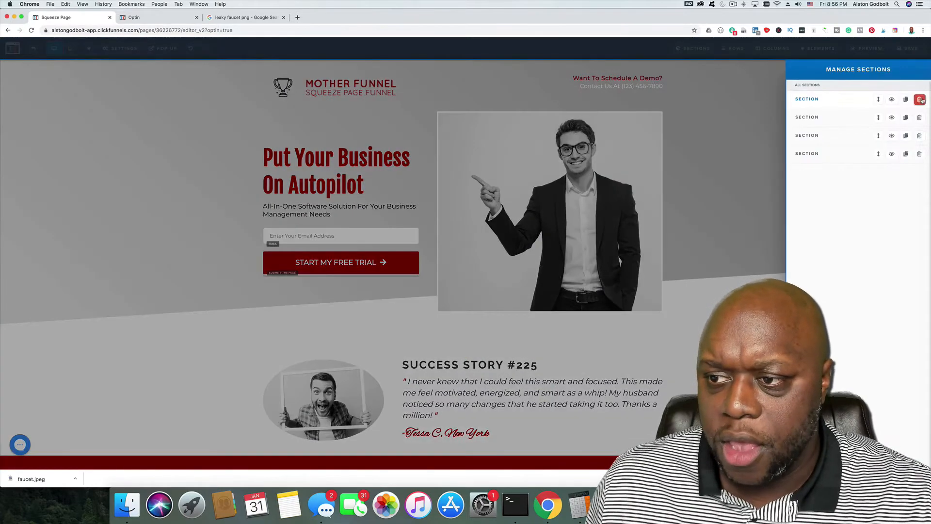
click(920, 99)
key(Return)
click(920, 100)
key(Return)
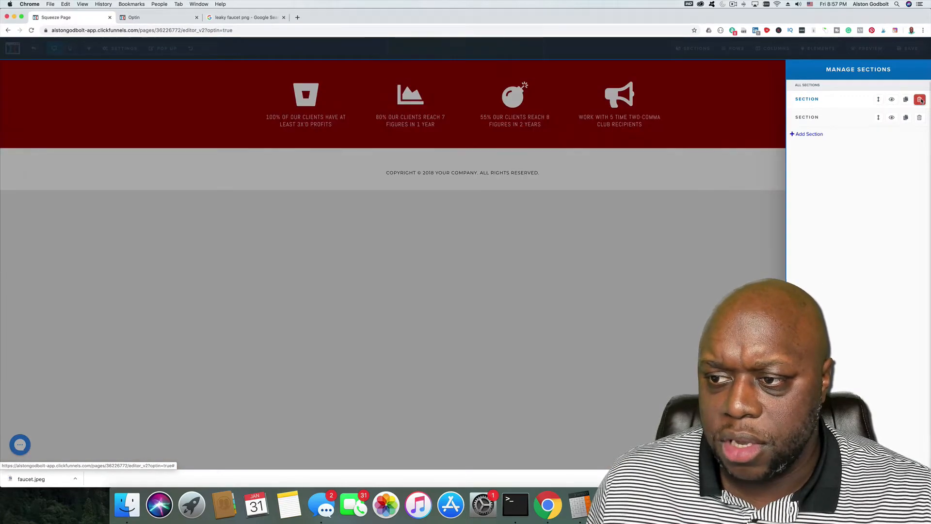
click(920, 99)
key(Return)
click(920, 99)
key(Return)
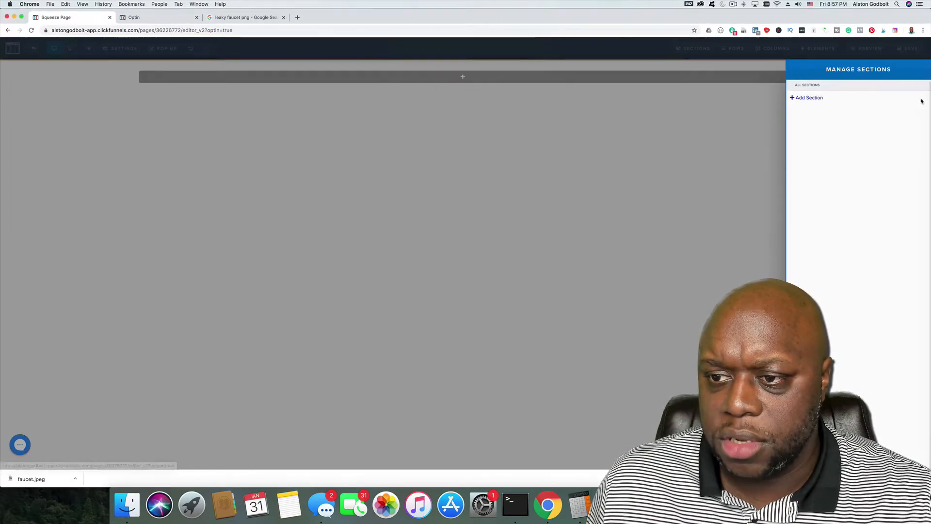
click(658, 158)
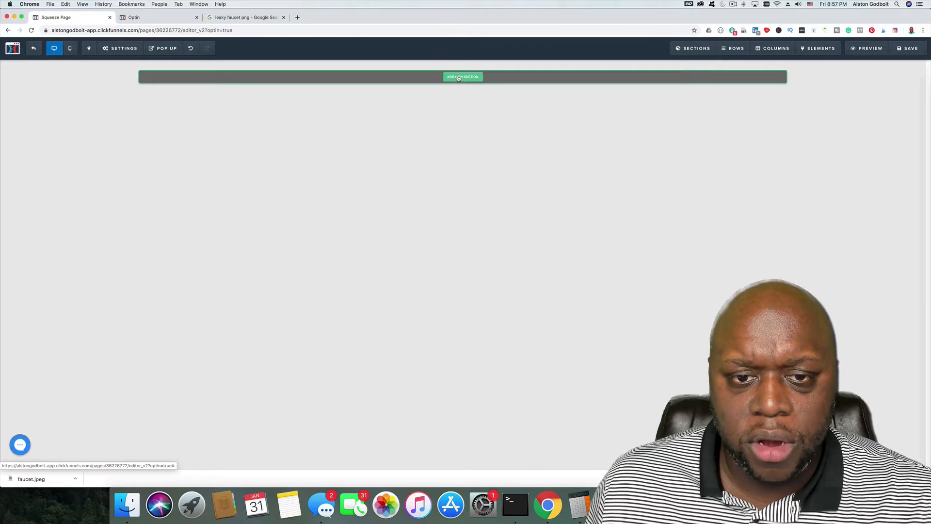
Add a wide section to the blank page and insert a one-column row in it.
click(458, 78)
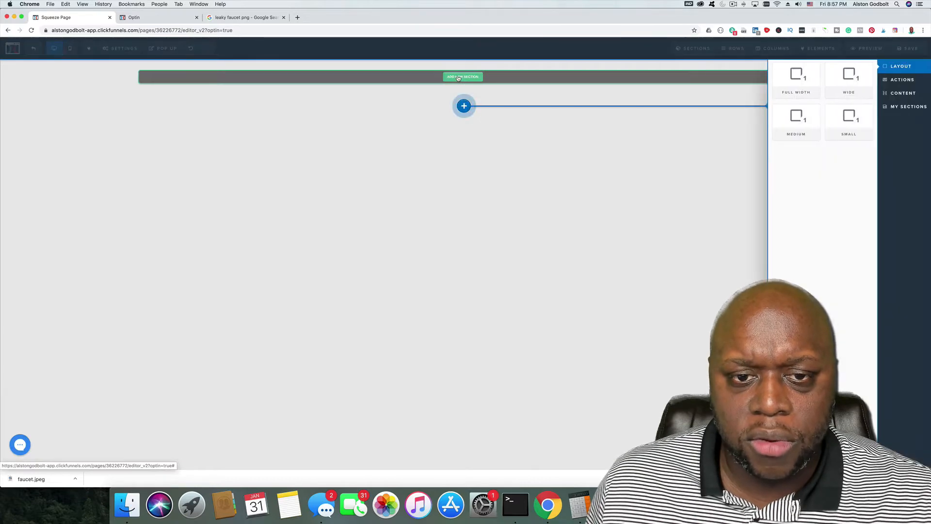
click(848, 79)
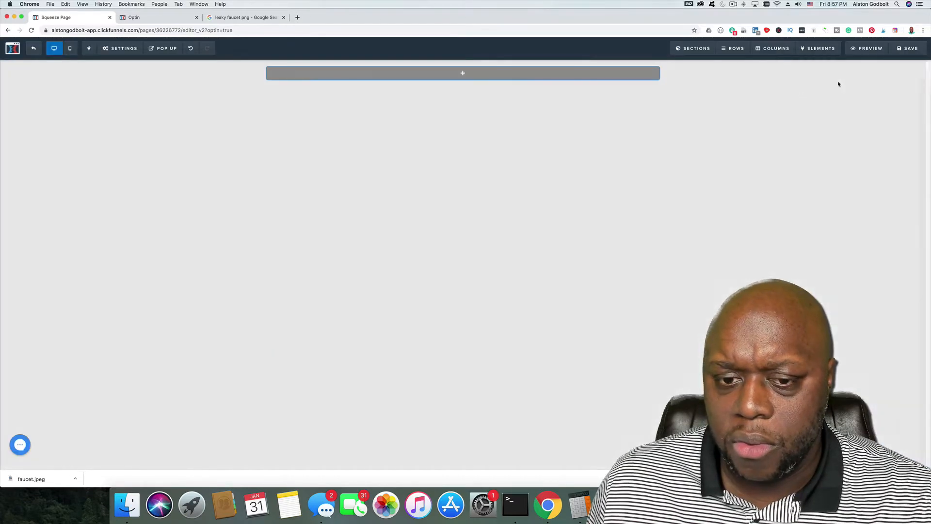
click(464, 73)
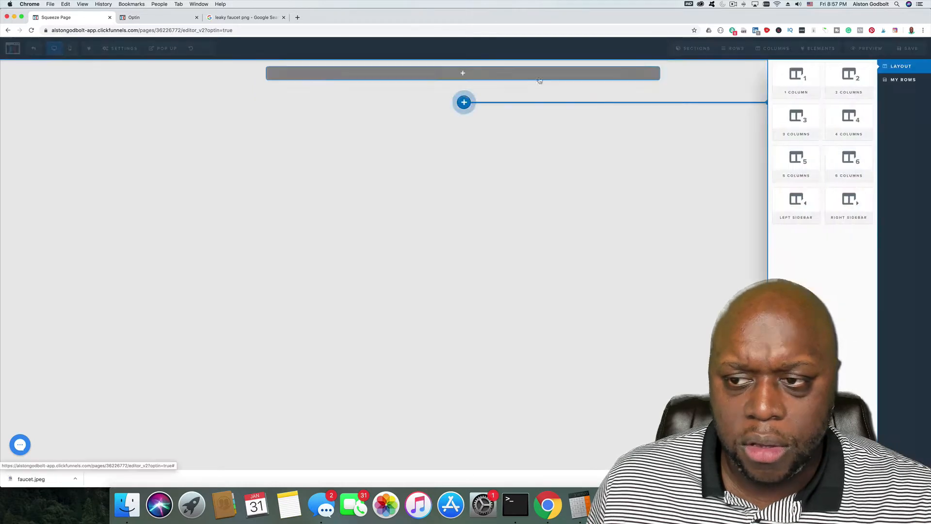
click(790, 79)
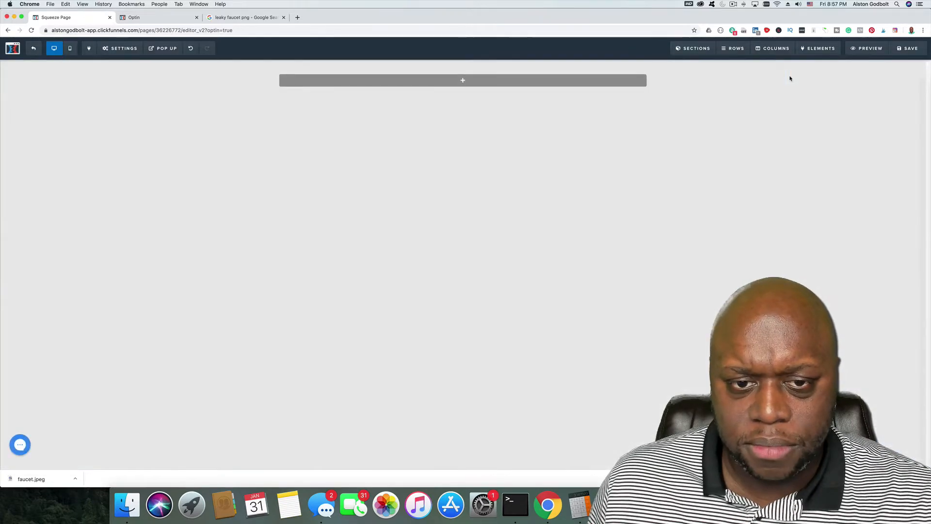
Add a paragraph element to the empty row and replace its placeholder text with "Home Product1 Blog About Contact".
click(468, 83)
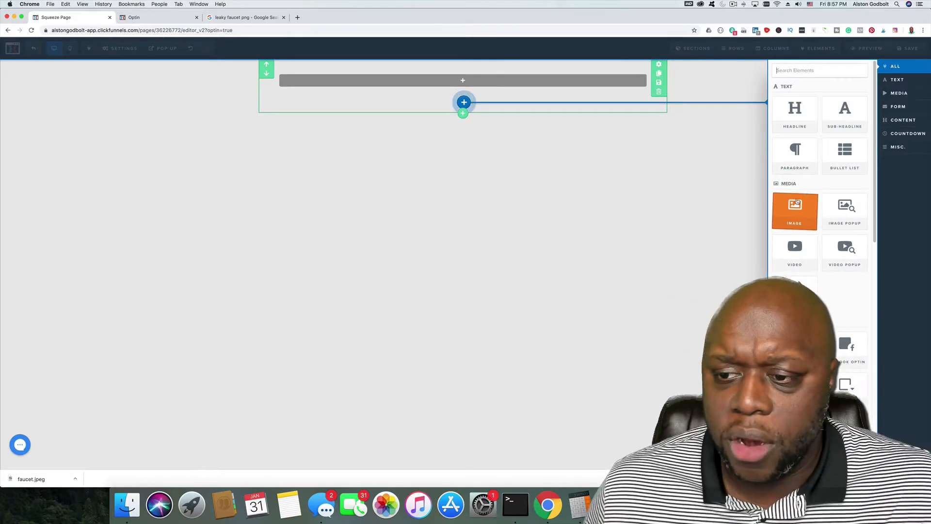
click(794, 155)
click(399, 79)
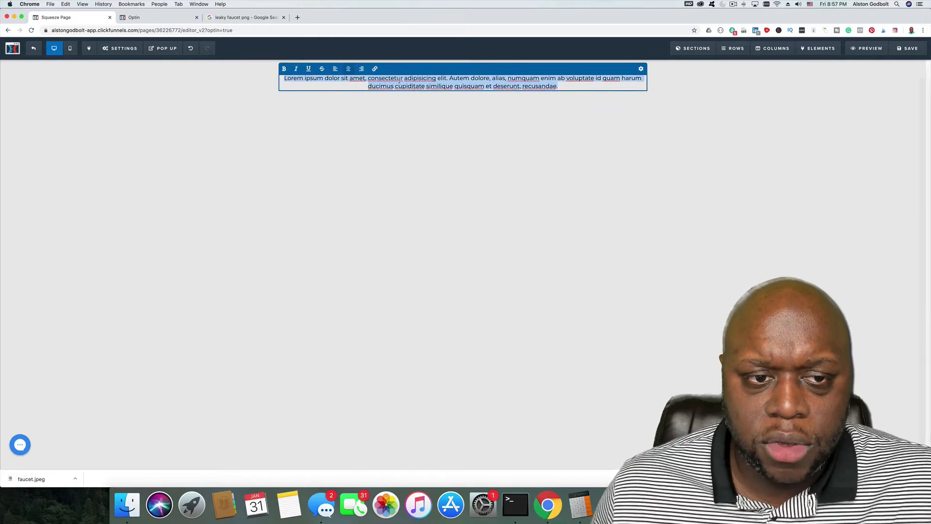
text(Home)
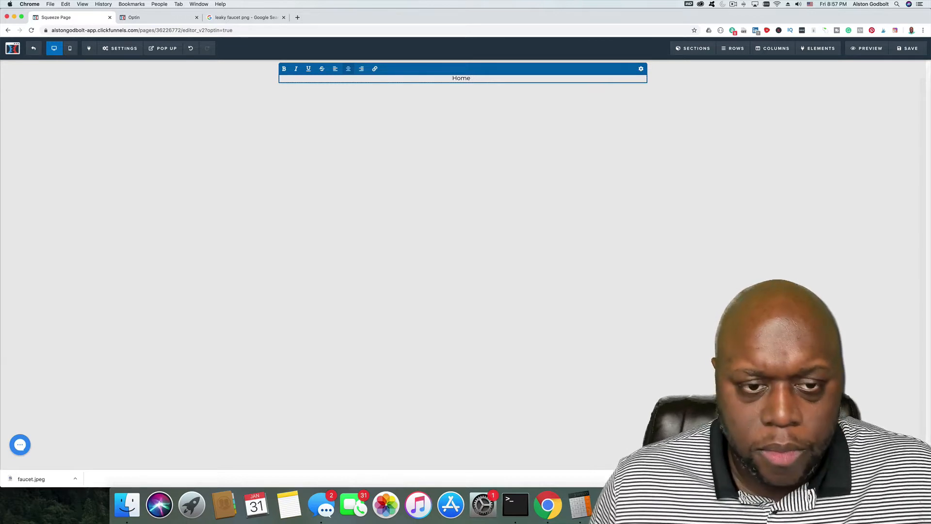
text(Pro)
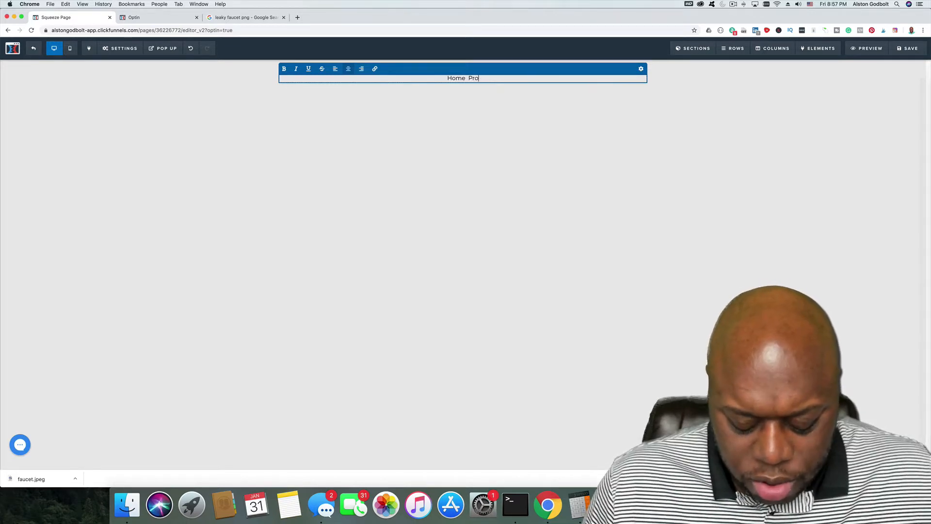
text(duct )
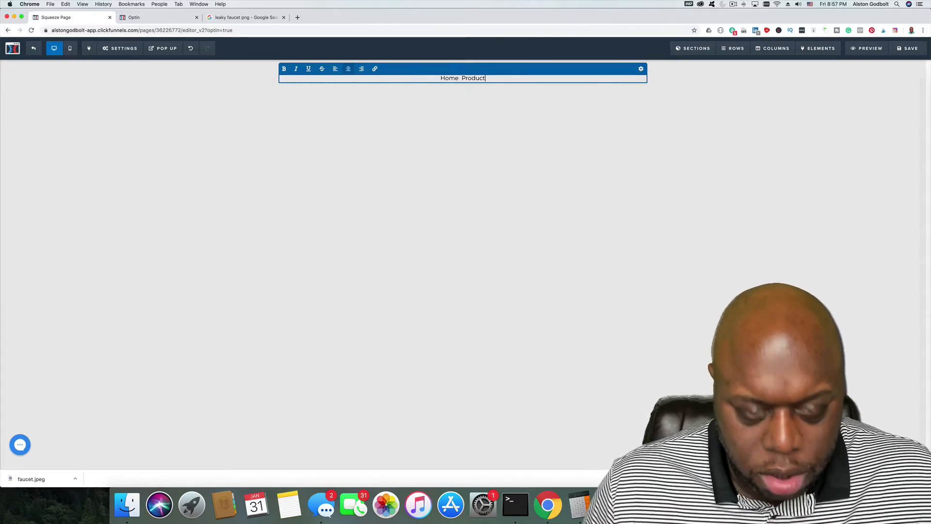
text(1  )
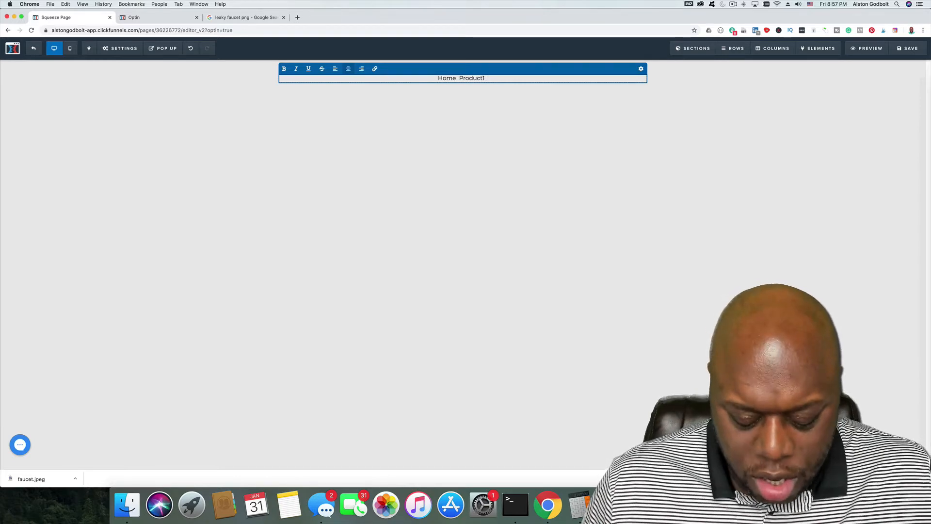
text(Blog )
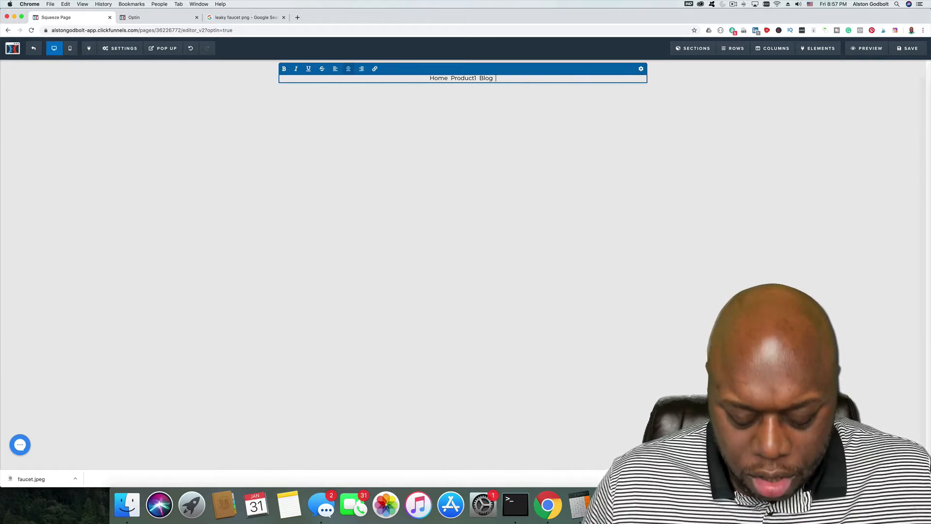
text(About )
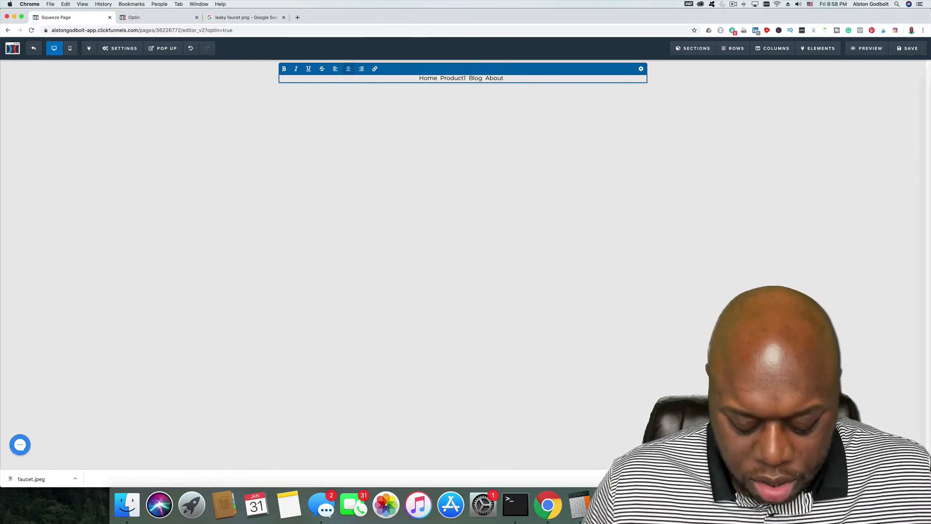
text(Contact)
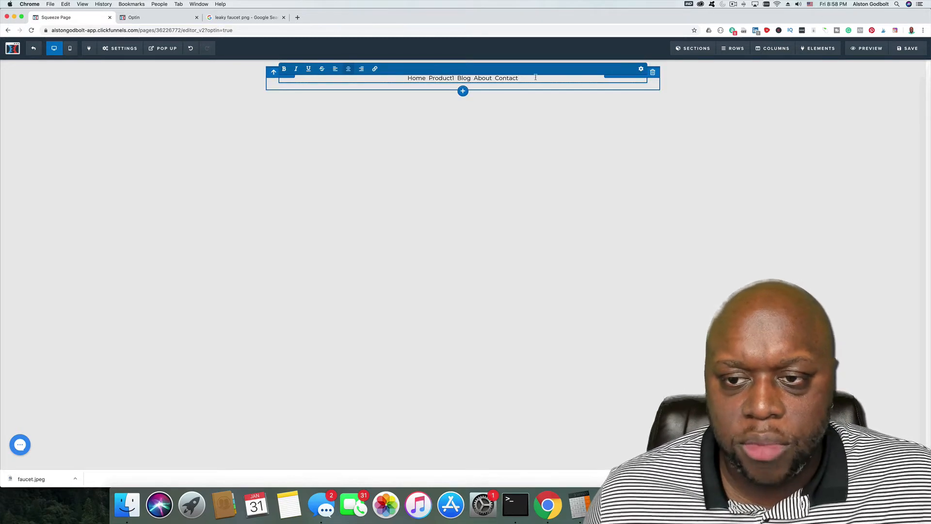
Set the font size of the navigation text paragraph to 34.
click(641, 69)
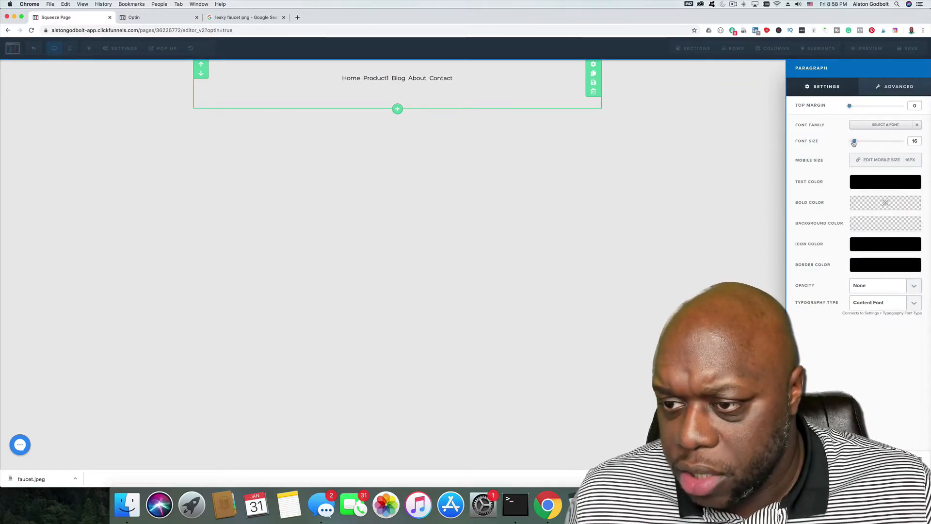
drag(855, 142, 870, 141)
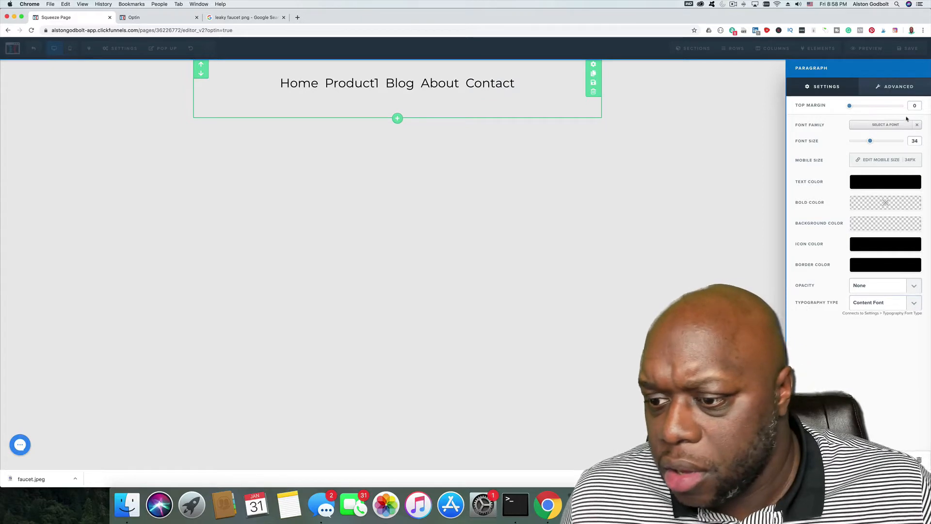
click(500, 90)
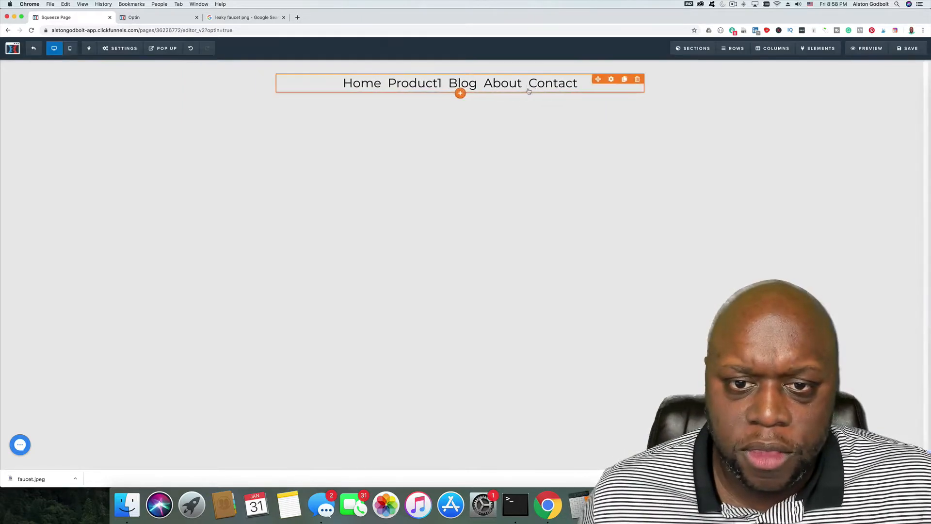
click(617, 81)
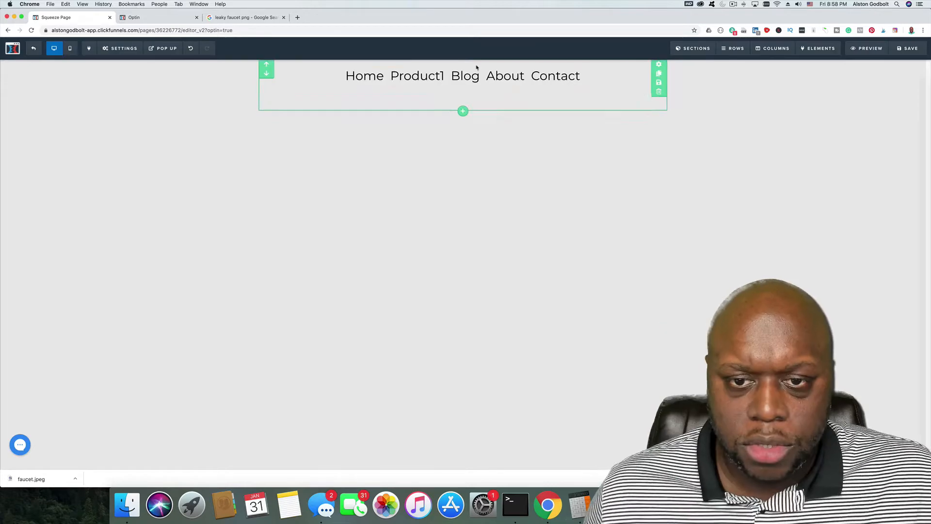
Widen the gaps between the words in the navigation line by adding extra spaces between Home, Product1, Blog, About and Contact.
double_click(361, 76)
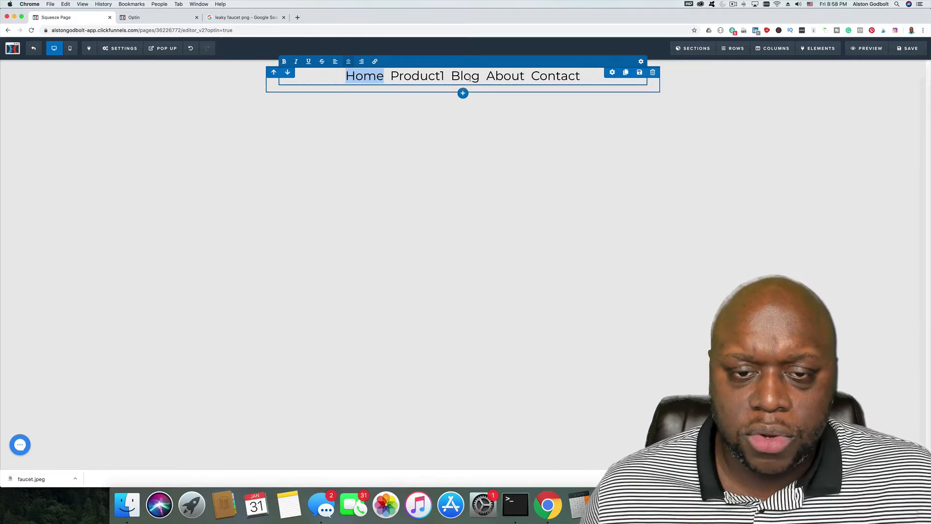
click(392, 76)
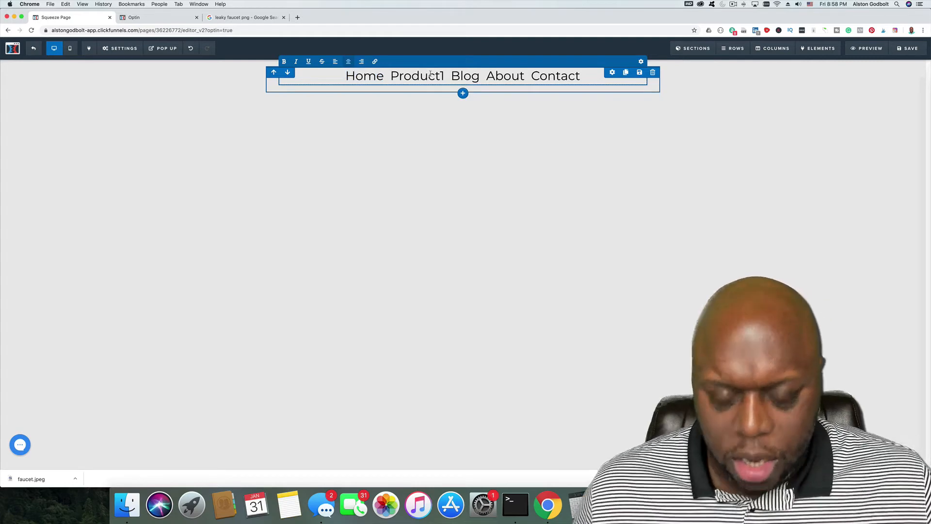
click(453, 76)
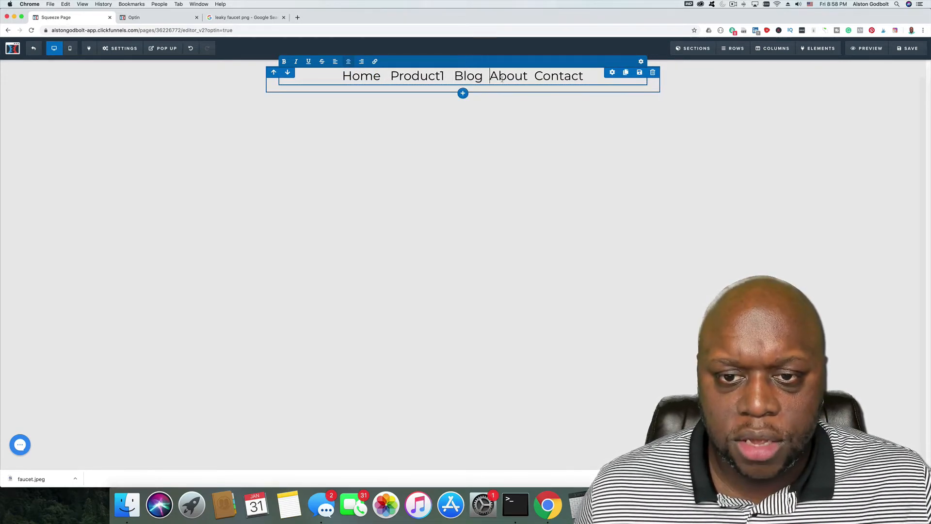
click(535, 77)
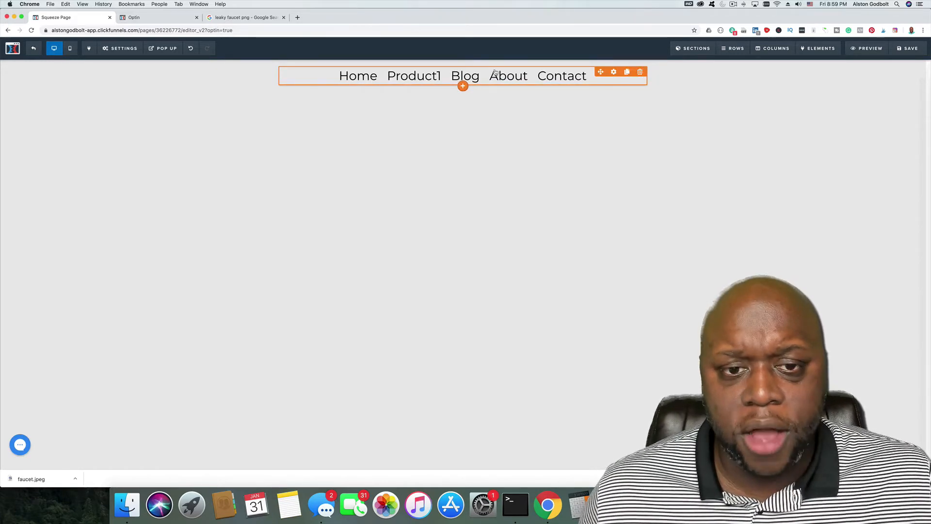
Add a headline element below the navigation text and change its text to "Welcome To Ted's Plumbing Service".
click(463, 87)
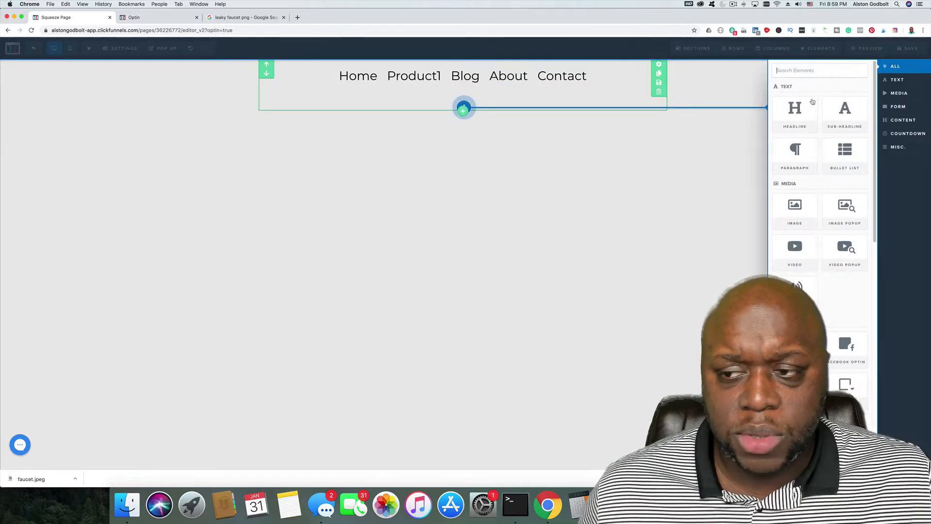
click(799, 122)
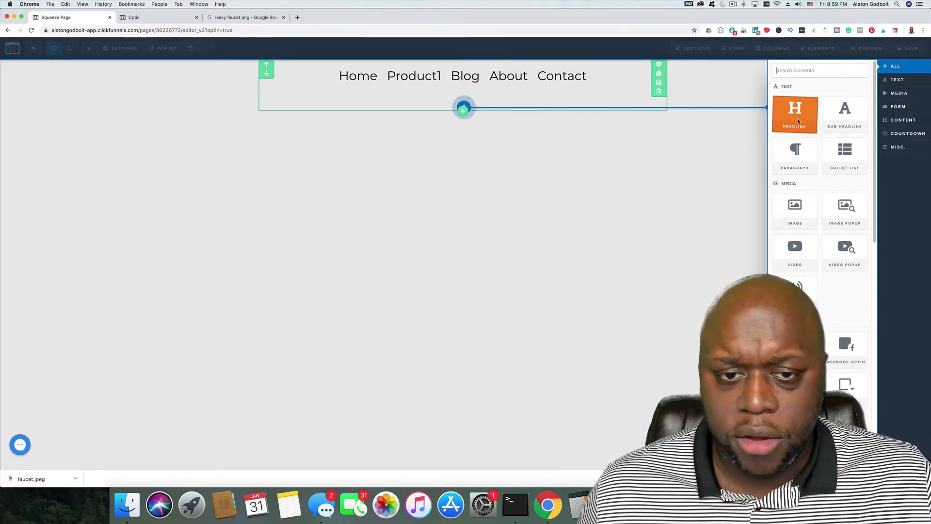
triple_click(453, 105)
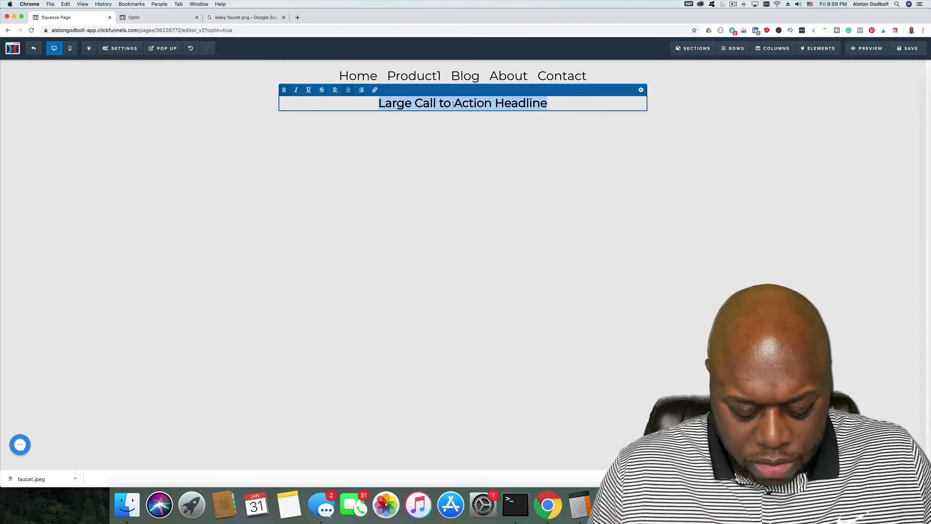
text(E)
key(BackSpace)
text(W)
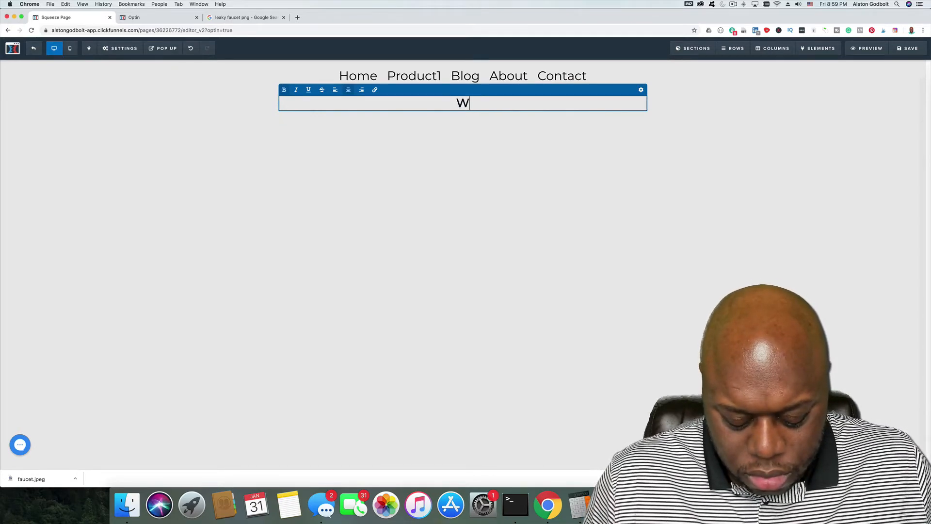
text(elcome To )
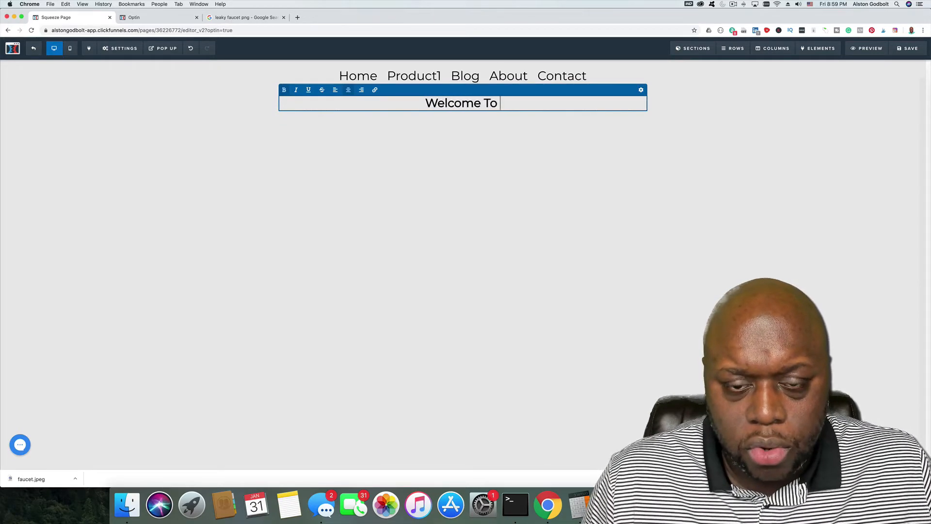
text(Te)
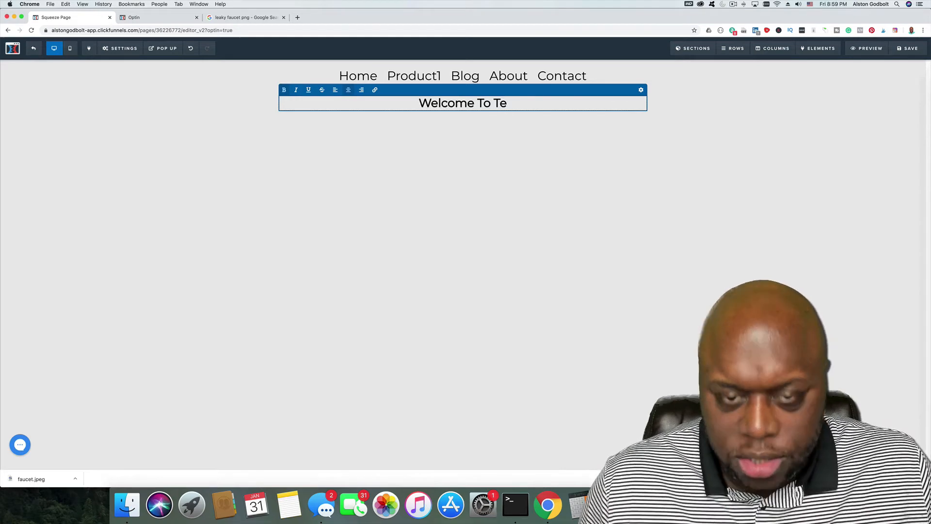
text(d's Plu)
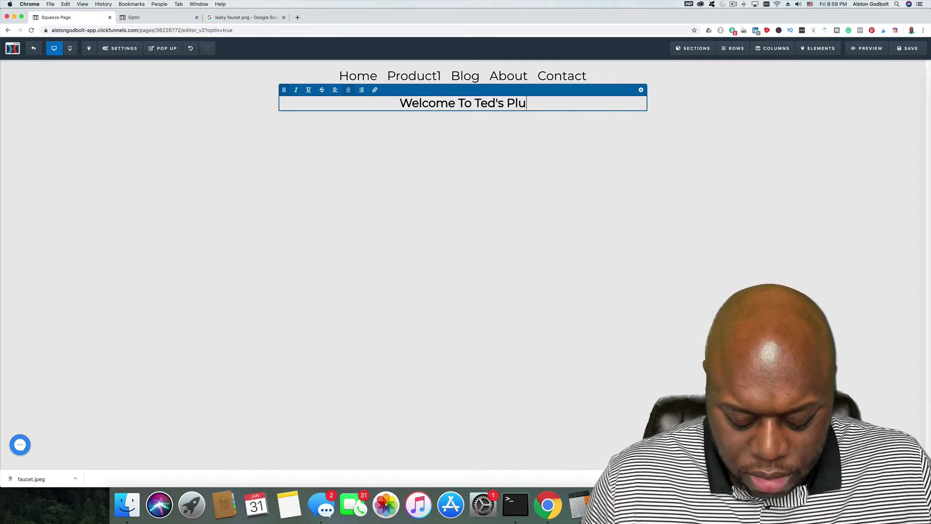
text(mbing Service)
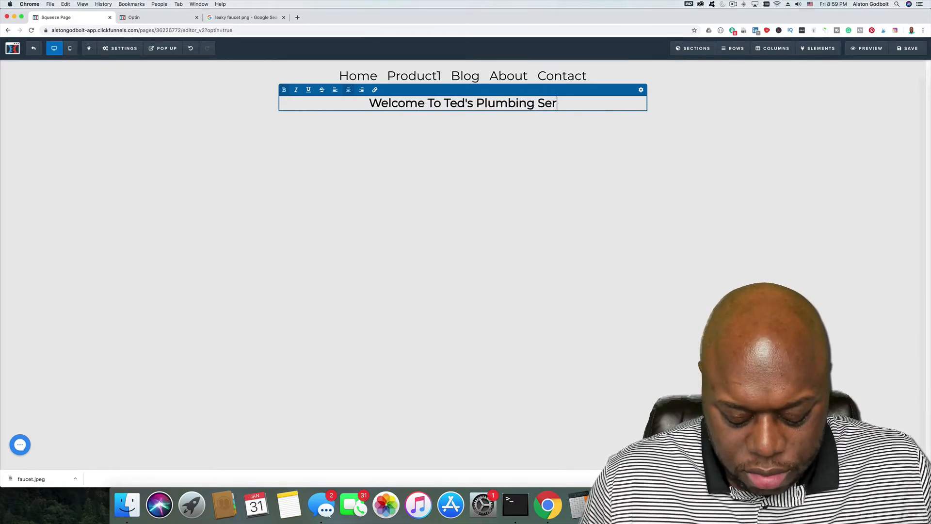
click(490, 153)
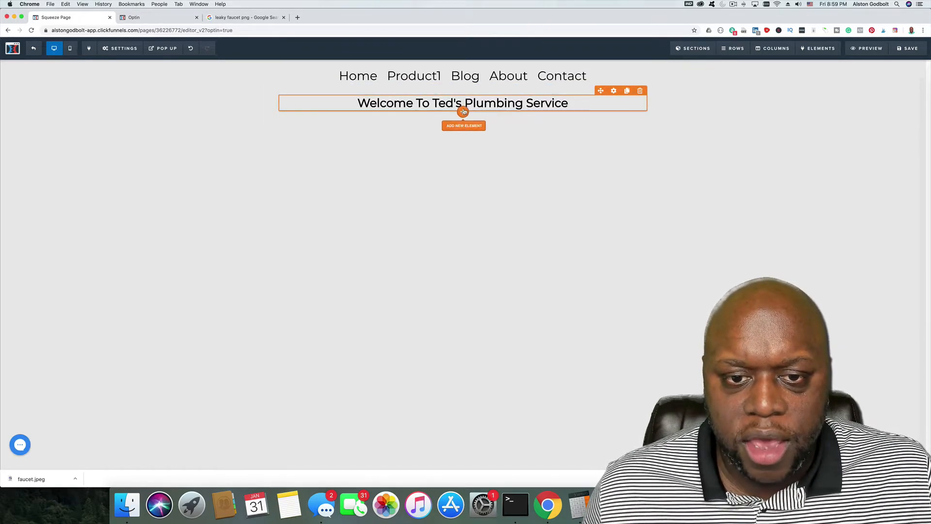
Add a sub-headline element under the welcome headline and change its text to "Plumbing Since 1989".
click(463, 112)
click(837, 113)
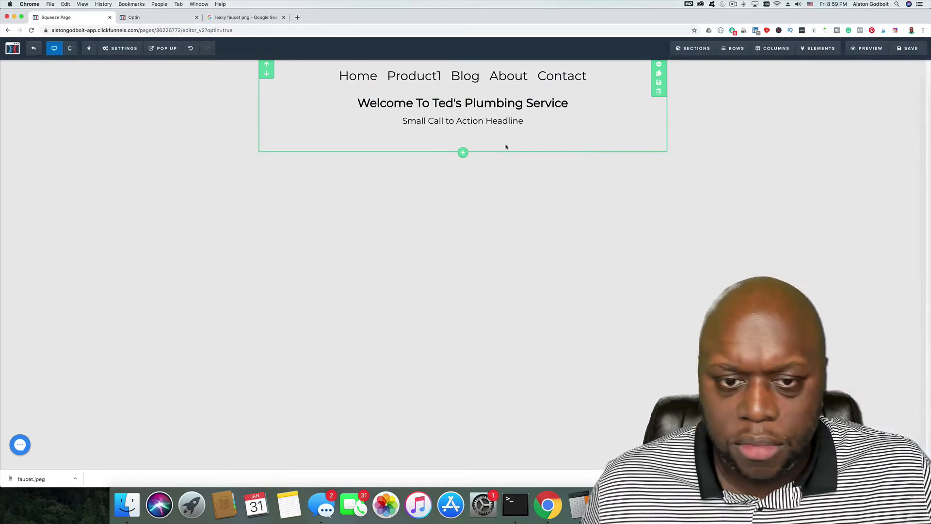
double_click(475, 121)
text(Pl)
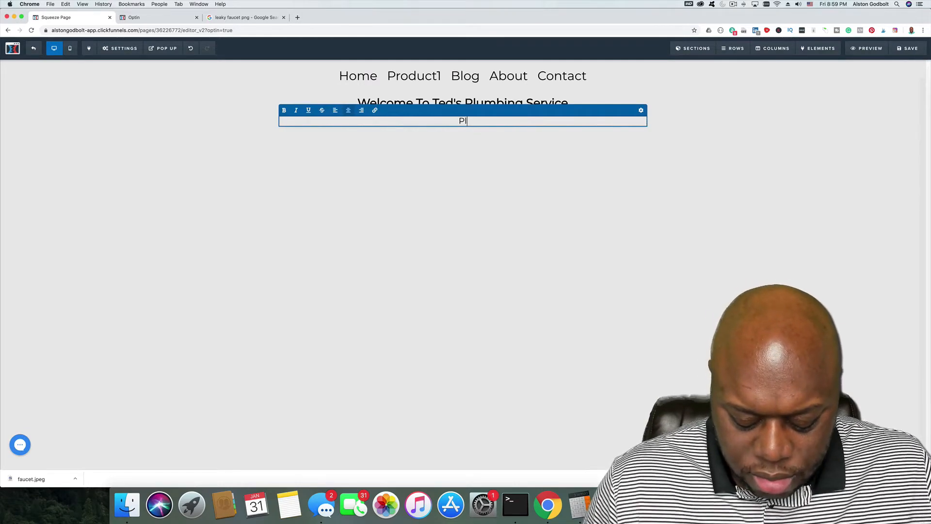
text(umbing )
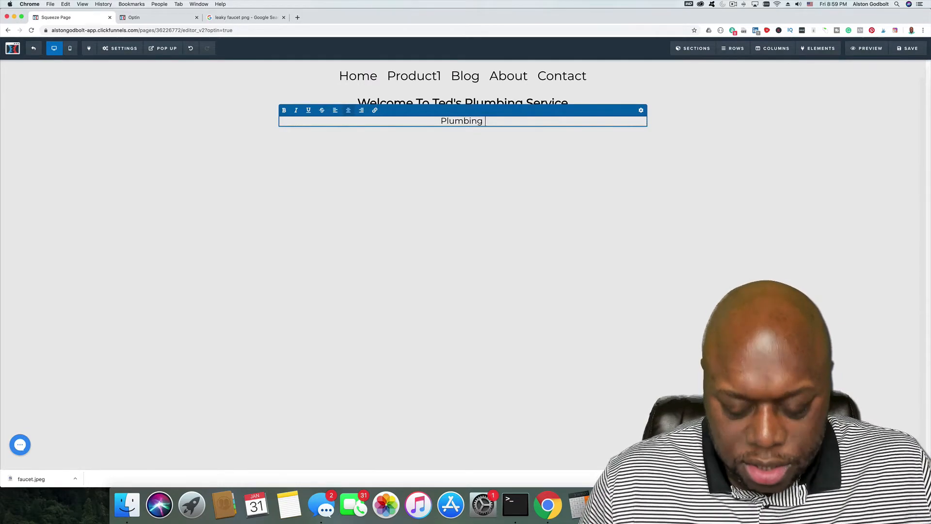
text(Sic)
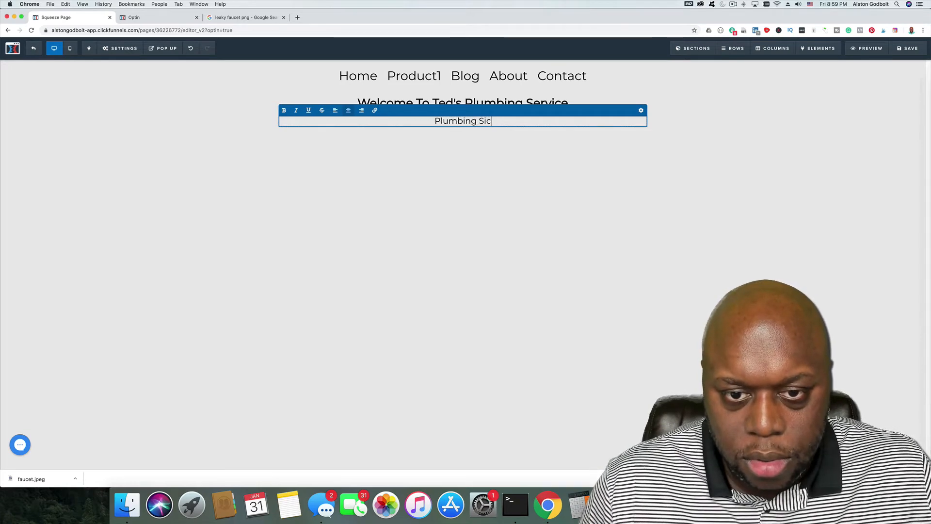
key(BackSpace)
text(nce )
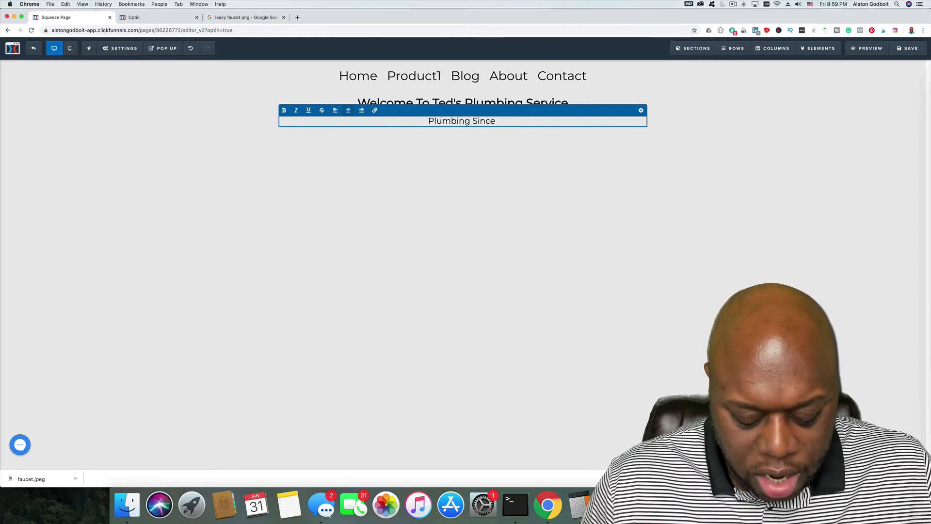
text(1989)
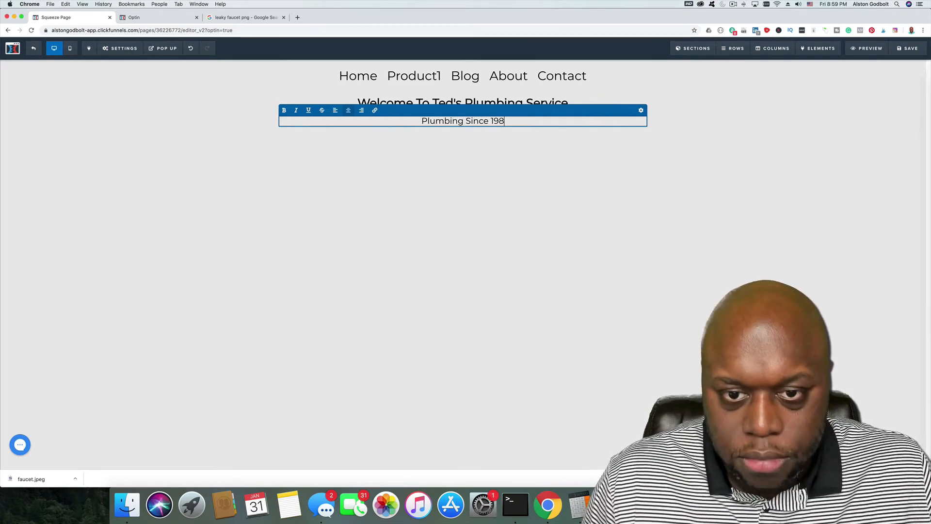
Enlarge the welcome headline's font until its text nearly spans the row width, and select the sub-headline below it.
click(545, 103)
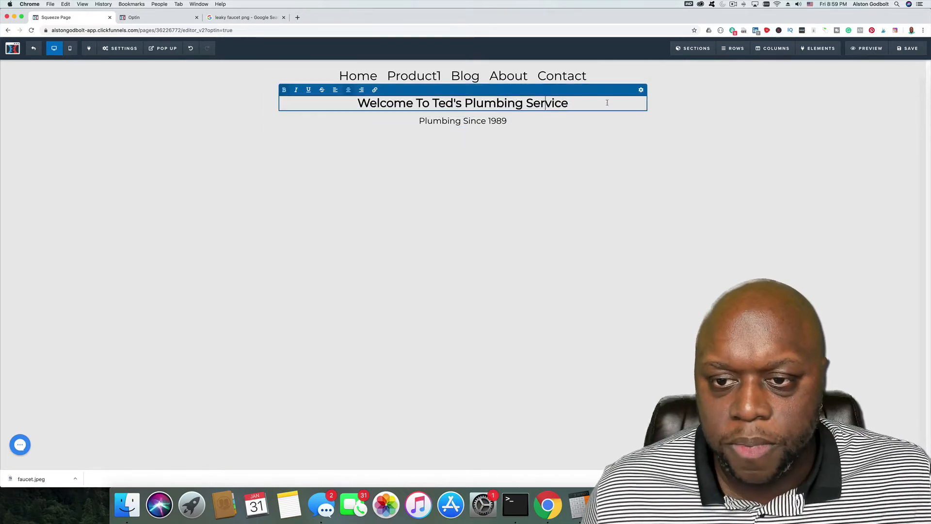
click(640, 91)
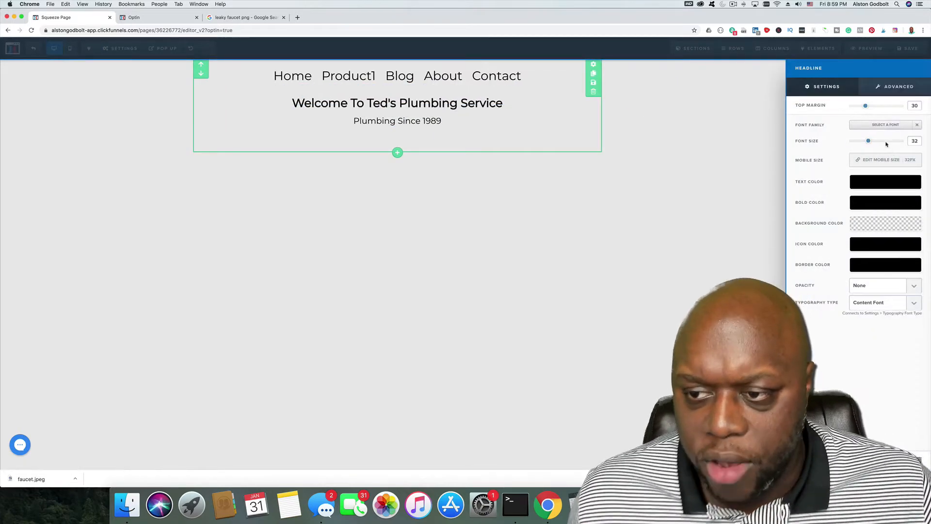
drag(868, 141, 888, 143)
click(450, 135)
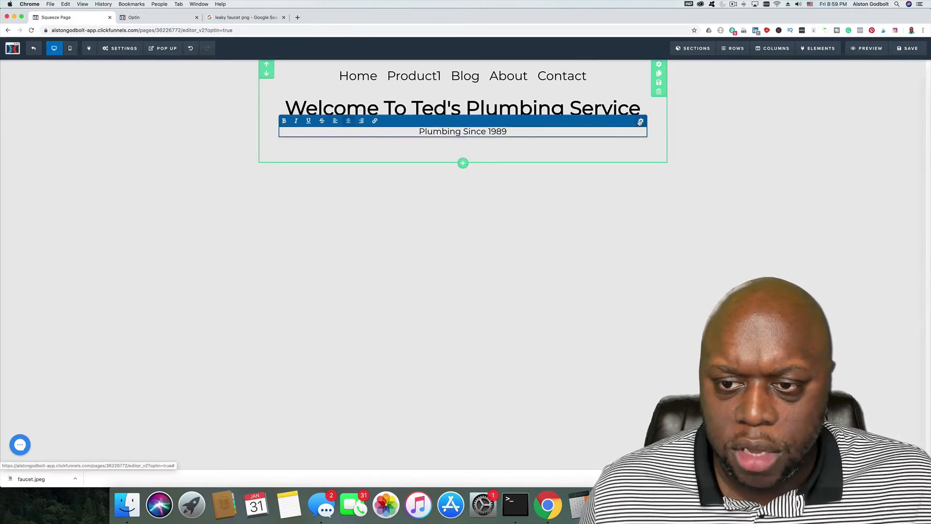
Set the "Plumbing Since 1989" sub-headline's font size to 36 and add a one-column row below the header row.
click(640, 120)
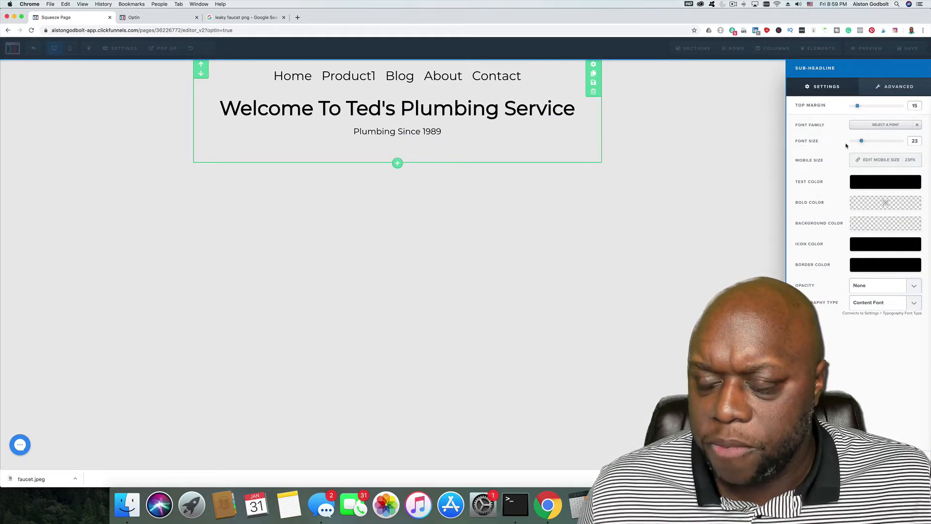
drag(863, 144, 872, 141)
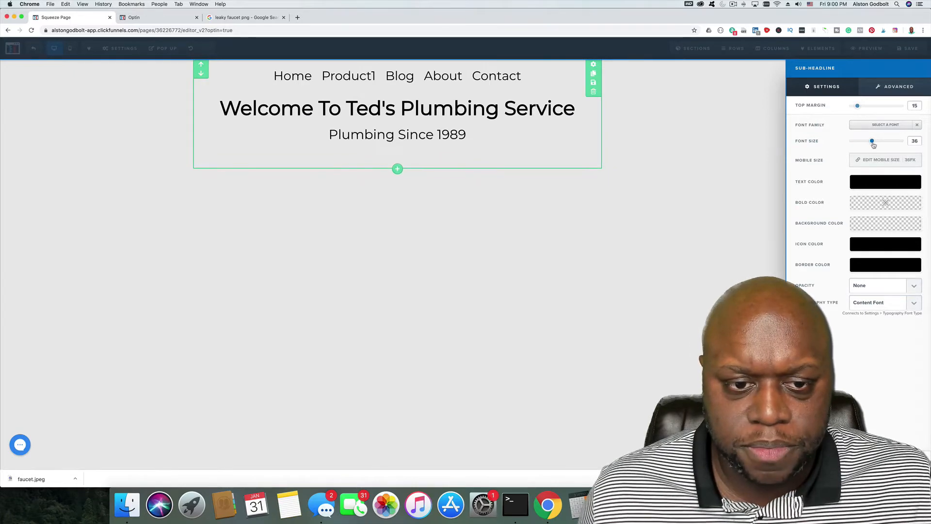
click(497, 131)
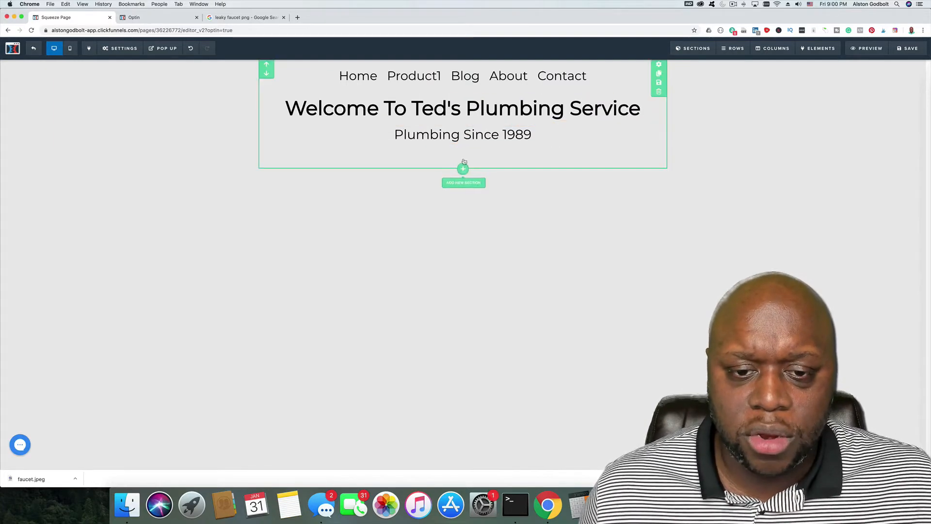
click(491, 165)
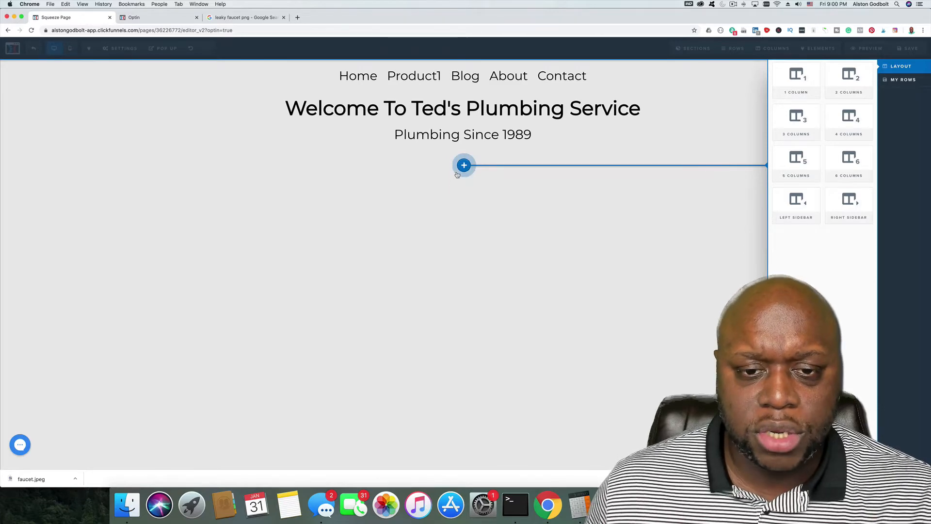
click(802, 78)
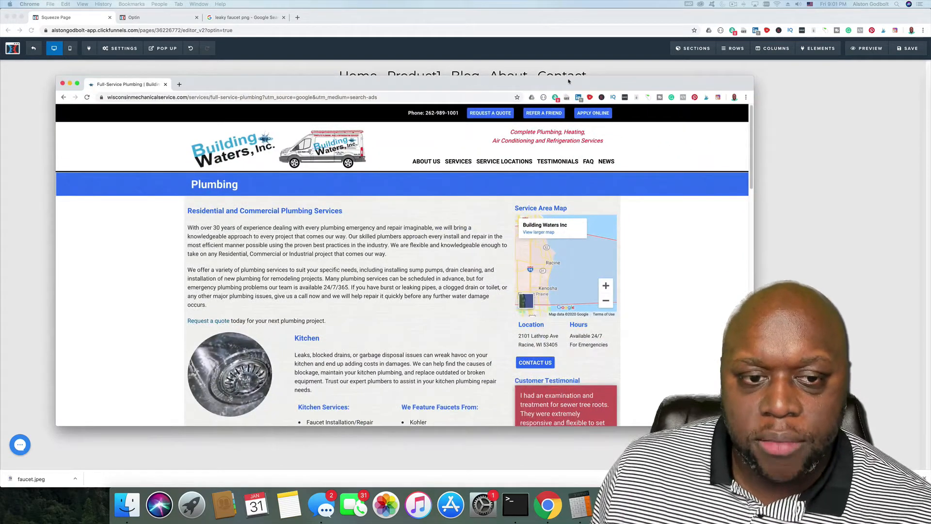
Examine the Building Waters plumbing page as a reference for its layout, service sections and copy, and return to the page editor.
double_click(569, 81)
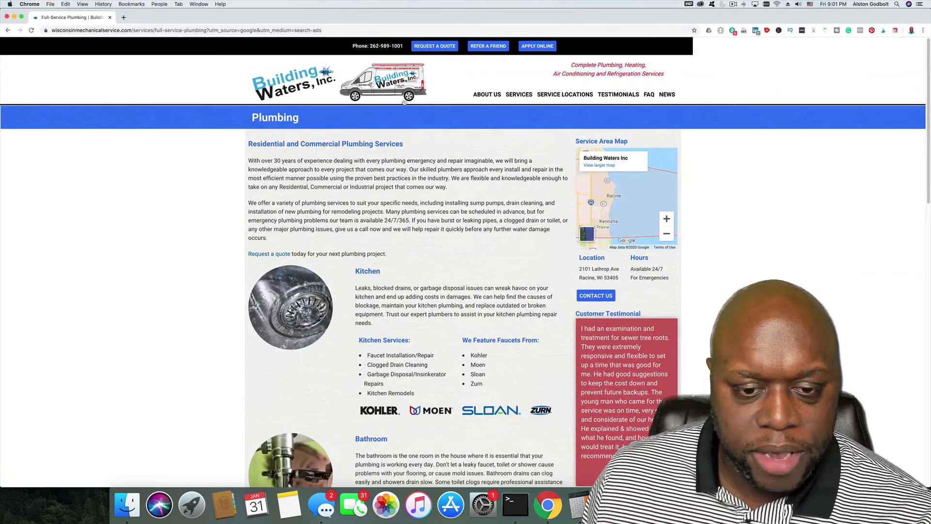
scroll(483, 377, down, 15)
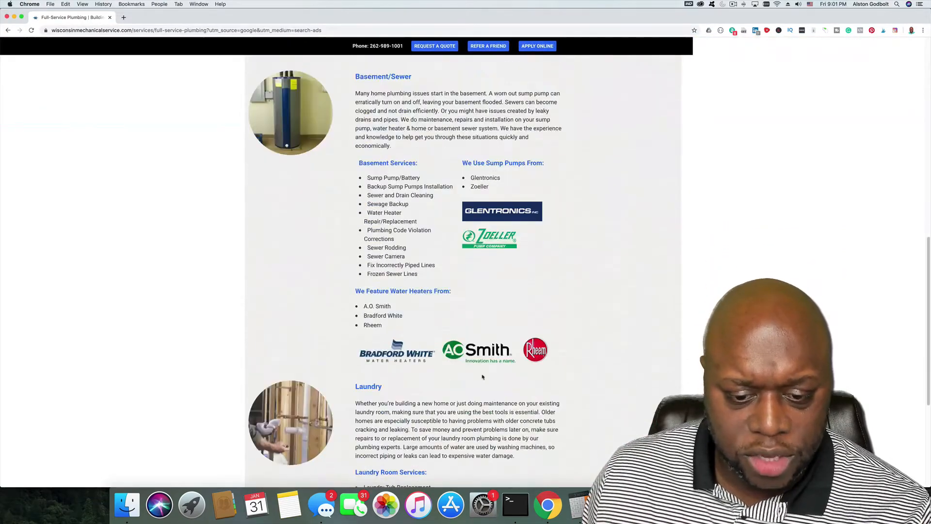
scroll(482, 377, down, 5)
scroll(493, 379, up, 20)
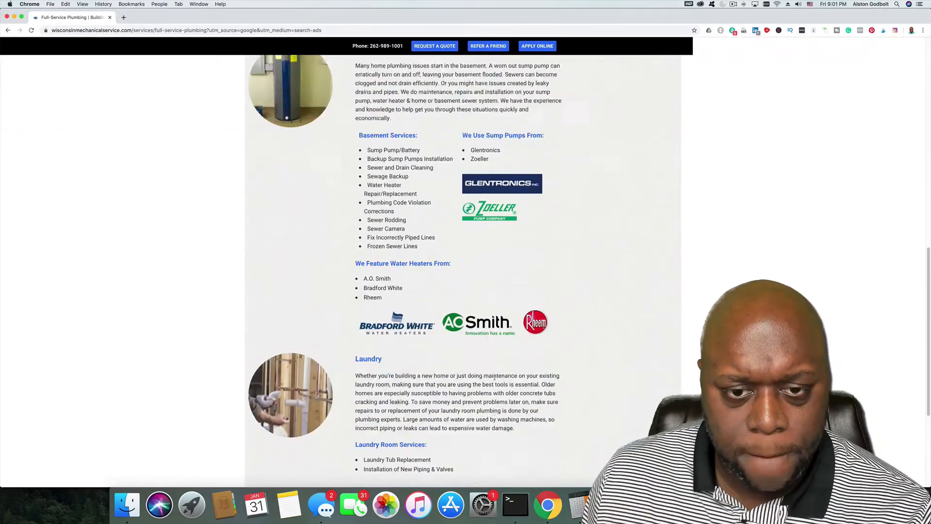
scroll(494, 380, up, 2)
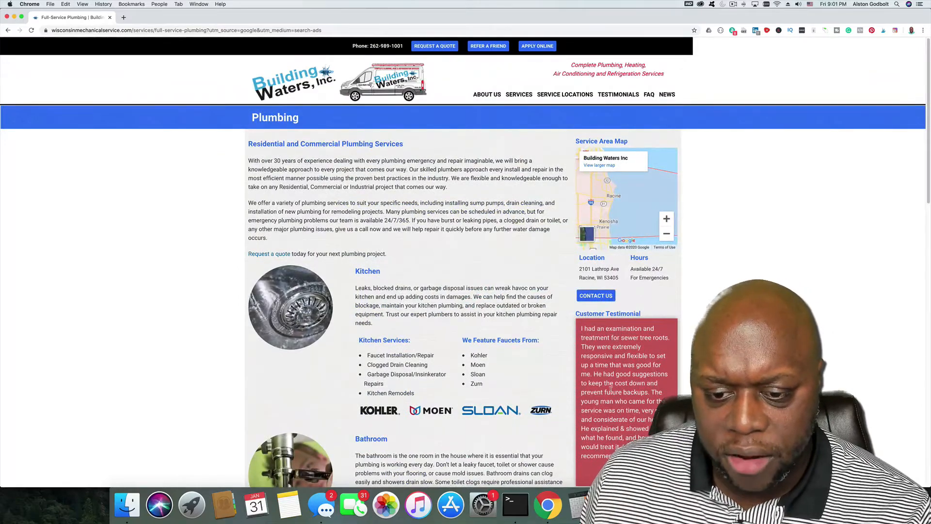
scroll(613, 386, down, 10)
scroll(606, 275, up, 10)
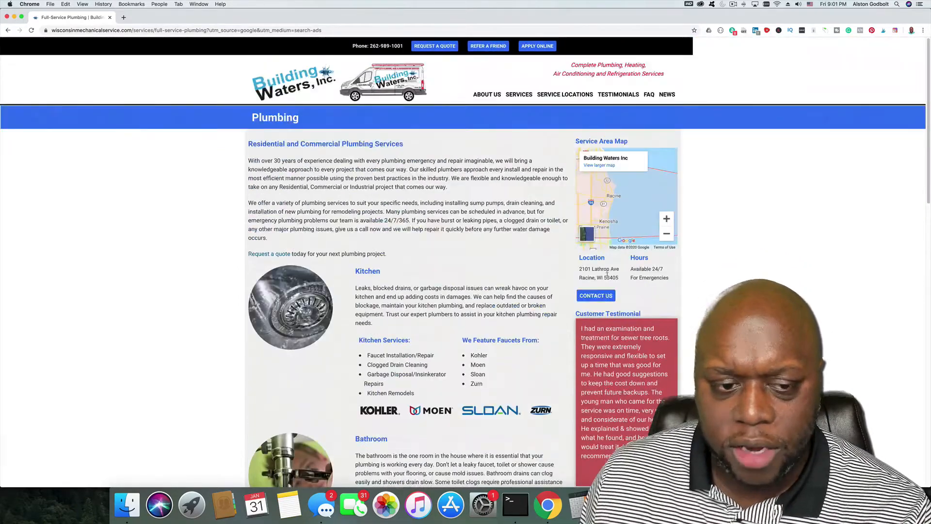
drag(349, 21, 930, 53)
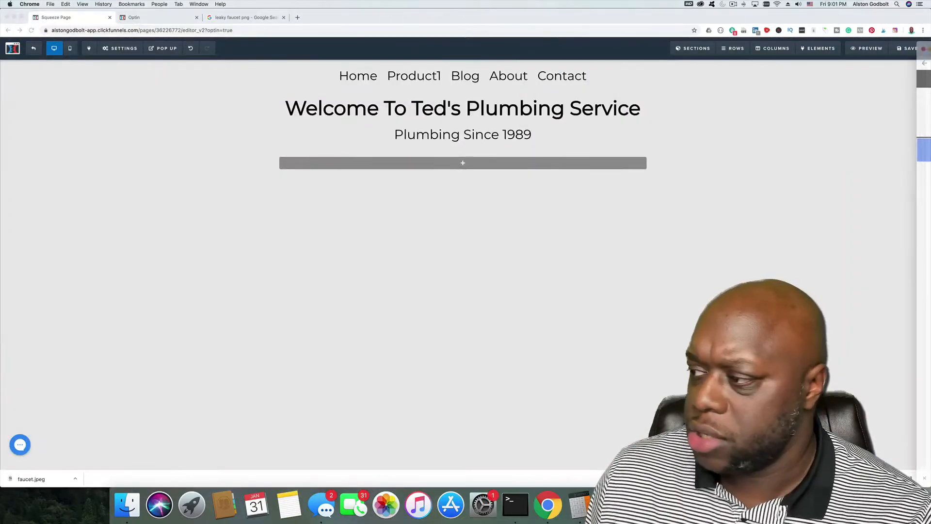
click(515, 245)
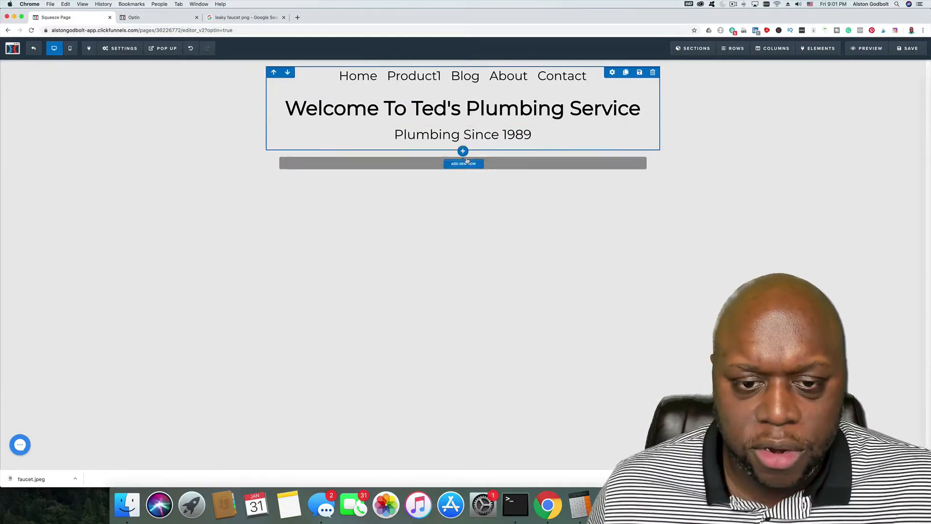
Add a headline element in the new row, change its text to "Residential and Commercial Plumbing Services" and left-align it.
click(462, 163)
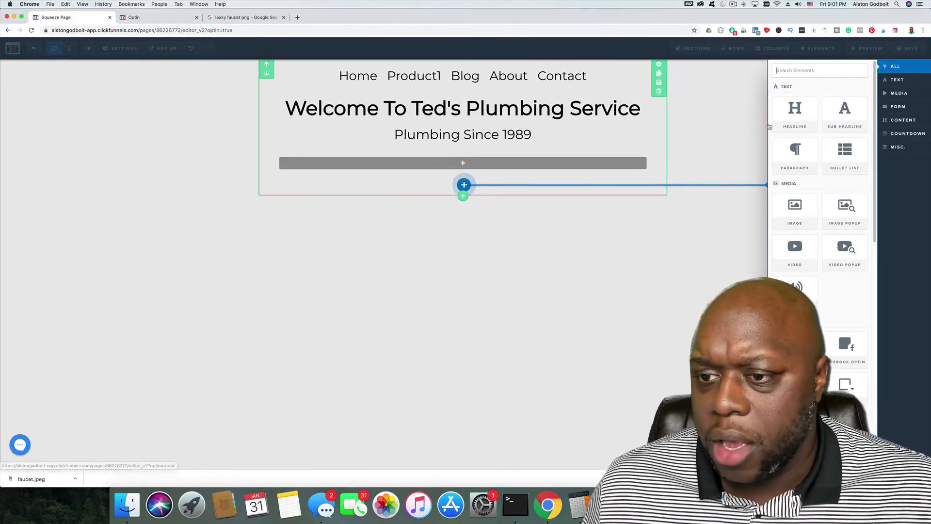
click(803, 122)
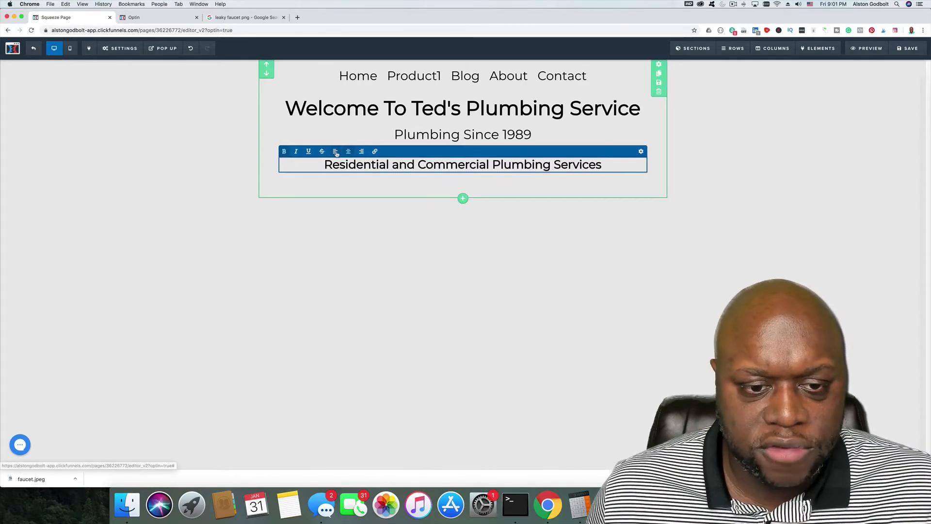
click(335, 151)
click(790, 189)
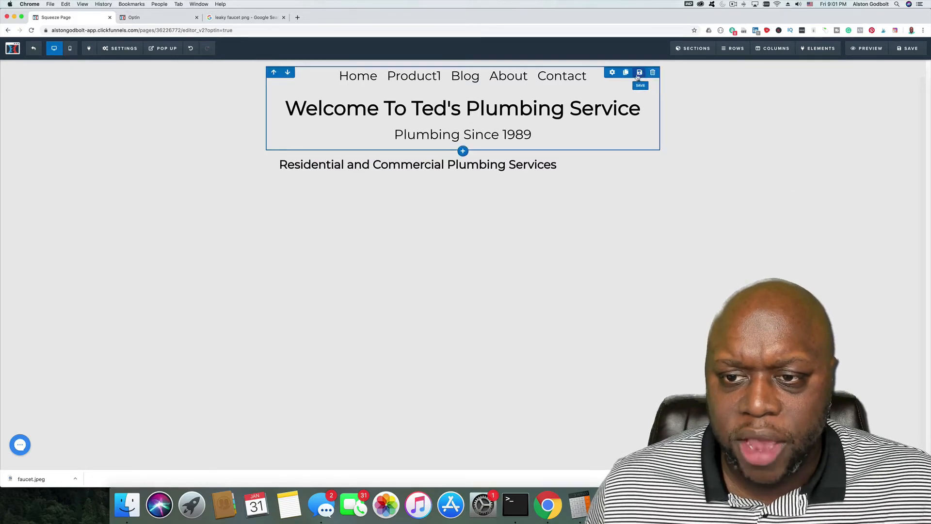
Set the background color of the section holding the header and services headline to white, #ffffff.
click(659, 65)
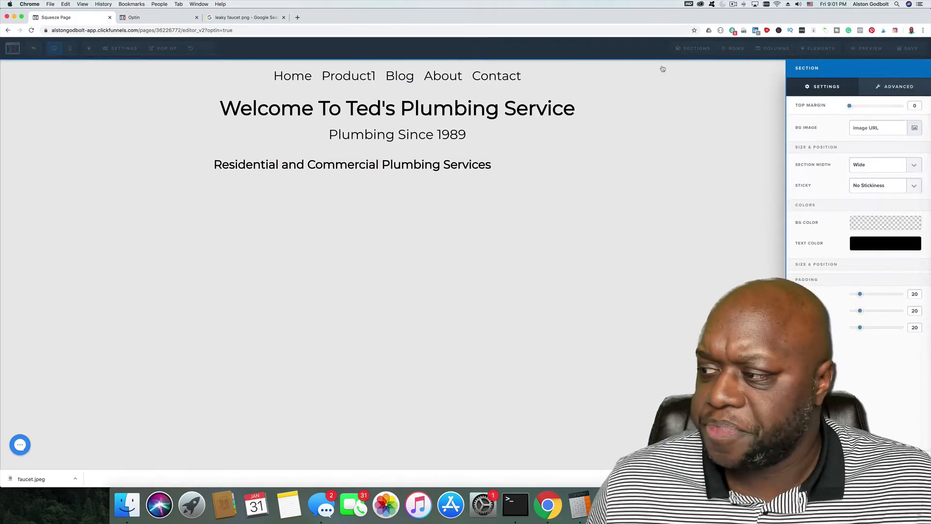
click(905, 219)
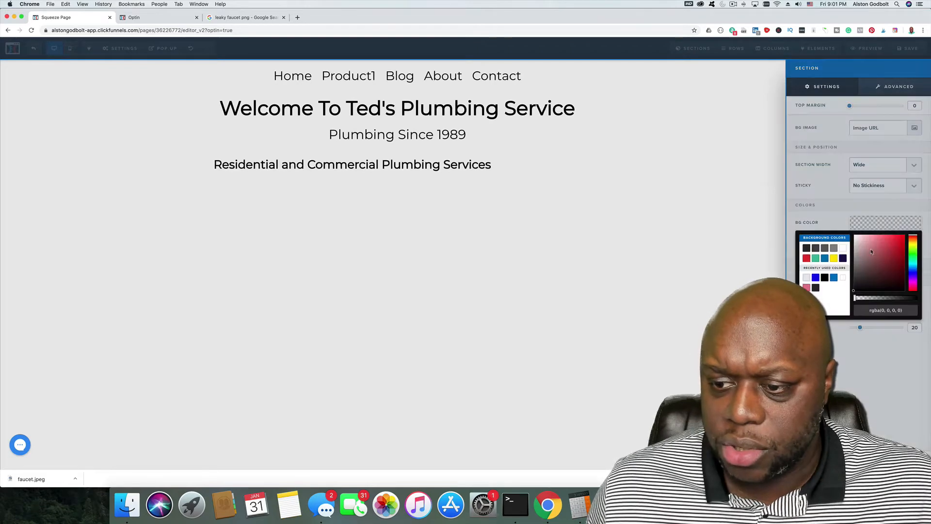
click(844, 249)
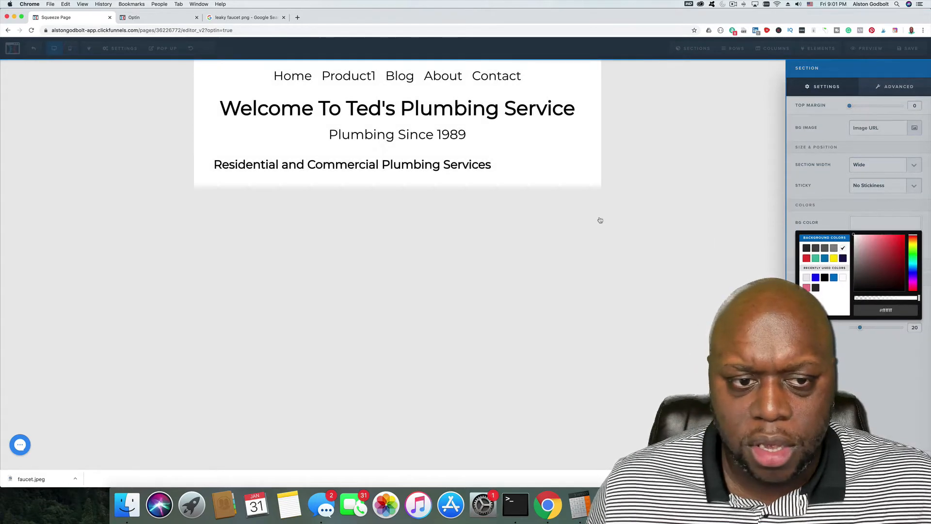
click(600, 220)
Add a paragraph element under the services headline and replace its text with the reference site's two-paragraph description beginning "With over 30 years of experience".
click(574, 165)
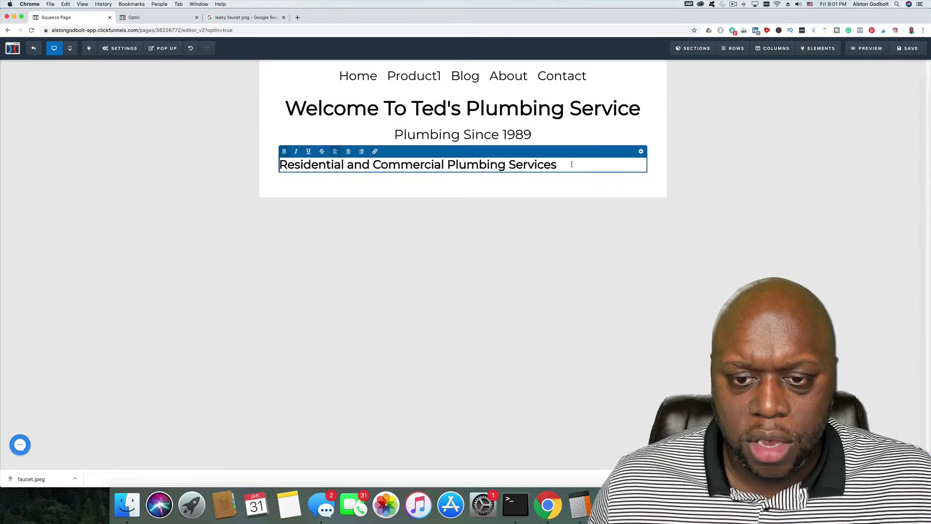
click(526, 192)
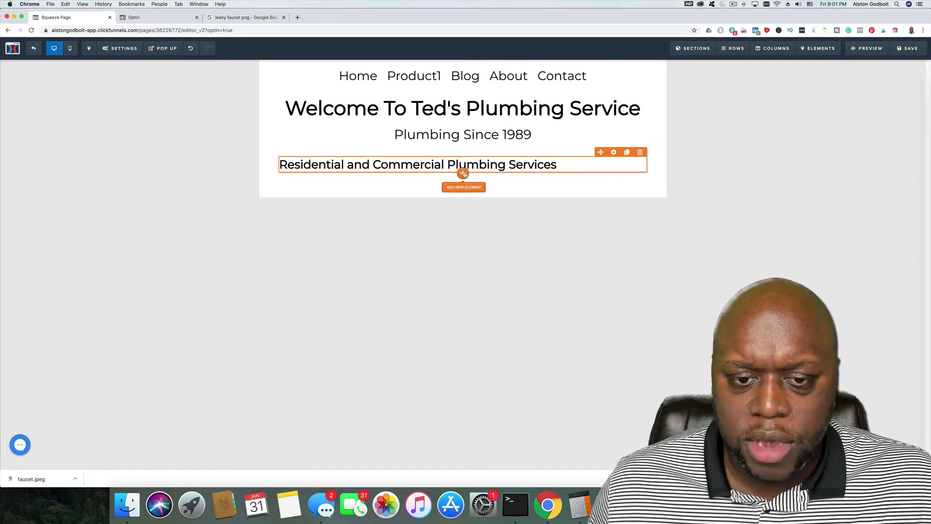
click(463, 180)
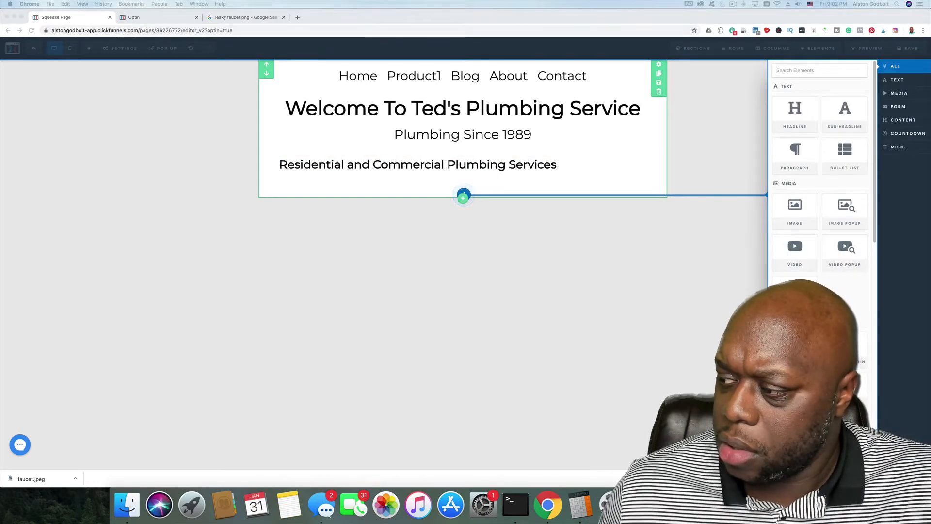
click(488, 188)
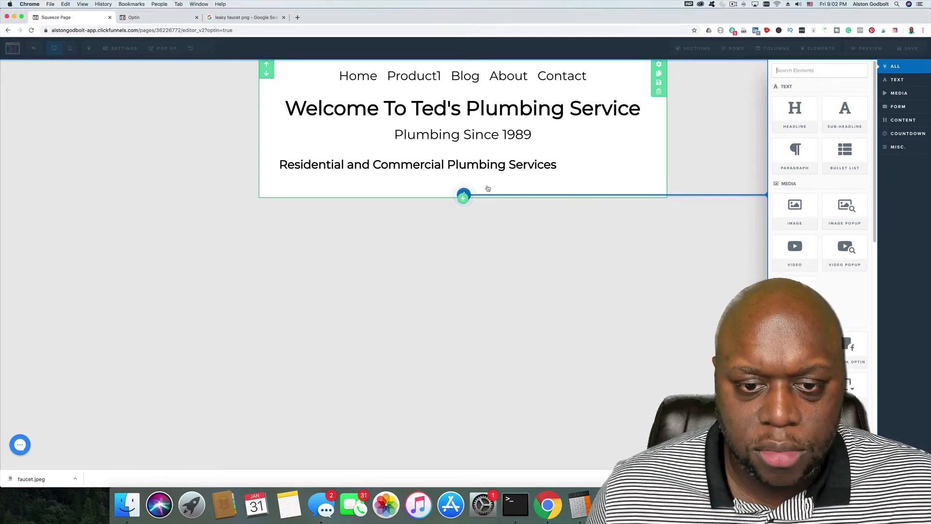
drag(795, 155, 437, 199)
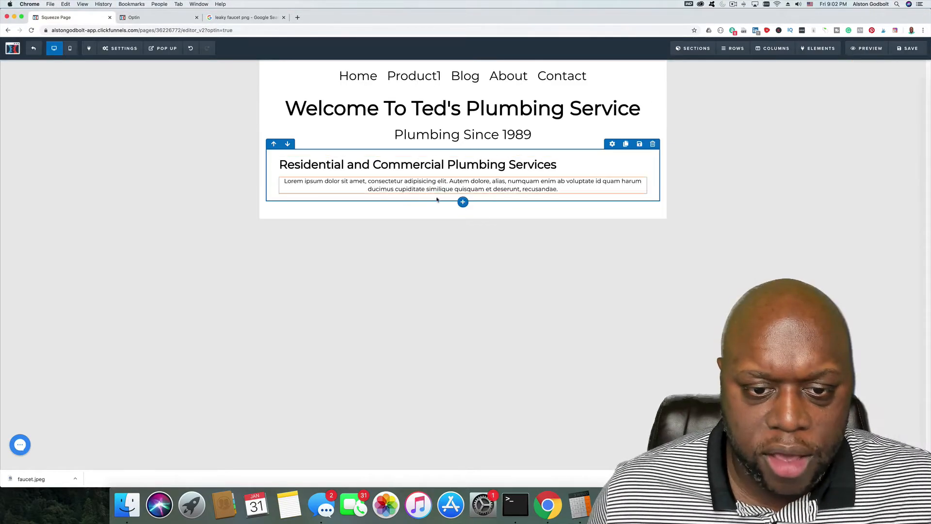
click(442, 185)
key(super+a)
text(With over 30 years of experience dealing with every plumbing emergency and repair imaginable, we will bring a knowledgeable approach to every project that comes our way. Our skilled plumbers approach every install and repair in the most efficient manner possible using the proven best practices in the industry. We are flexible and knowledgeable enough to take on any Residential, Commercial or Industrial project that comes our way.  We offer a variety of plumbing services to suit your specific needs, including installing sump pumps, drain cleaning, and installation of new plumbing for remodeling projects. Many plumbing services can be scheduled in advance, but for emergency plumbing problems our team is available 24/7/365. If you have burst or leaking pipes, a clogged drain or toilet, or any other major plumbing issues, give us a call now and we will help repair it quickly before any further water damage occurs.)
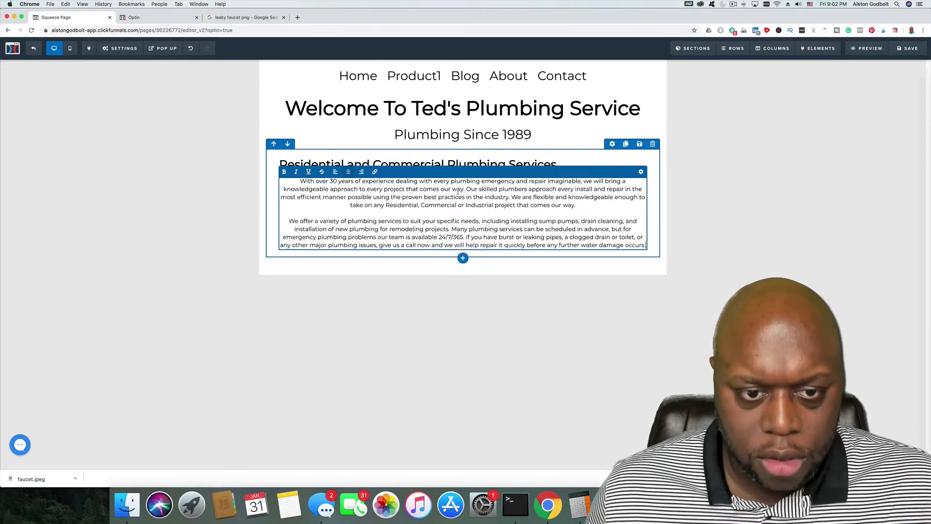
Left-align the services description paragraph and set its font size to 22.
click(335, 172)
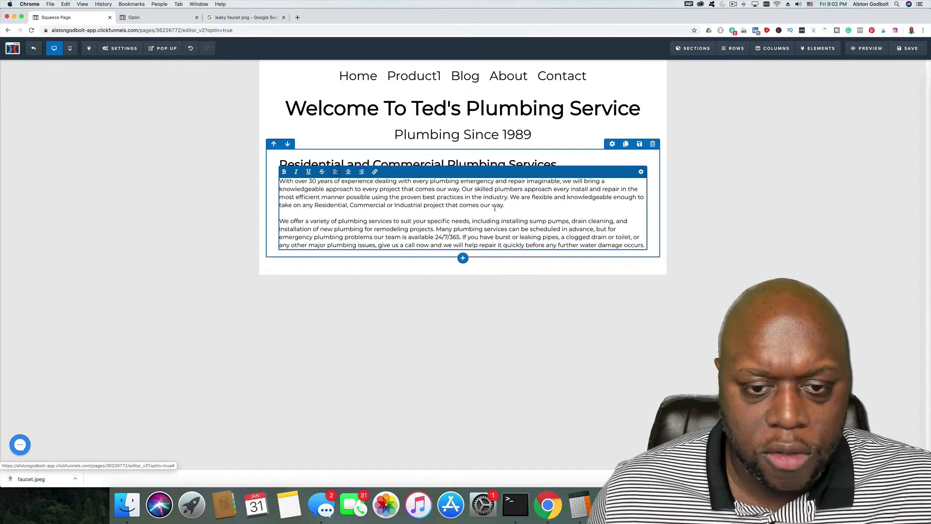
click(641, 172)
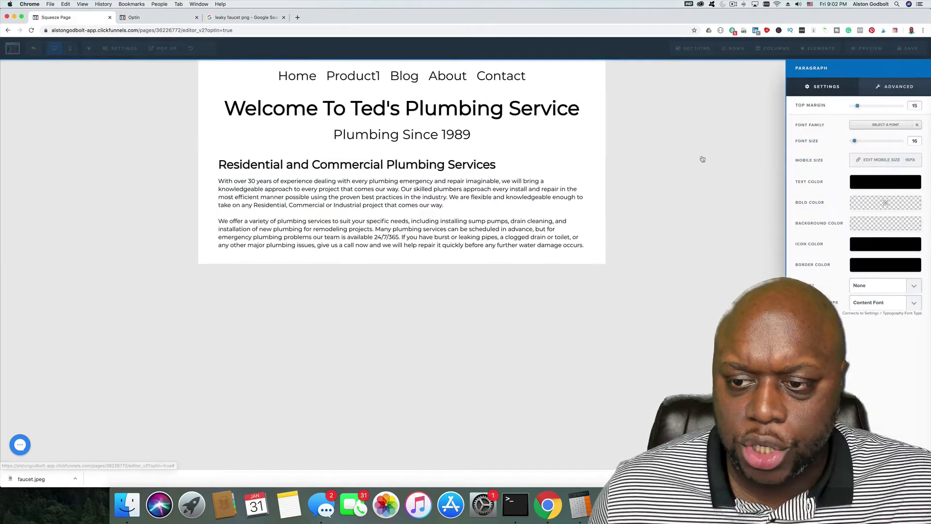
drag(855, 141, 860, 142)
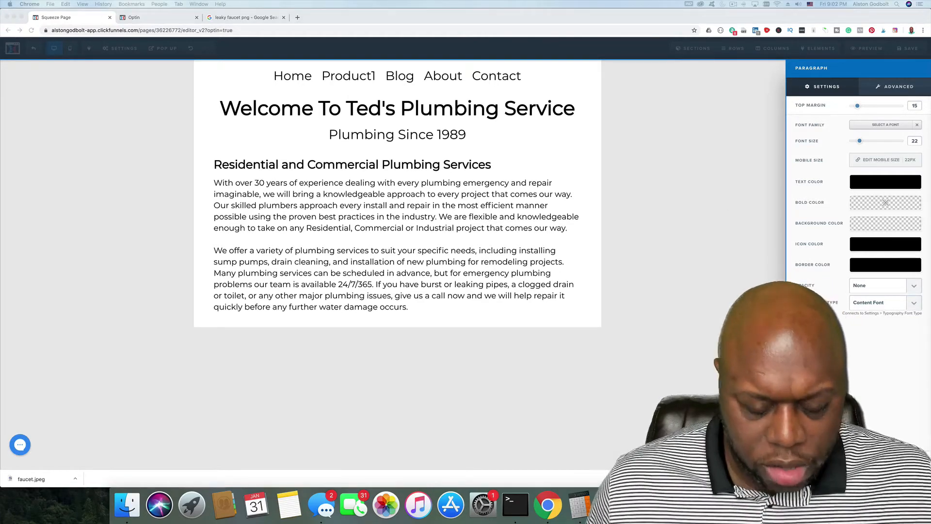
Add the line "Request a quote today for your next plumbing project." at the end of the paragraph, separated by a blank line.
click(416, 310)
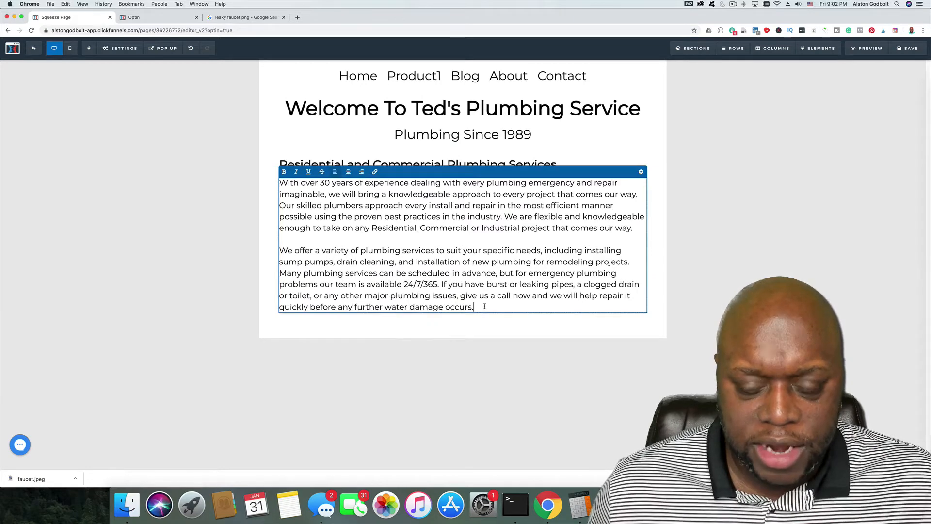
key(Return)
key(Return)
text(Request a quote today for your next plumbing project.)
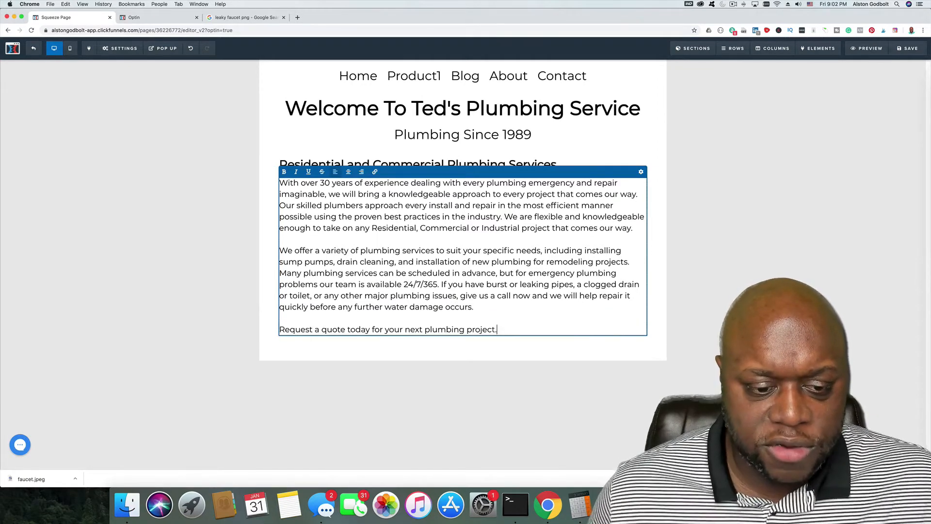
click(568, 383)
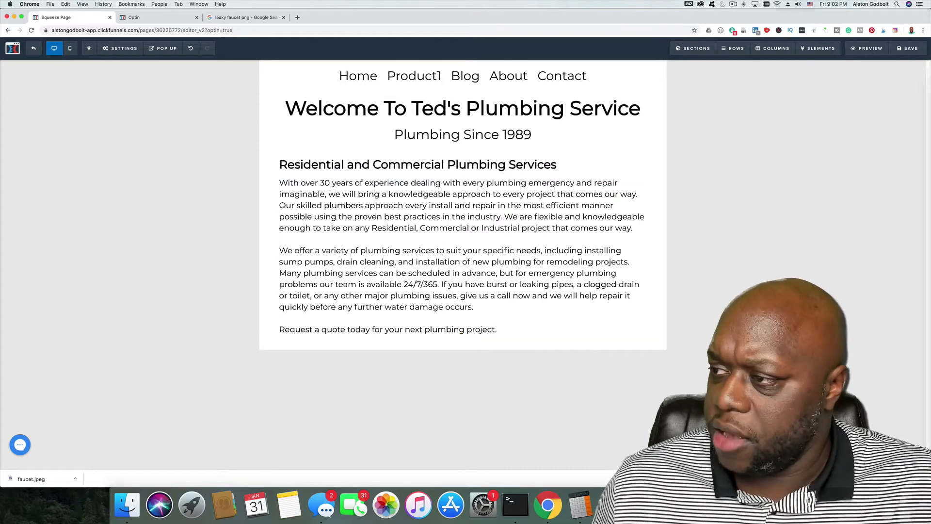
Check the reference site's service sections and add a two-column row below the services description.
drag(930, 66, 358, 48)
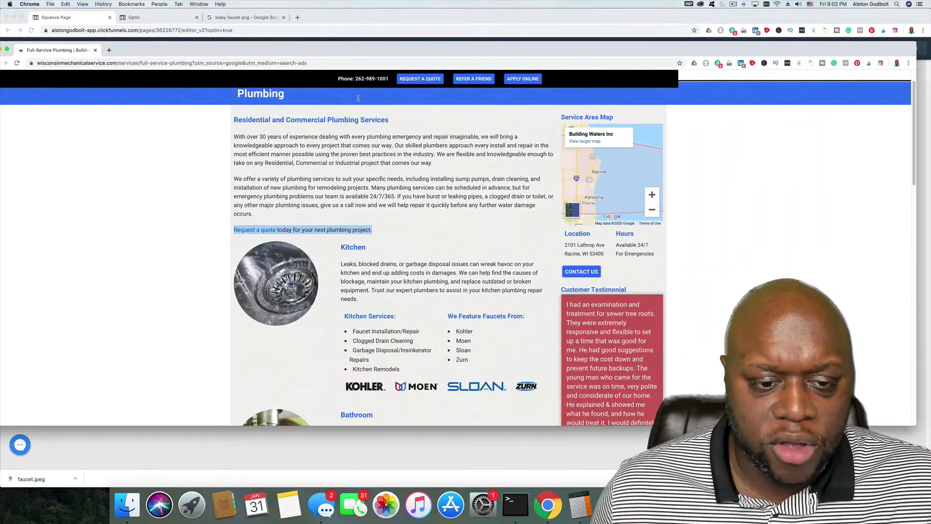
scroll(298, 226, down, 5)
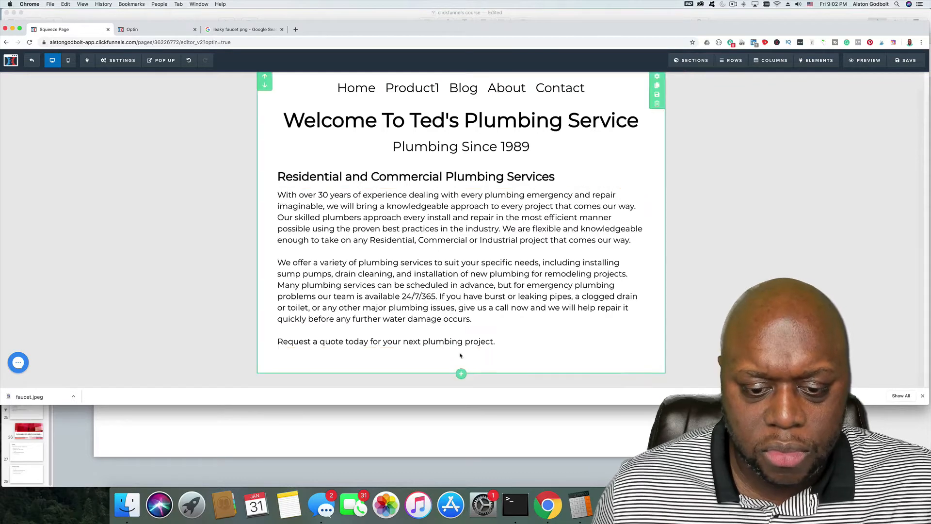
click(461, 356)
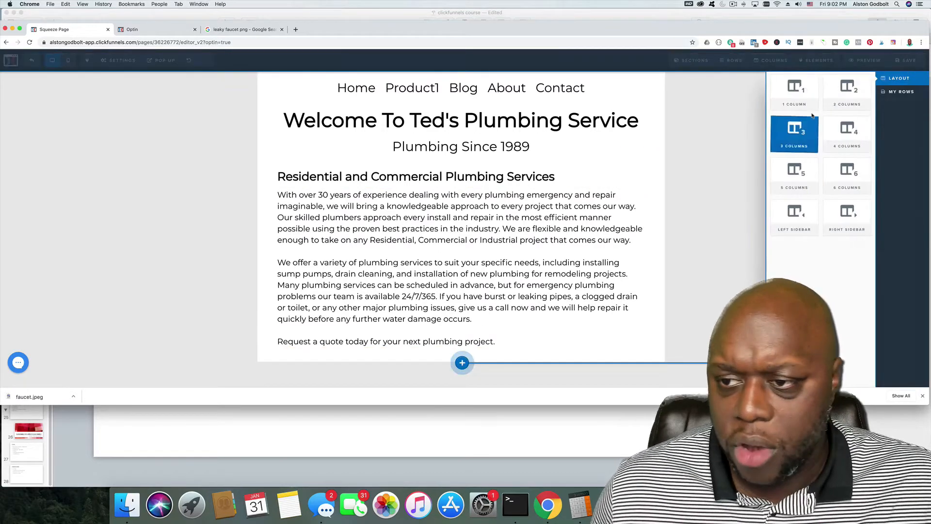
click(826, 96)
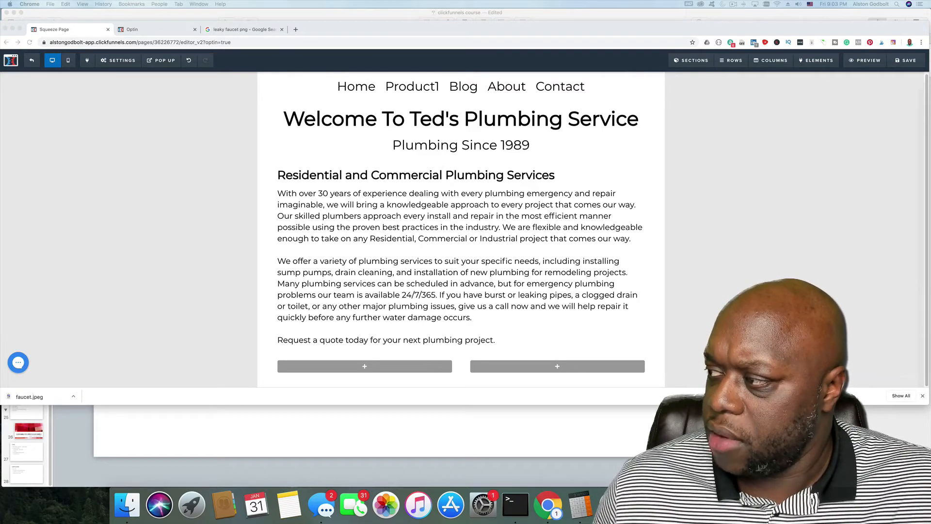
click(394, 324)
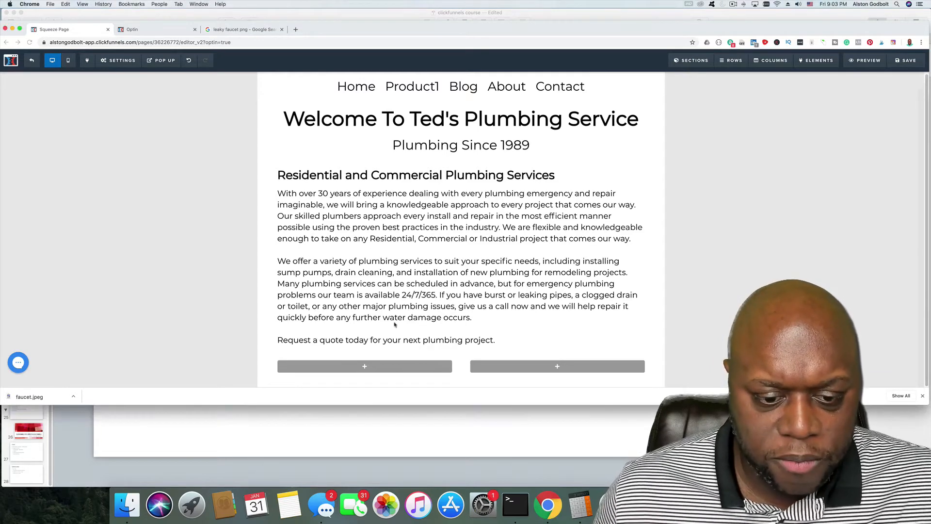
Add an image element to the first column of the two-column row, upload 3052221.jpg and use it as the image.
click(367, 368)
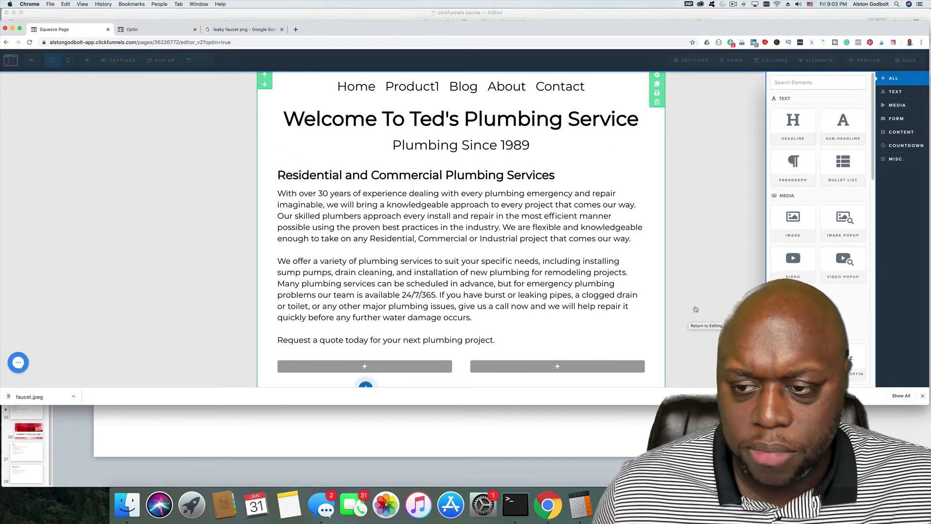
click(789, 230)
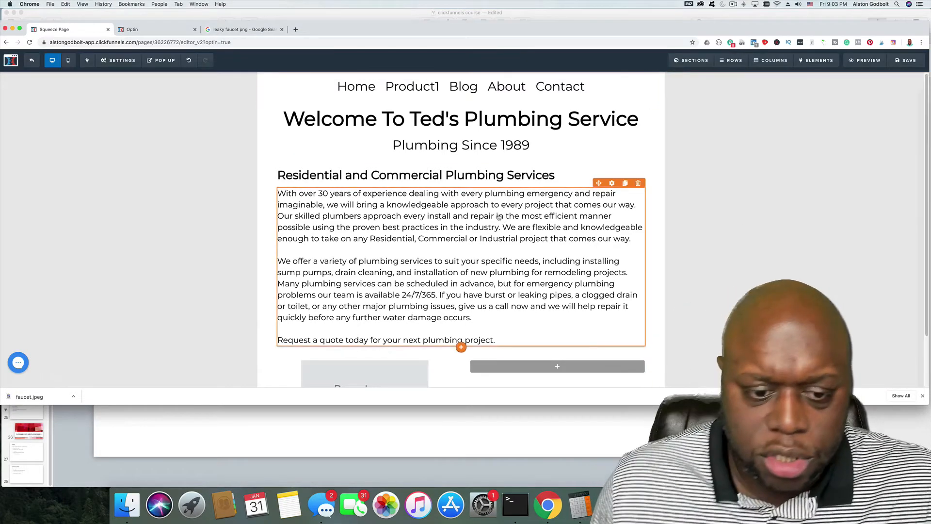
click(367, 330)
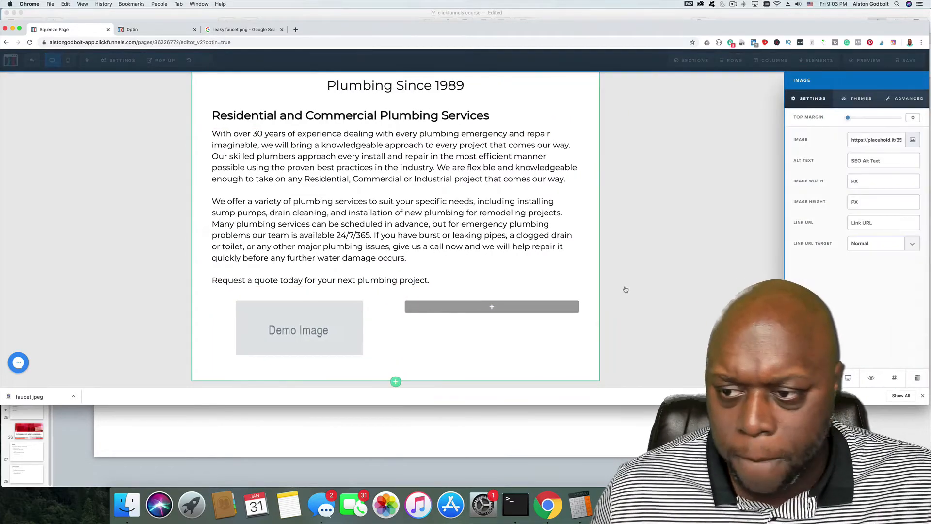
click(912, 139)
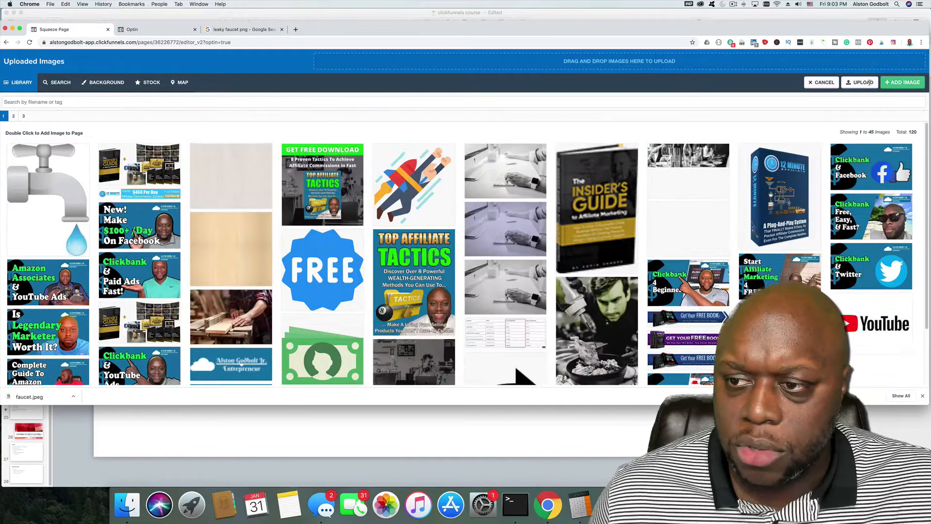
click(859, 82)
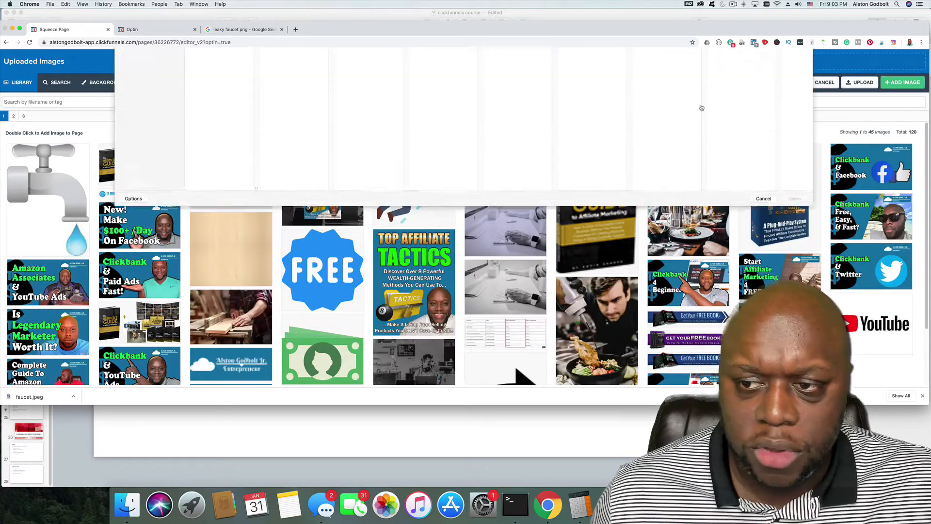
click(218, 76)
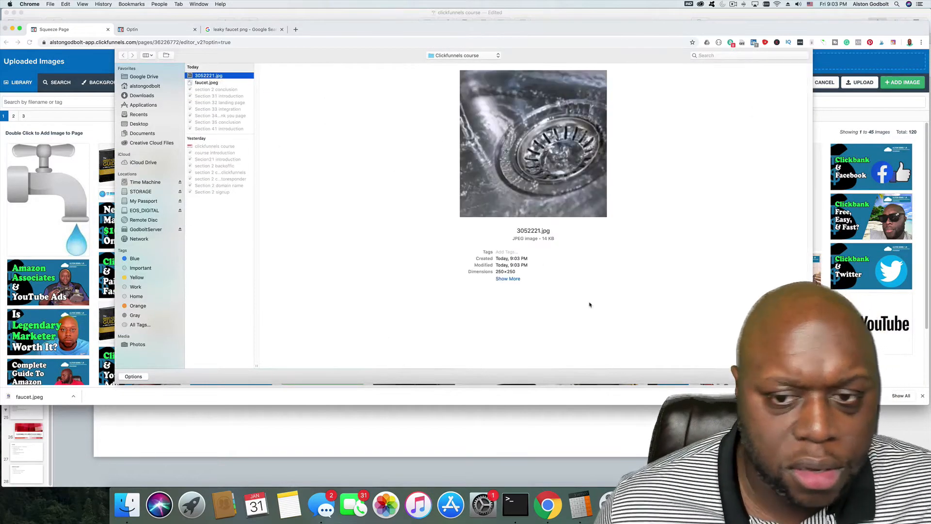
key(Return)
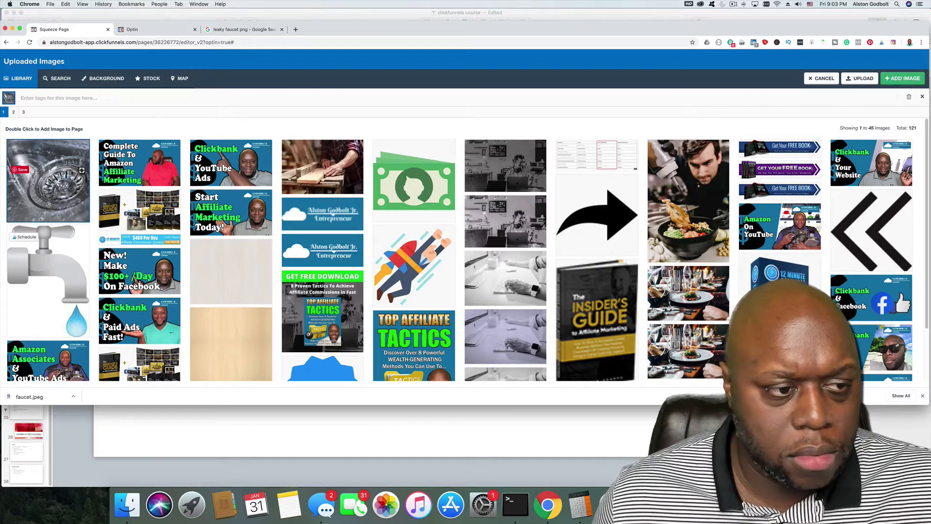
double_click(72, 177)
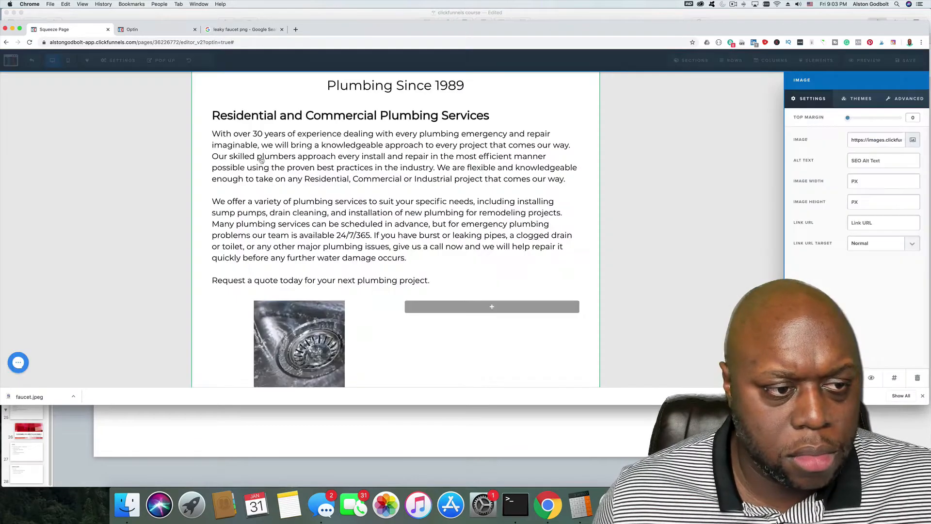
Narrow the image column and add a left-aligned sub-headline reading "Kitchen" in the empty column beside it.
click(461, 312)
drag(461, 309, 414, 313)
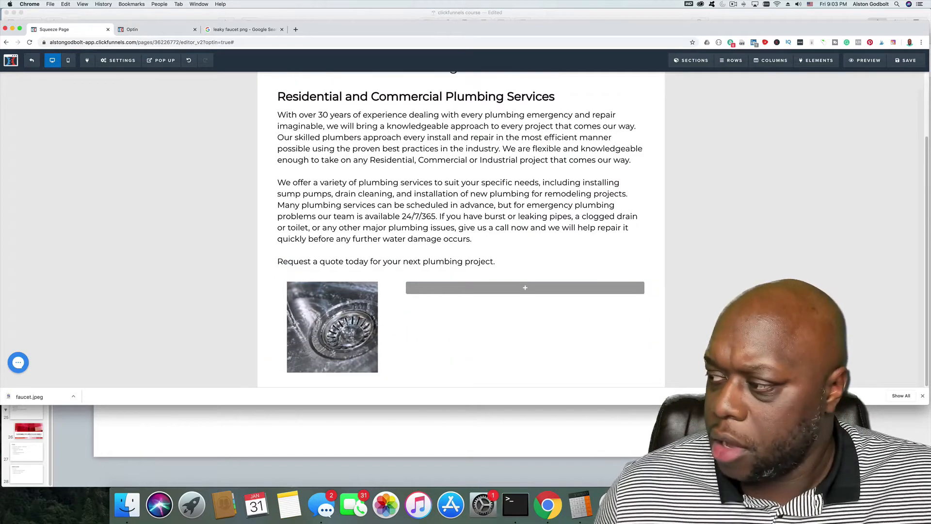
click(521, 288)
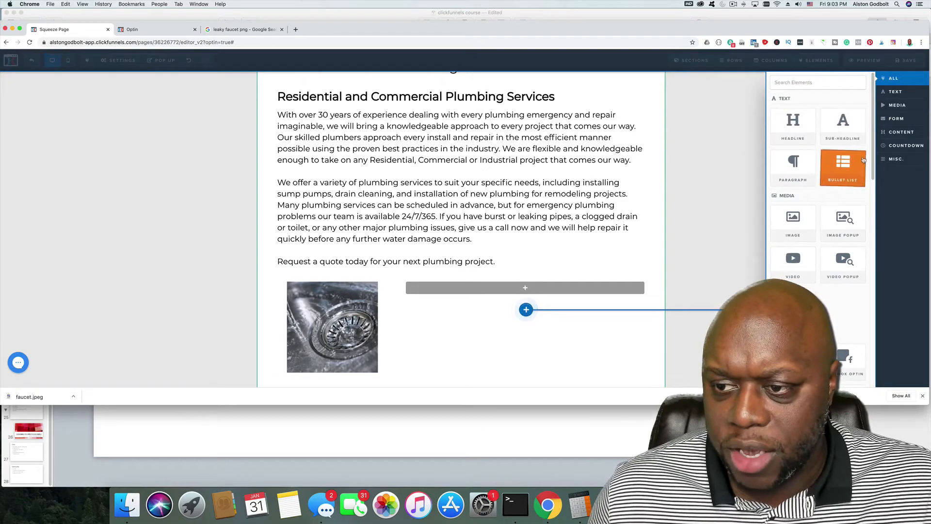
click(843, 127)
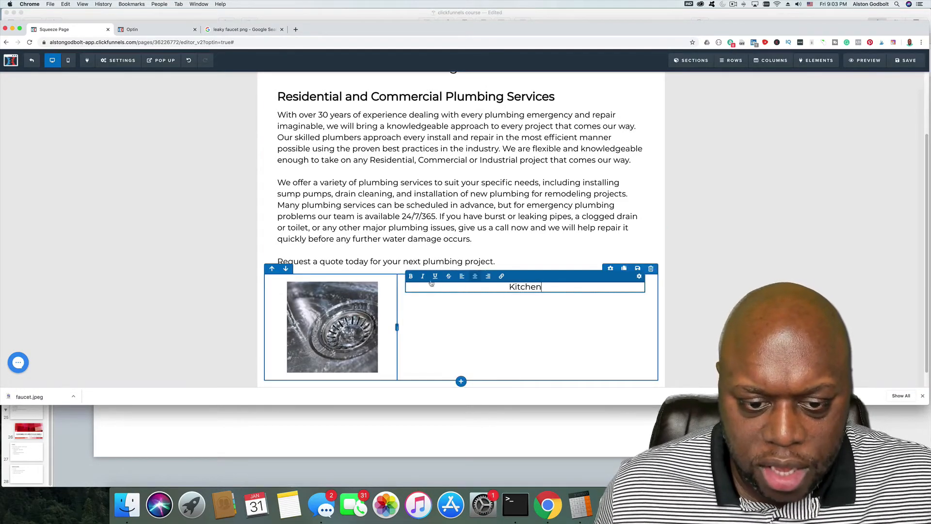
click(462, 276)
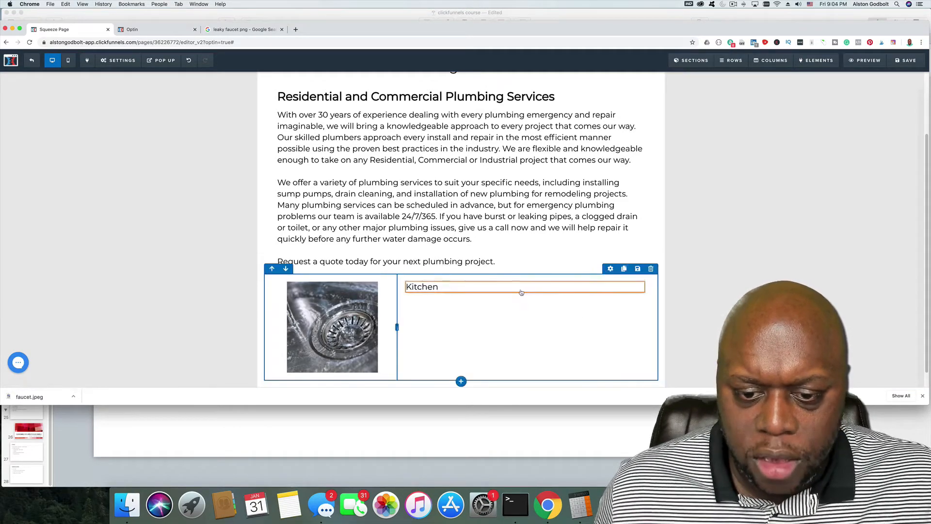
Below the Kitchen sub-headline, add a paragraph with the reference site's text beginning "Leaks, blocked drains", followed by a bullet list element.
click(526, 306)
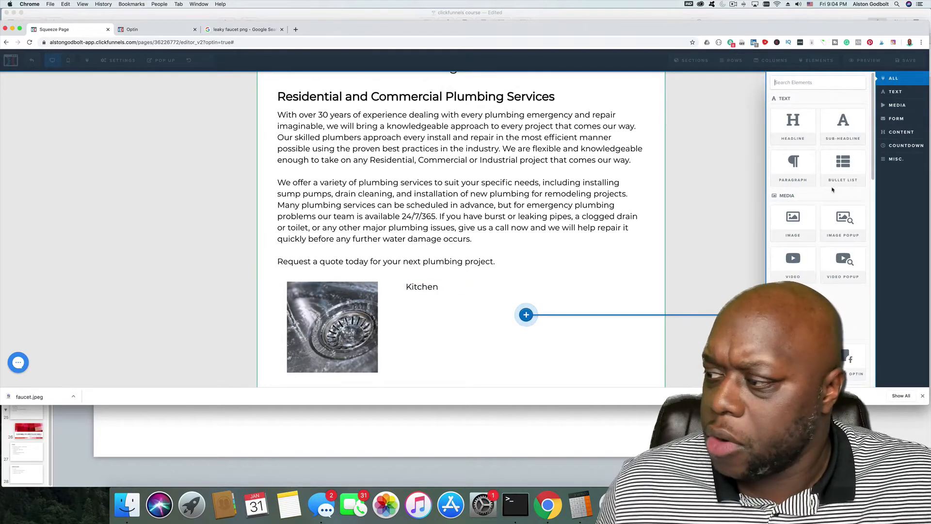
click(793, 167)
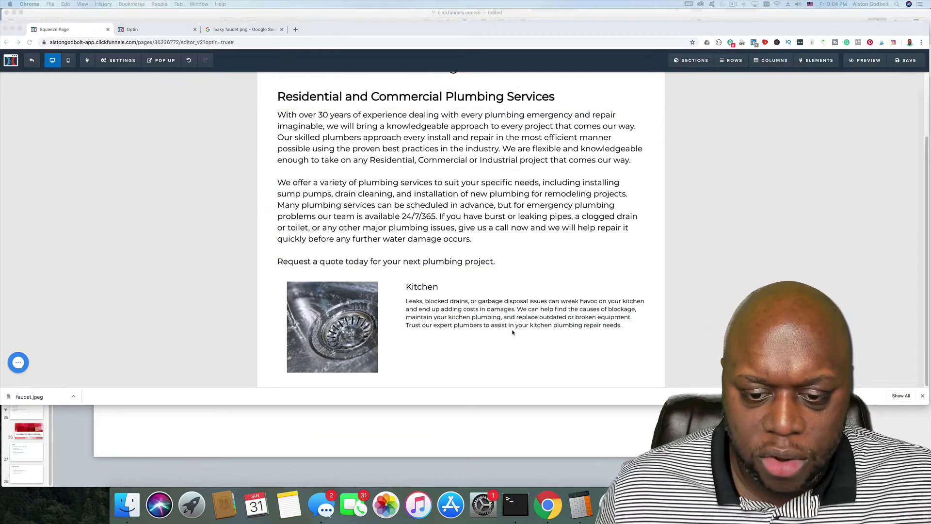
click(525, 351)
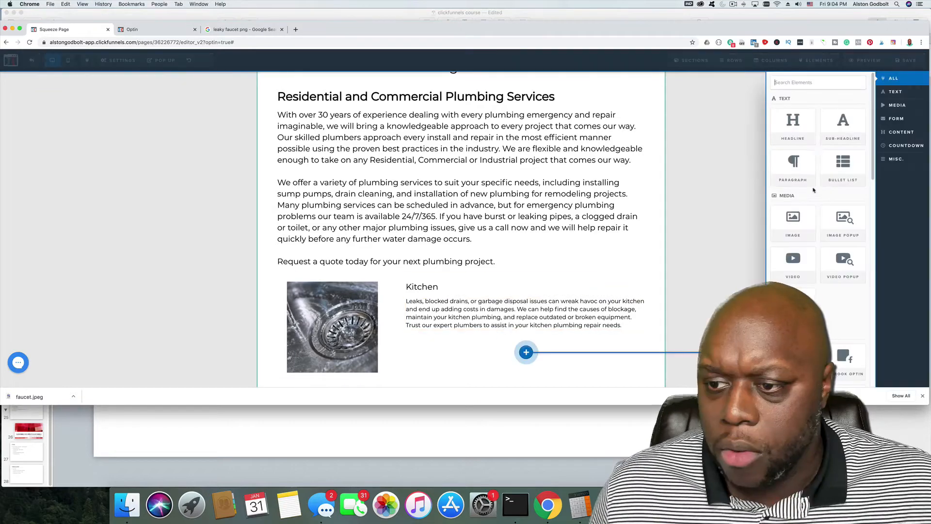
click(833, 182)
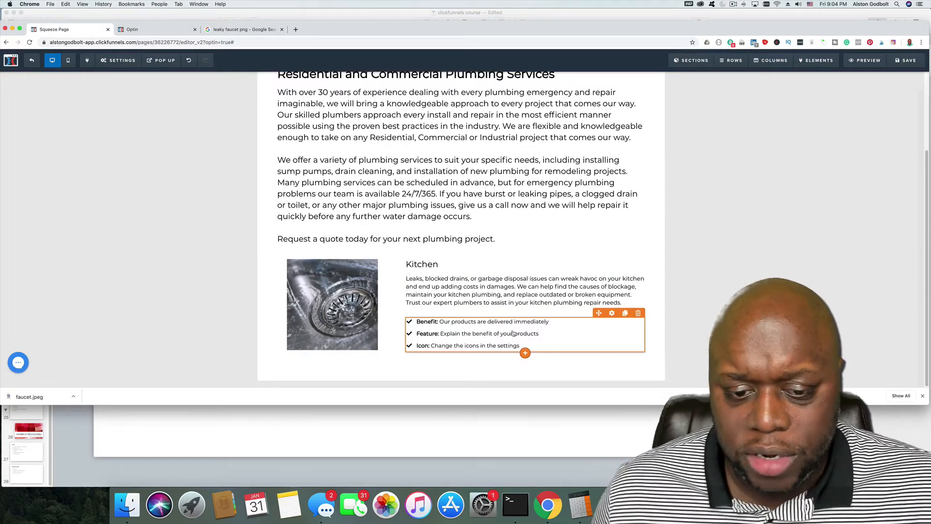
scroll(513, 333, up, 1)
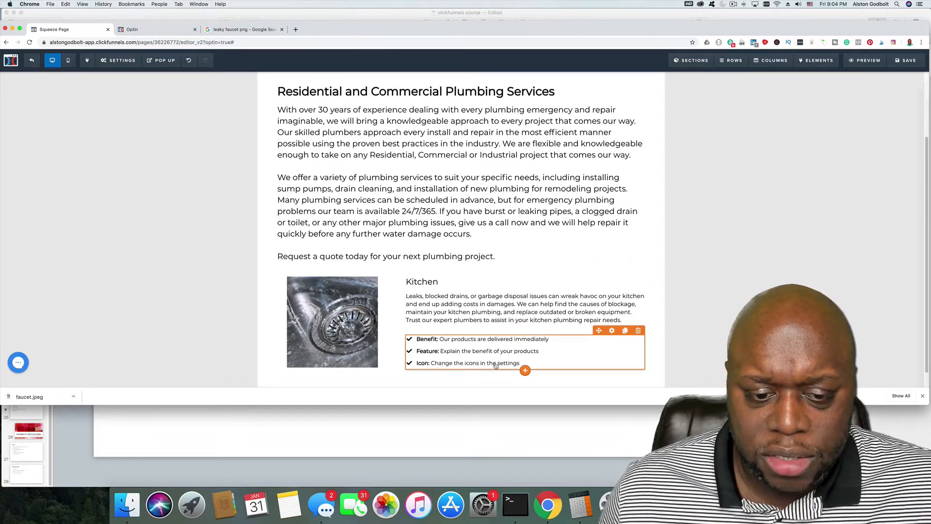
scroll(467, 348, down, 1)
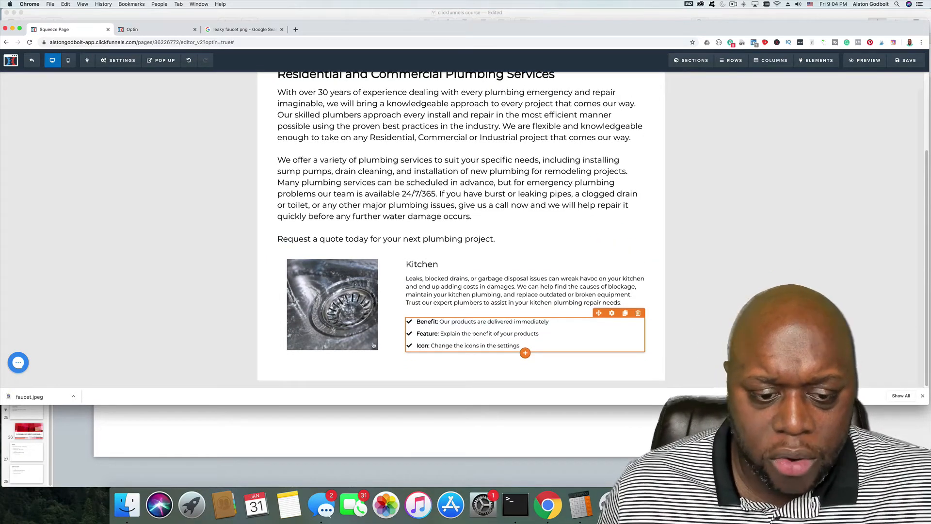
Check the Kitchen image's settings and review the page layout from the header down to the Kitchen row.
click(335, 315)
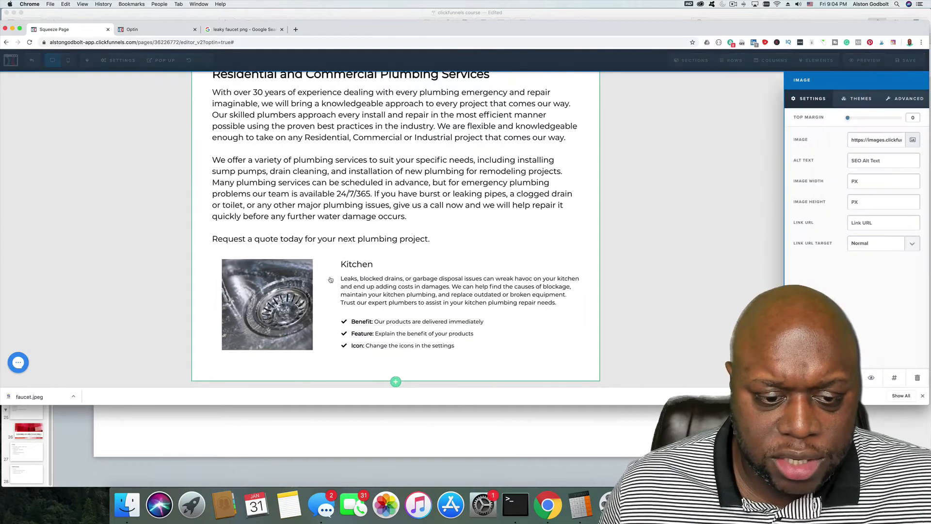
click(367, 346)
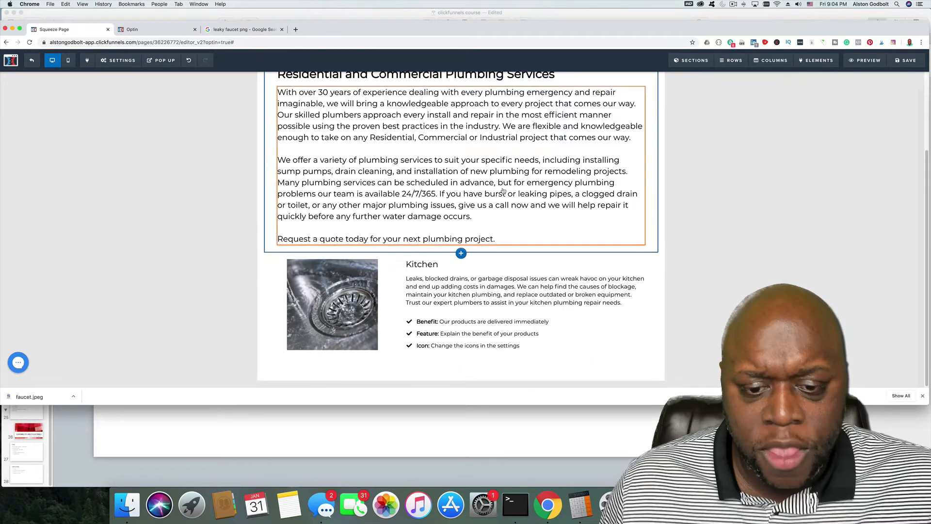
scroll(566, 274, up, 1)
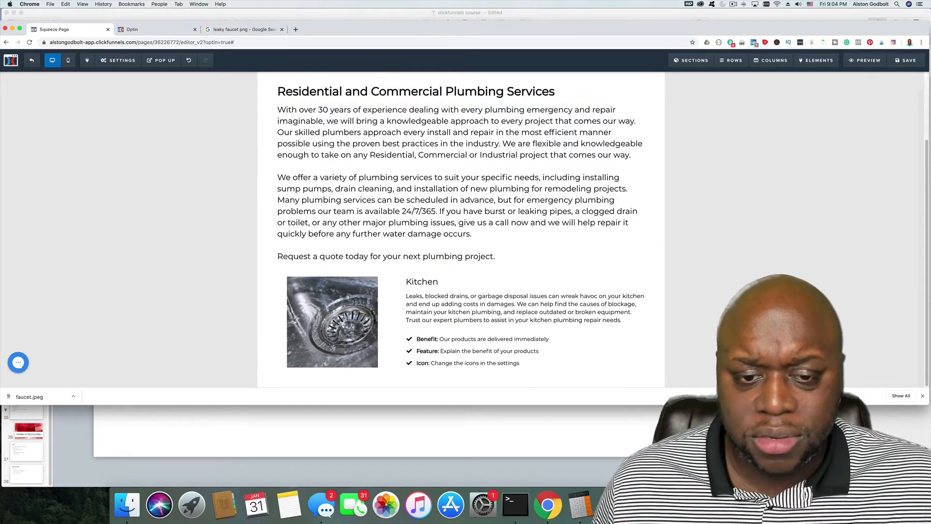
scroll(557, 292, down, 1)
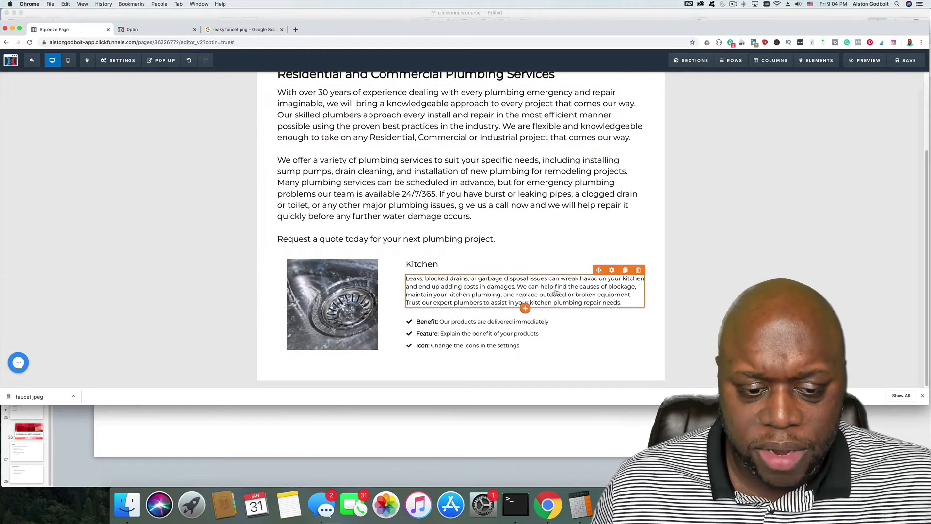
scroll(557, 290, up, 5)
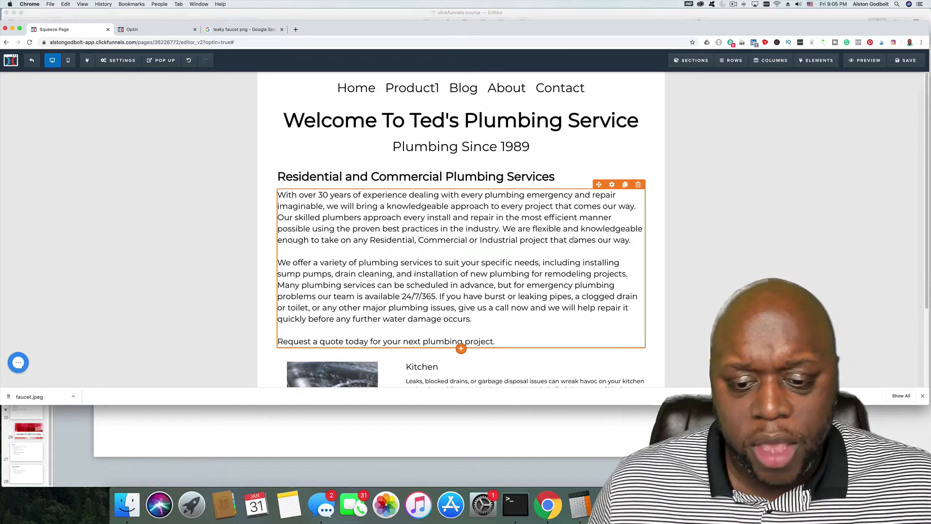
scroll(444, 254, down, 3)
scroll(542, 304, up, 3)
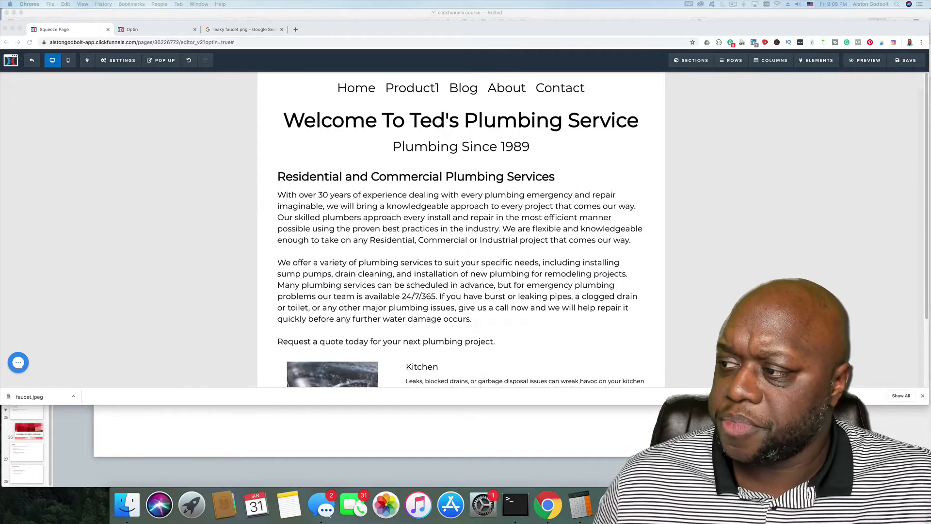
scroll(566, 361, down, 3)
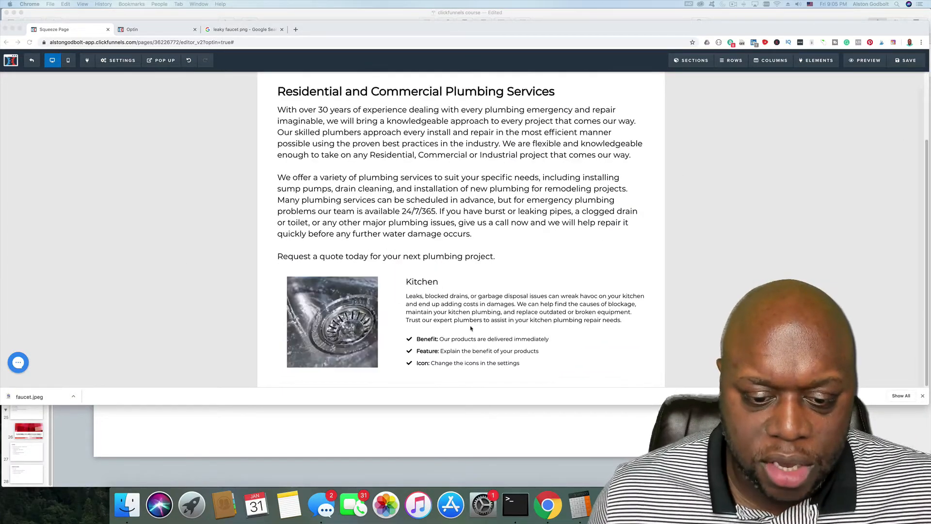
click(494, 257)
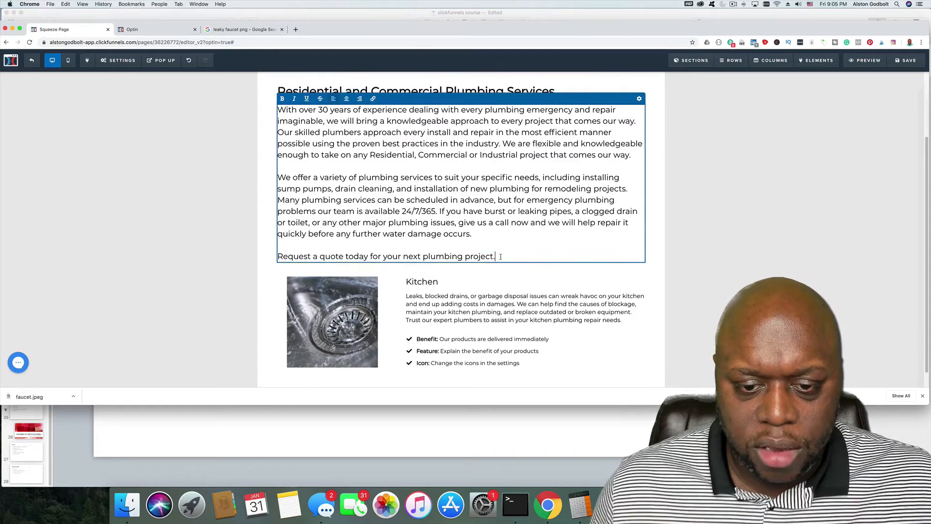
key(Return)
key(Return)
text(https://wisconsinmechanicalservice.com/services/full-service-plumbing?utm_source=google&utm_medium=search-ads)
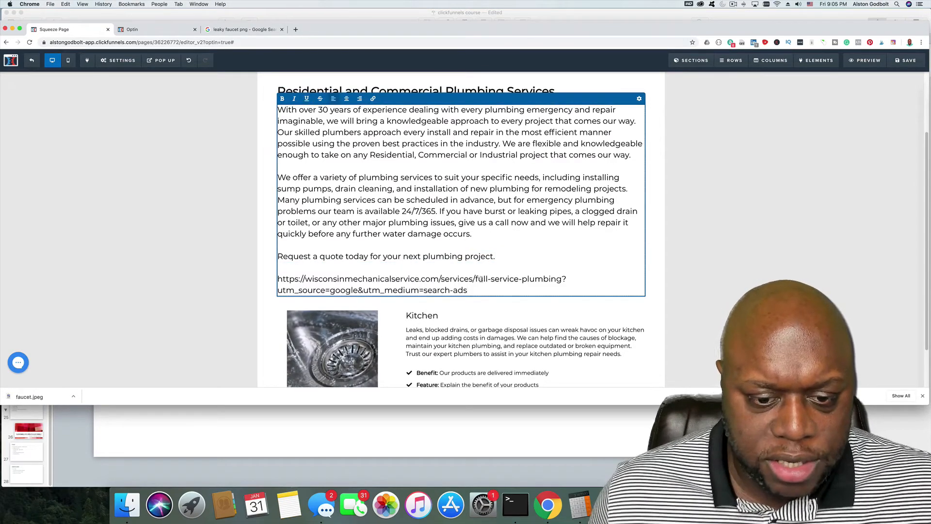
Turn the web address at the end of the services description into a hyperlink pointing to that same address.
key(super+a)
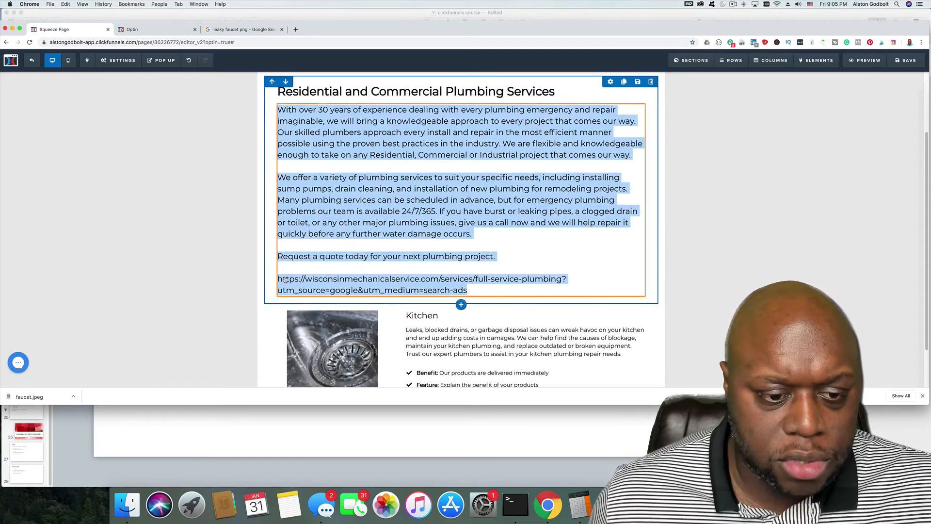
click(456, 290)
drag(455, 290, 278, 279)
key(super+c)
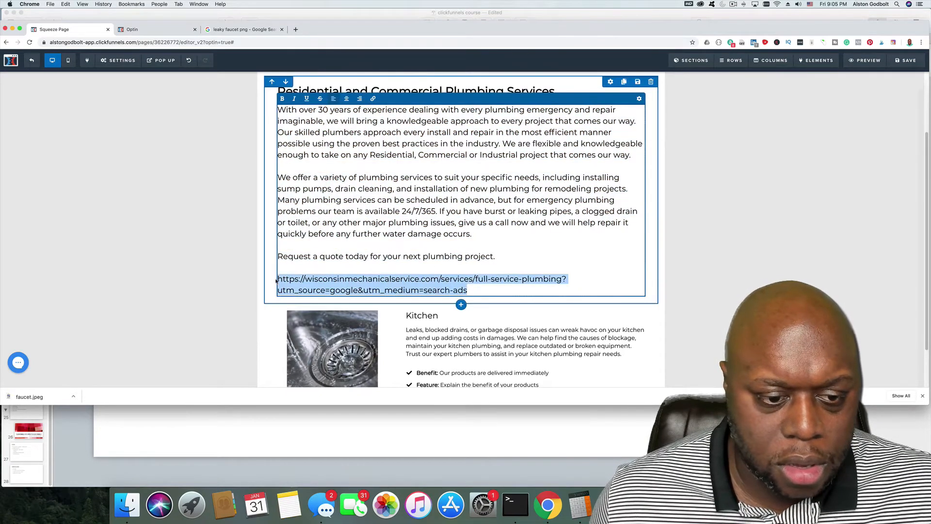
click(372, 99)
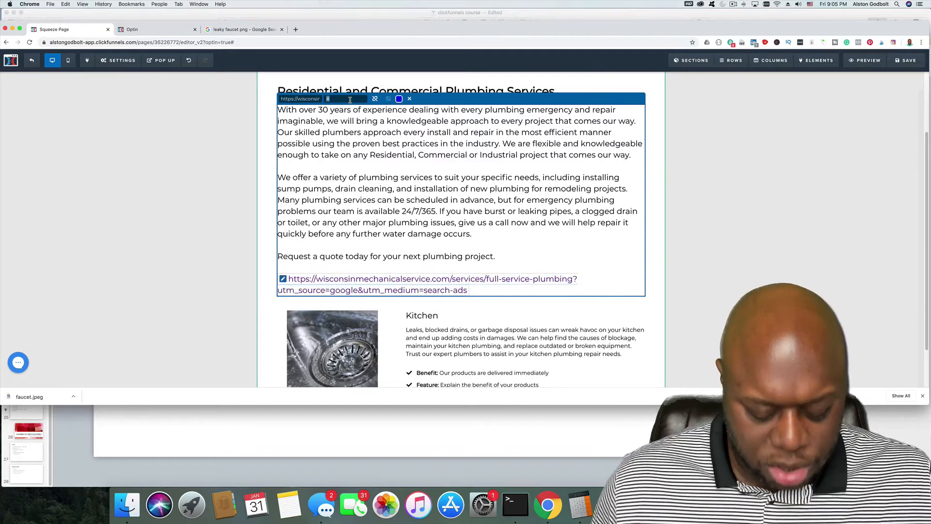
key(super+v)
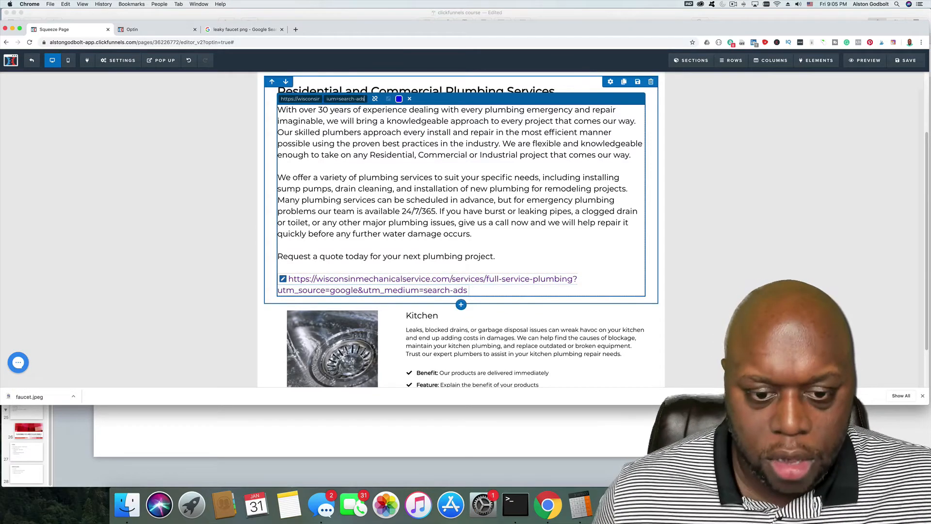
Save the page and open its preview to check the content from the header through the Kitchen section.
click(904, 62)
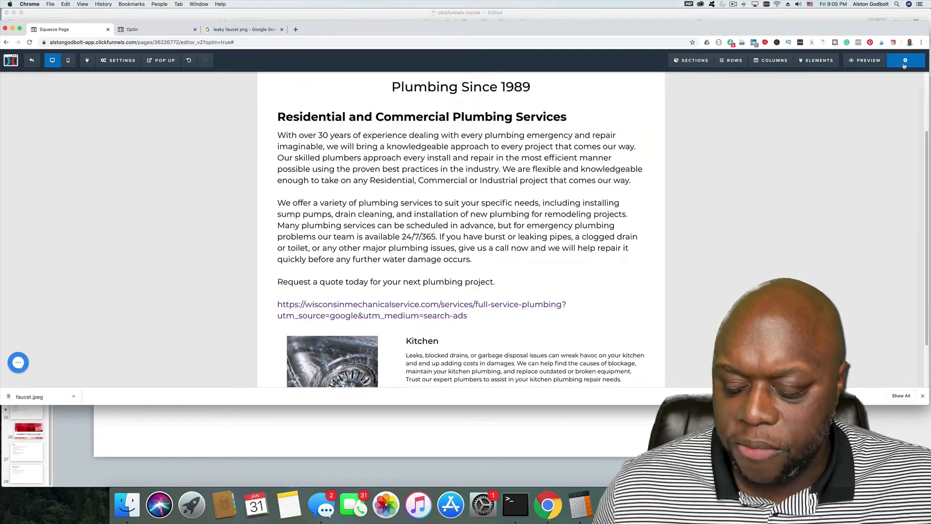
click(870, 64)
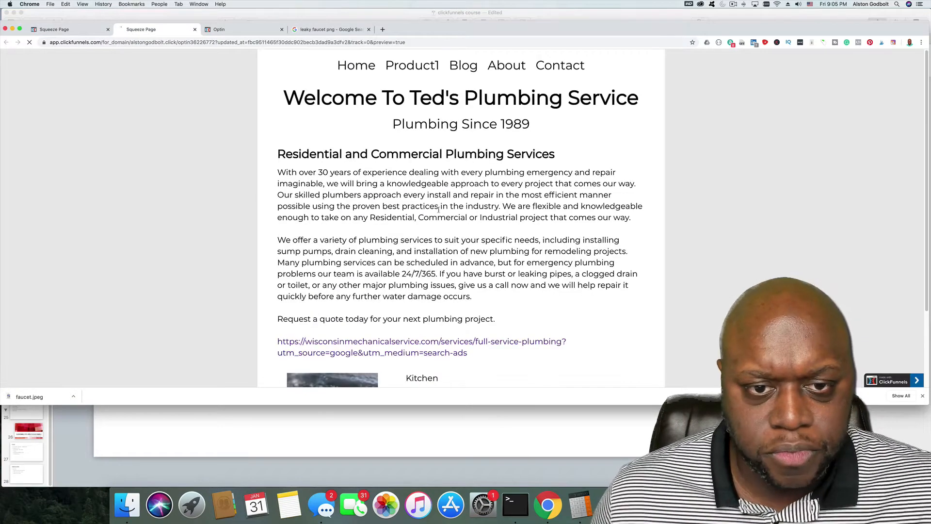
scroll(461, 286, down, 3)
scroll(468, 307, up, 2)
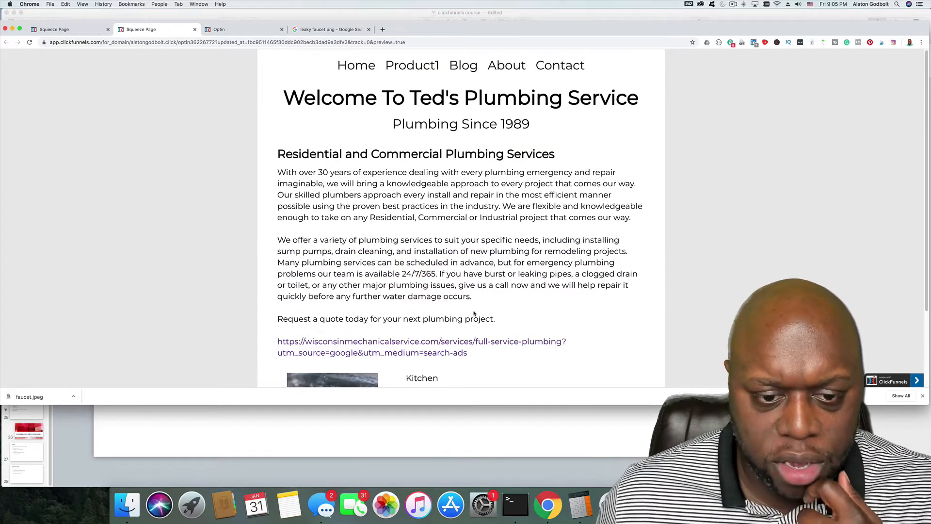
scroll(475, 313, down, 2)
scroll(478, 318, up, 2)
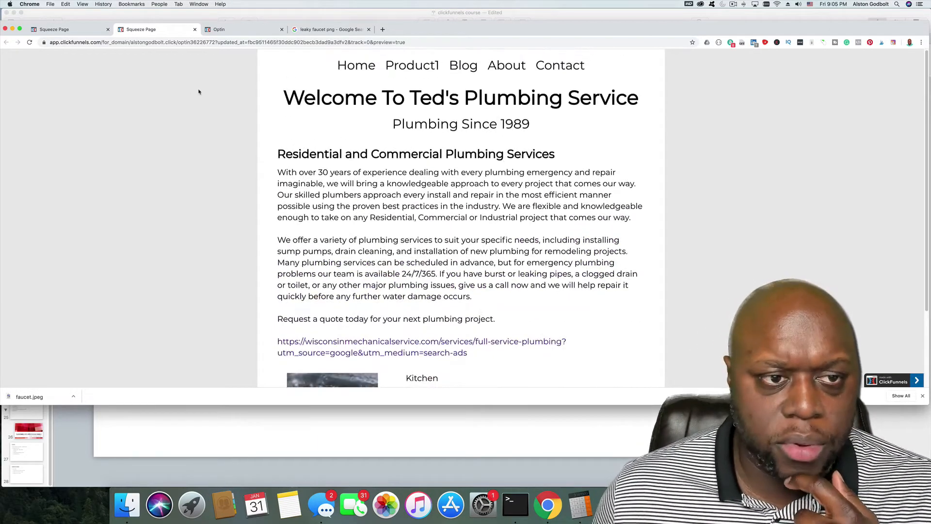
Close the page previews and leave the page editor for the funnel's Home step overview.
click(195, 29)
click(195, 30)
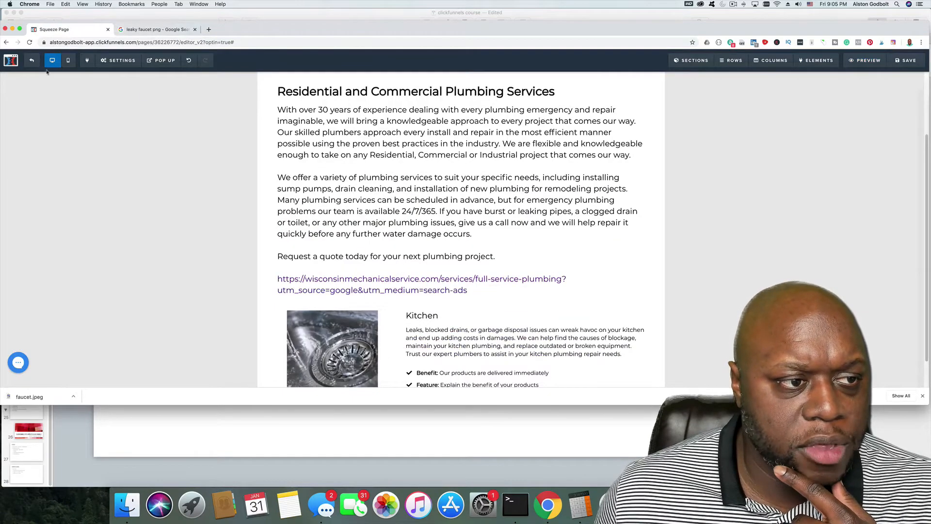
click(32, 60)
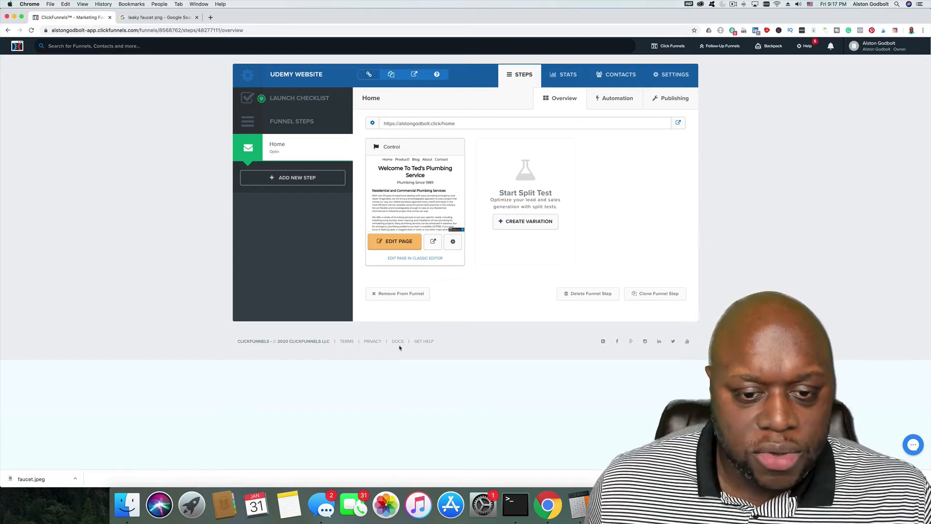
Clone the Home funnel step four times, adding each copy to the funnel.
click(665, 294)
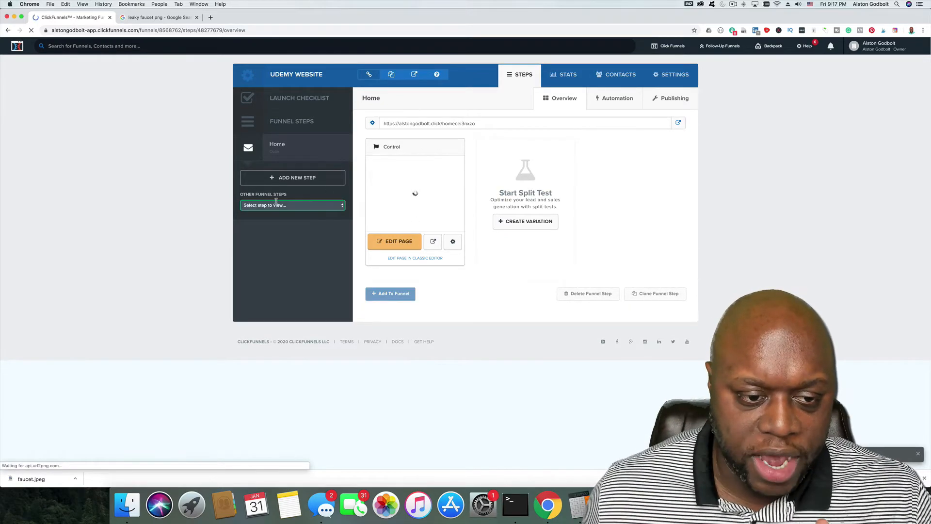
click(275, 205)
click(269, 212)
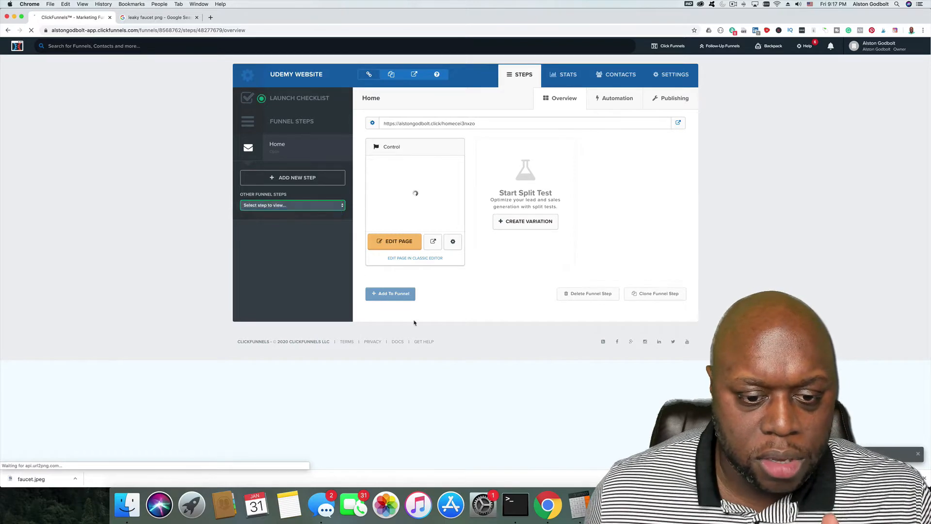
click(390, 295)
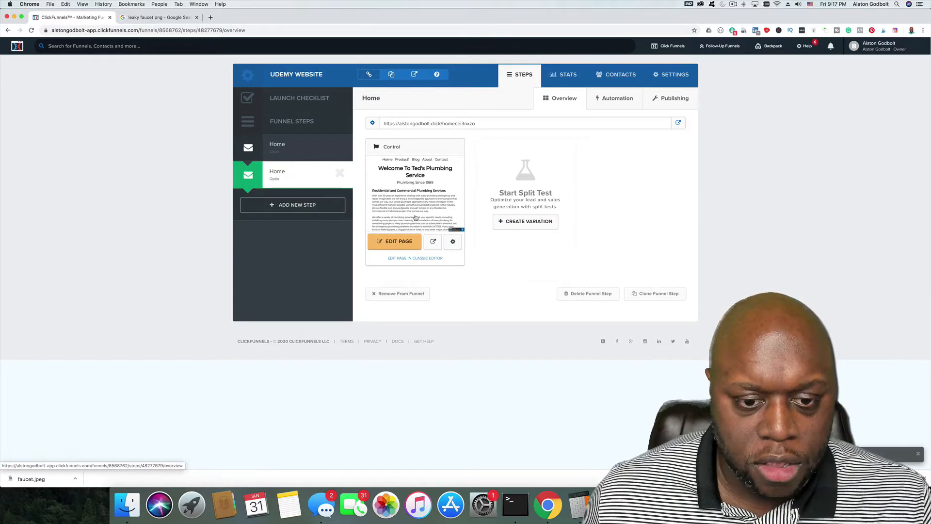
click(668, 295)
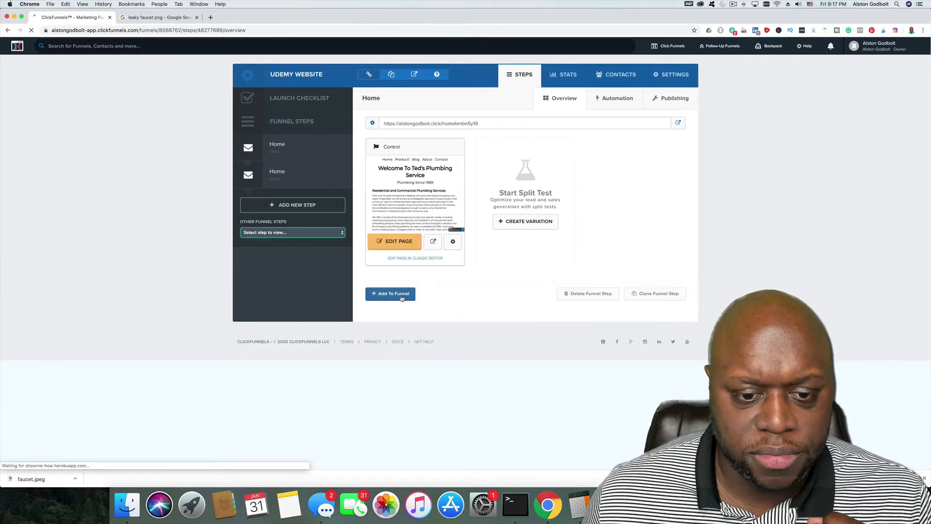
click(402, 294)
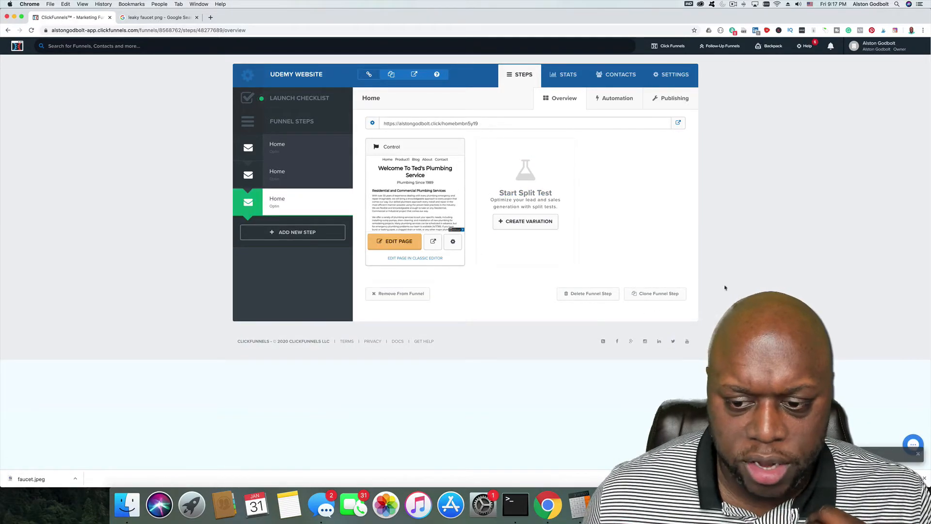
click(659, 293)
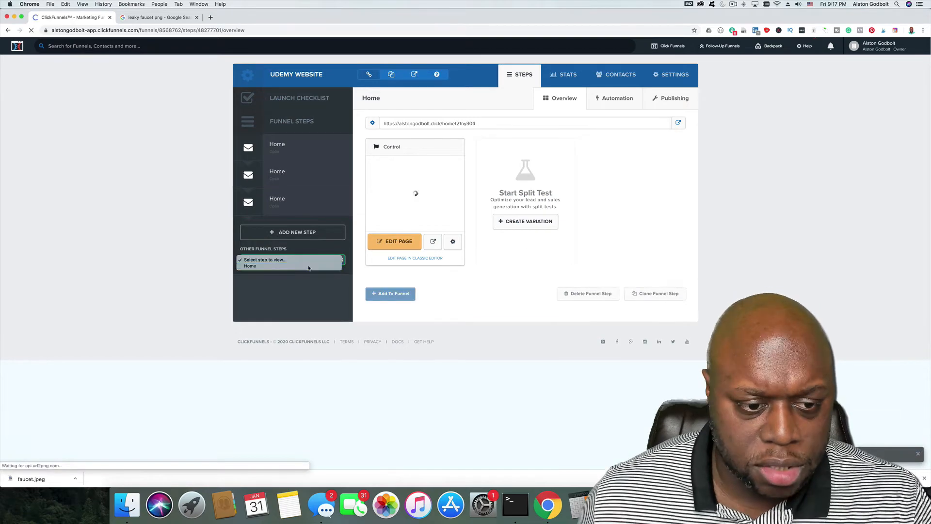
click(398, 296)
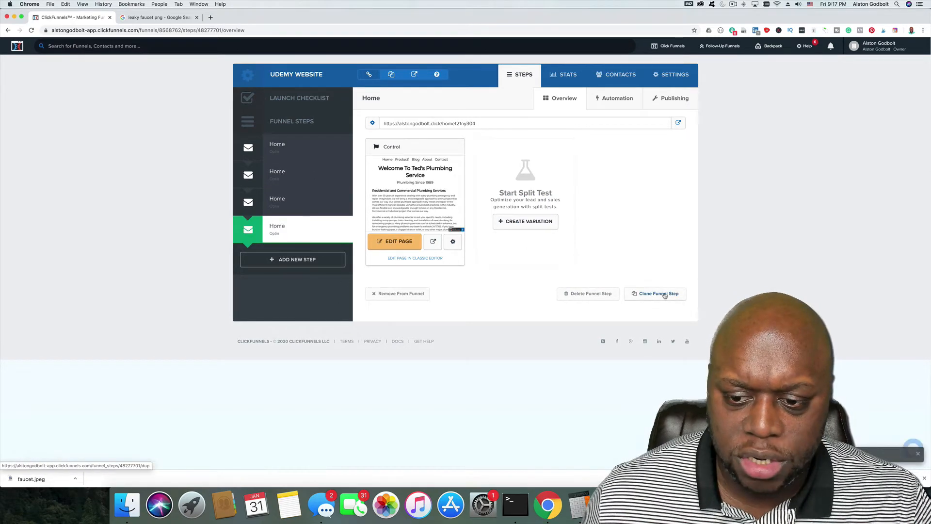
click(652, 293)
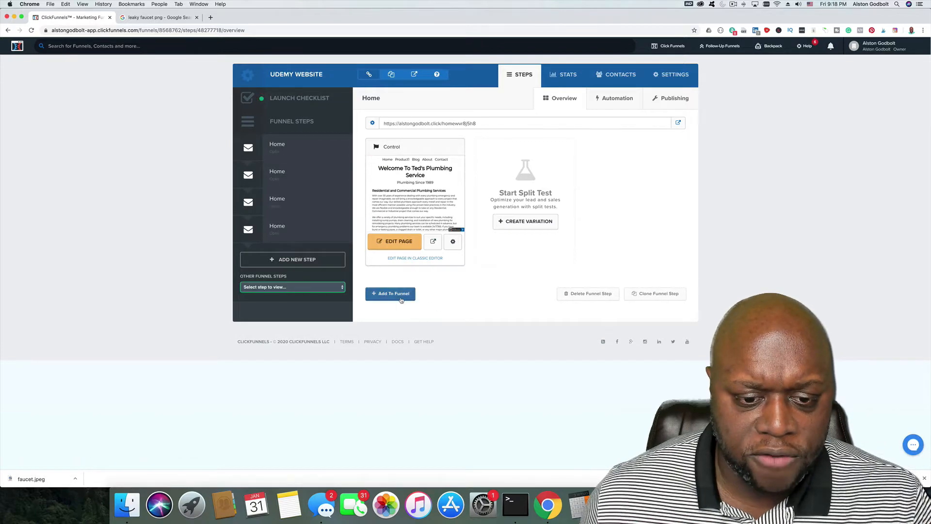
click(395, 294)
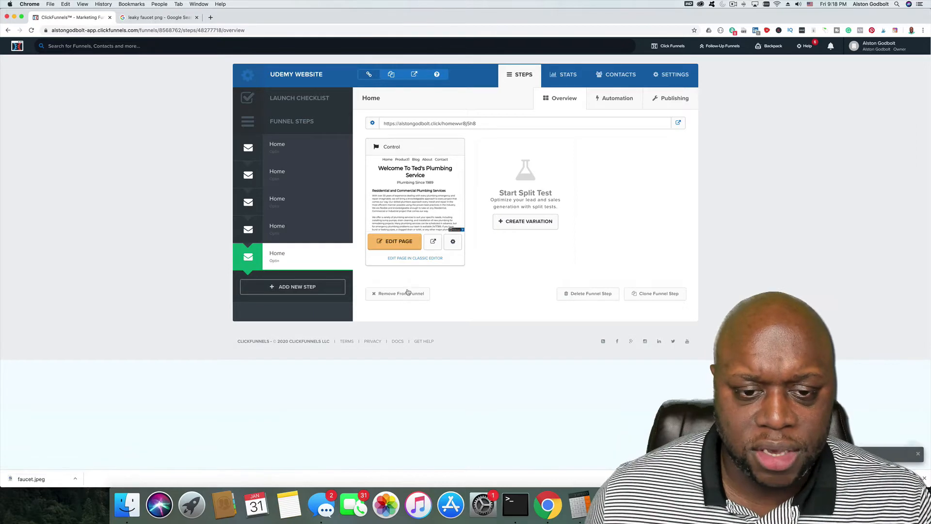
Rename the second Home funnel step "About Us", set its path to "About-us" and update the step.
click(285, 177)
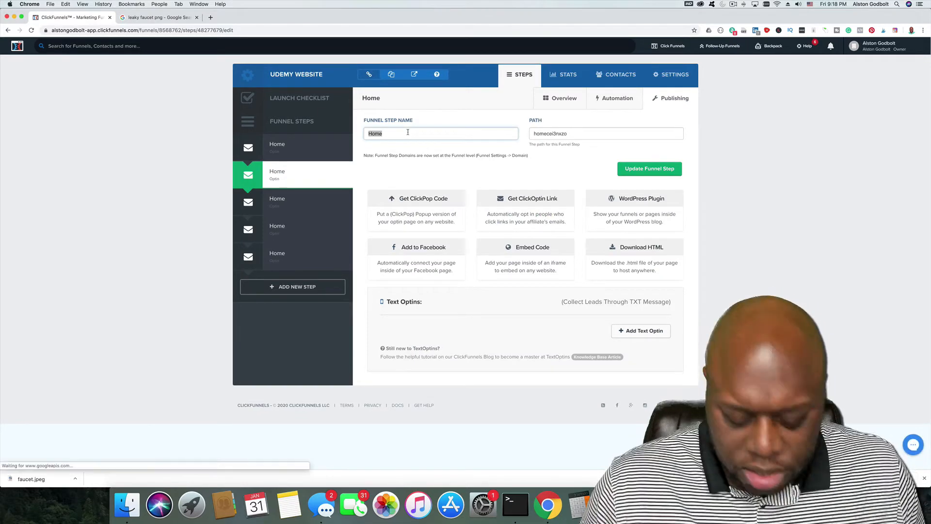
text(About Us)
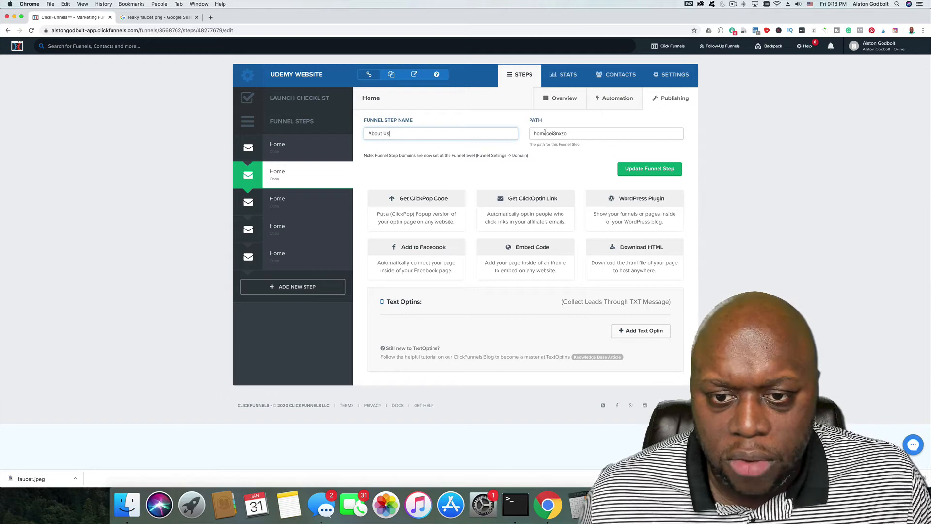
double_click(545, 132)
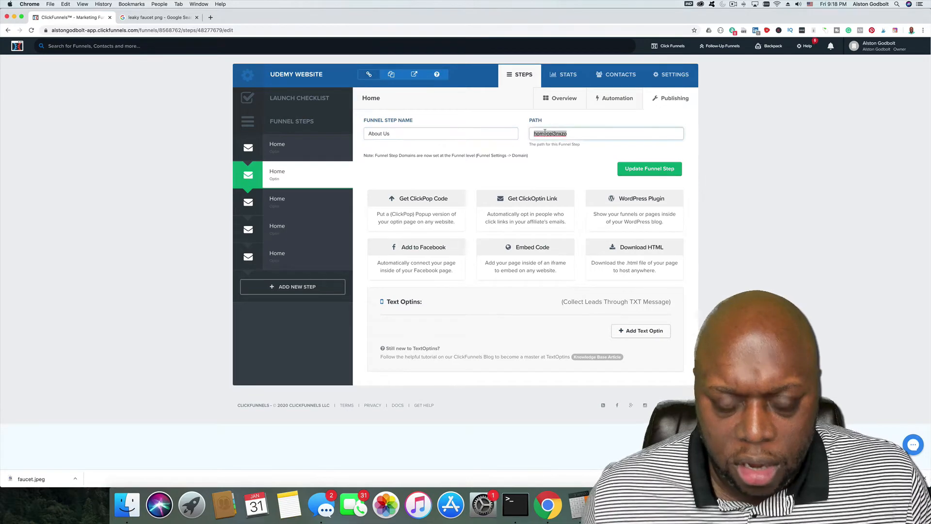
text(About-us)
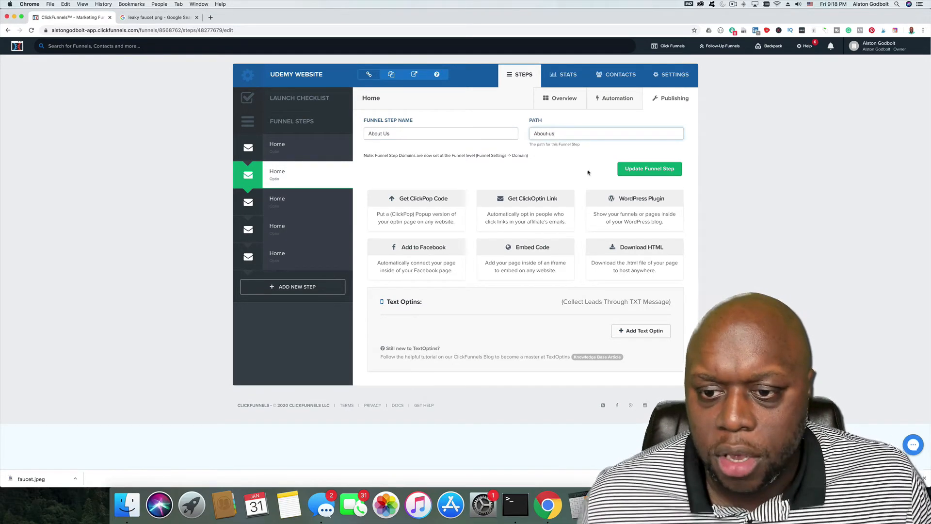
click(637, 170)
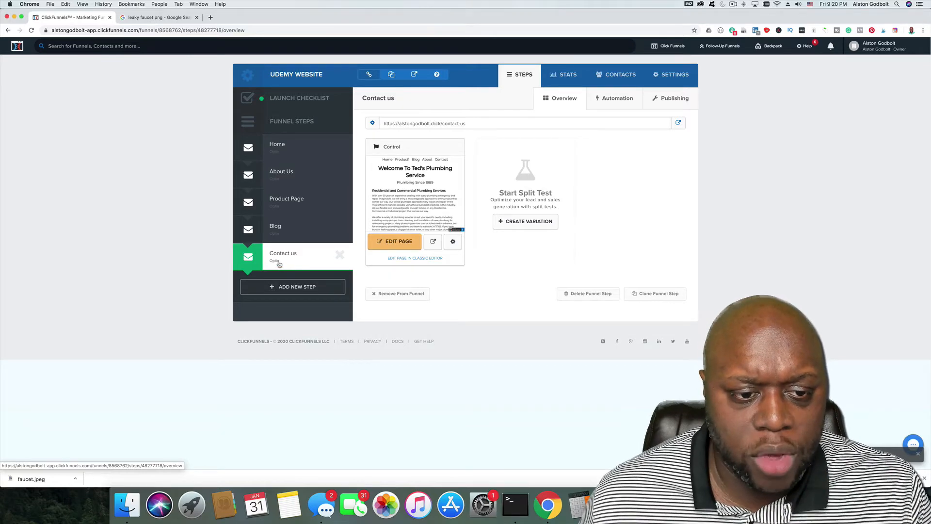
Copy the funnel URL to the clipboard and open the About Us page in the page editor.
click(290, 149)
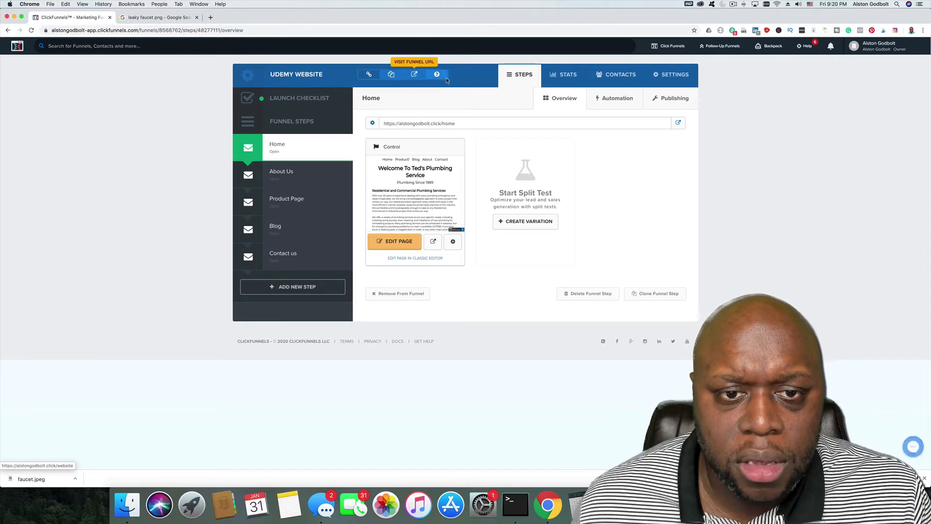
click(390, 74)
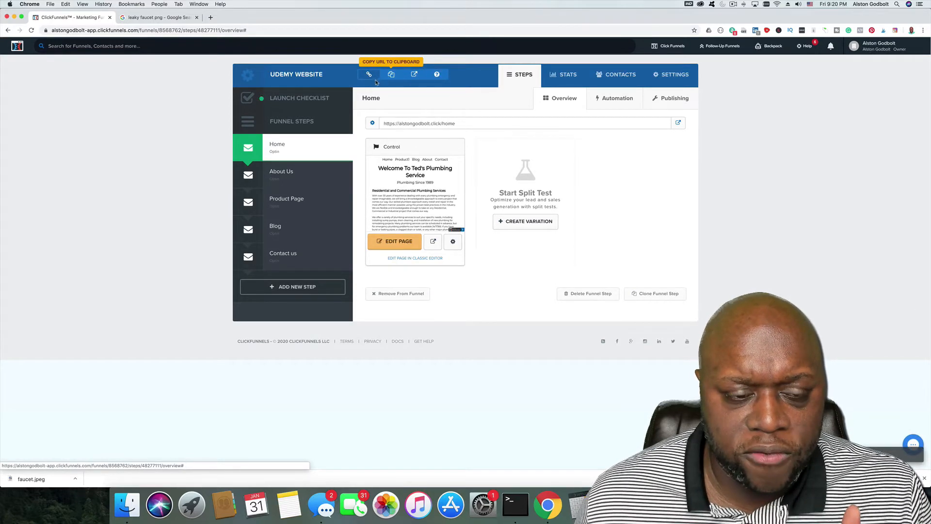
click(293, 176)
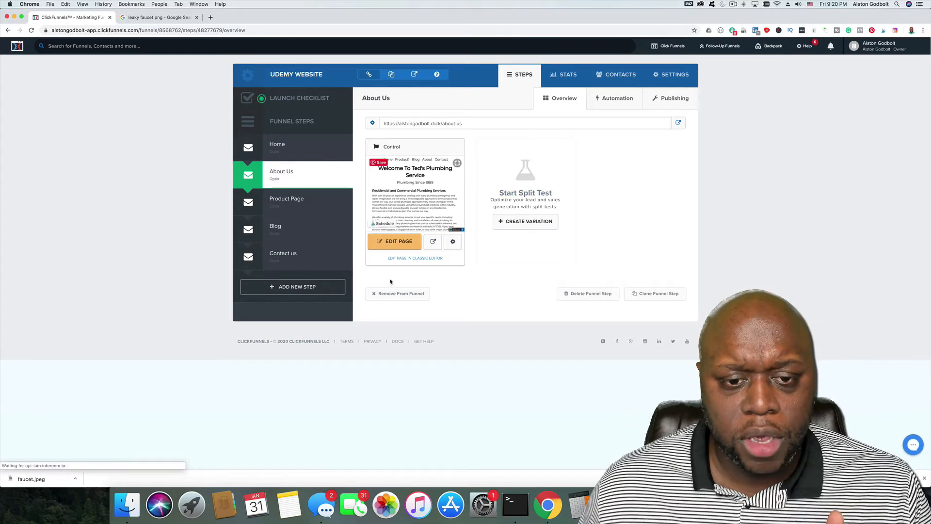
click(395, 241)
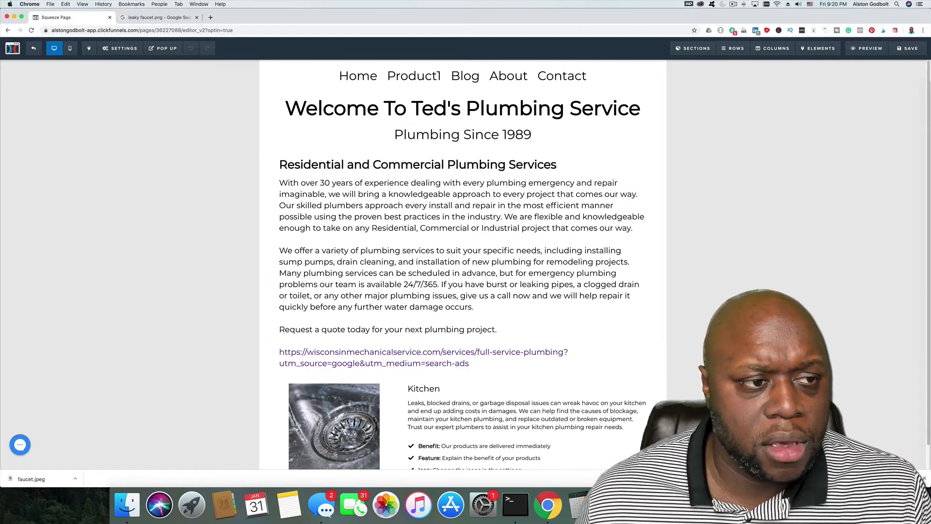
click(33, 50)
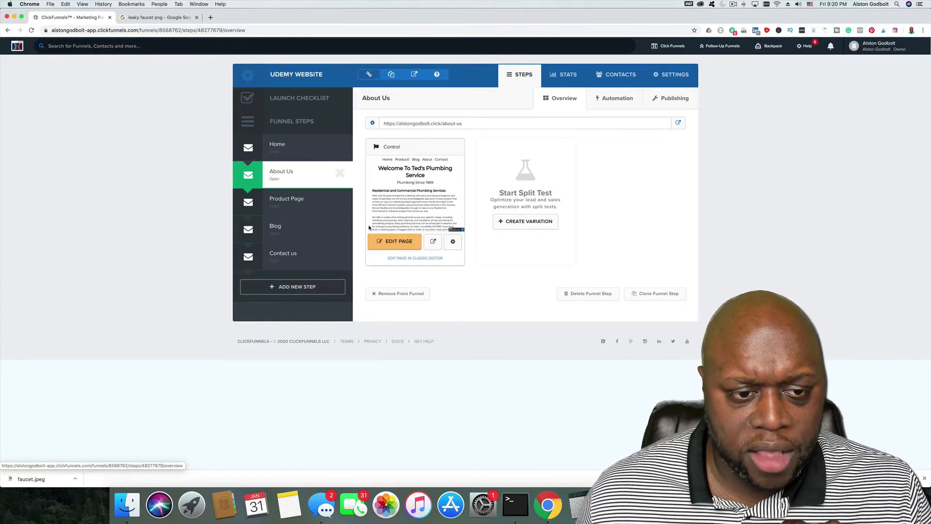
click(370, 227)
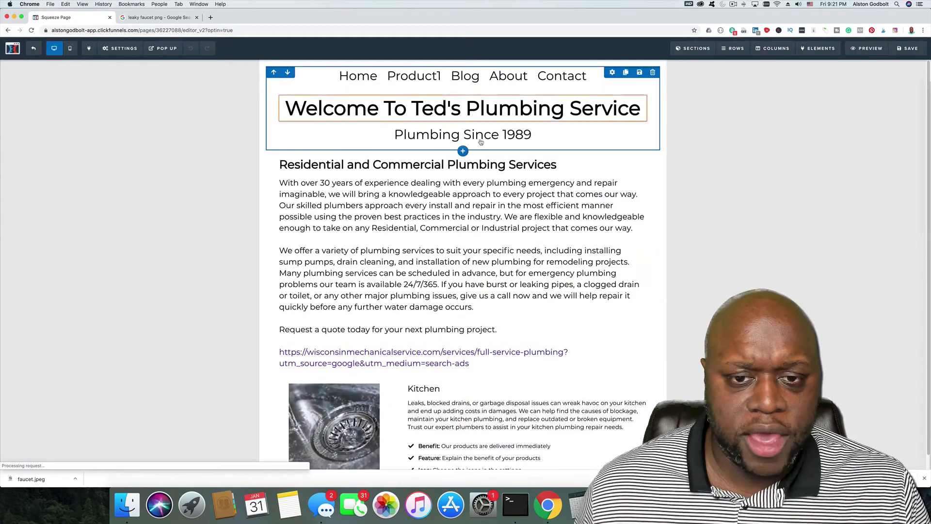
Turn the word "About" in the header navigation into a hyperlink with the placeholder address "#".
click(515, 72)
double_click(509, 76)
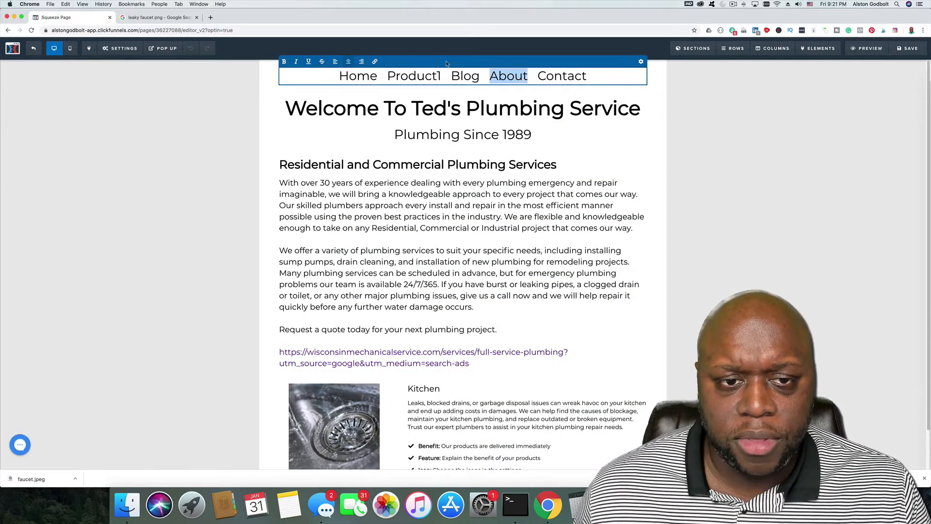
click(375, 62)
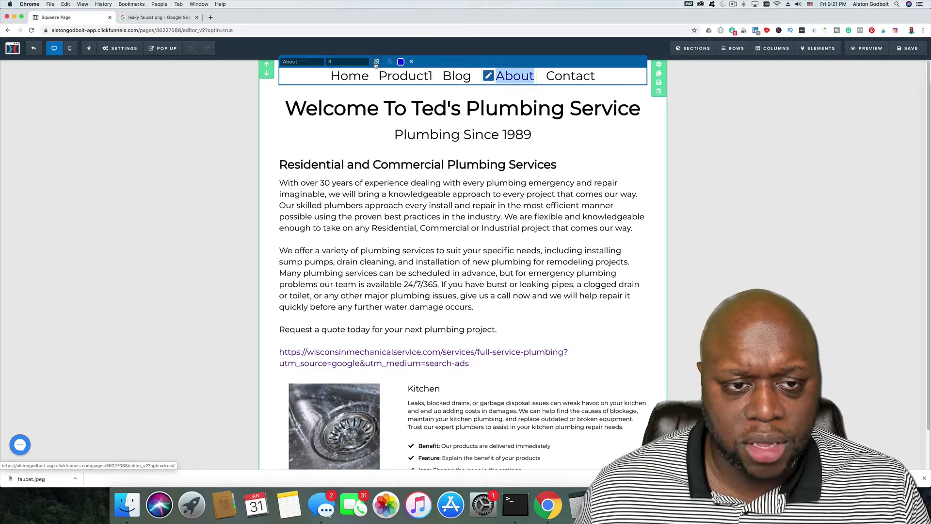
click(342, 63)
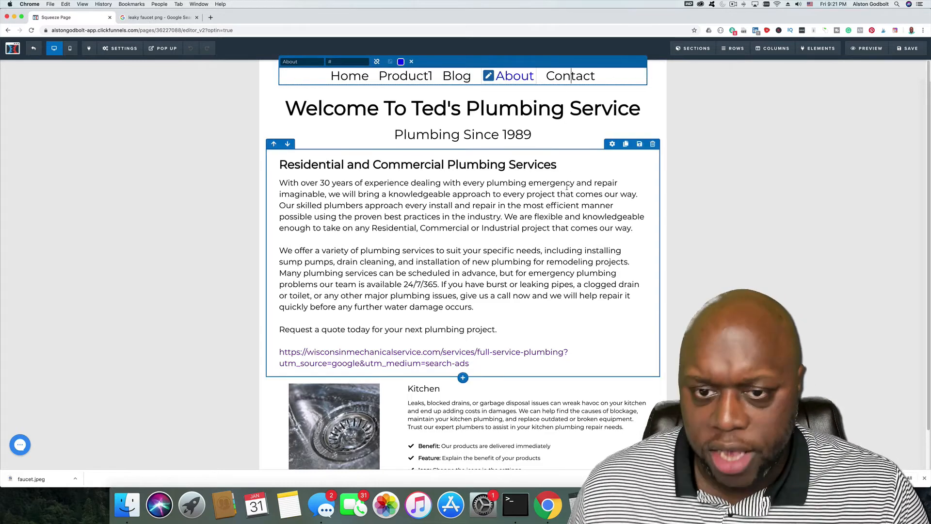
double_click(348, 77)
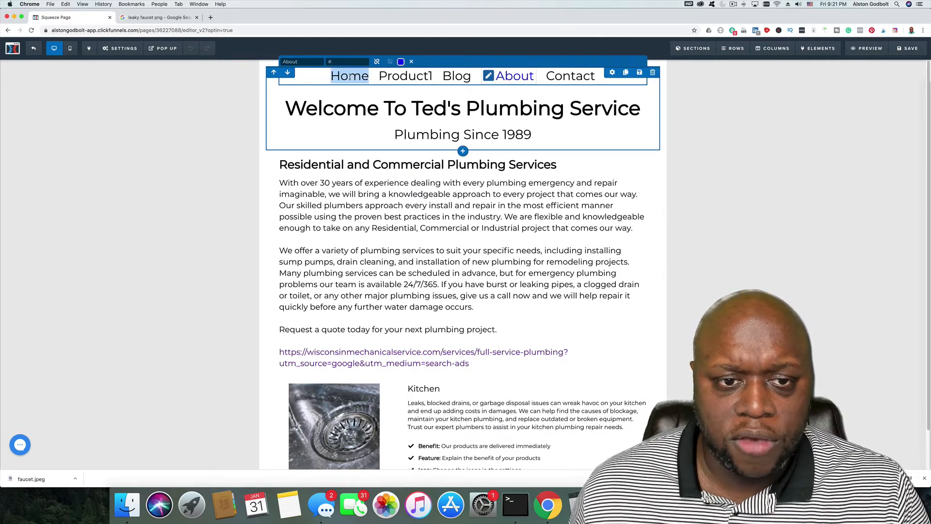
click(426, 113)
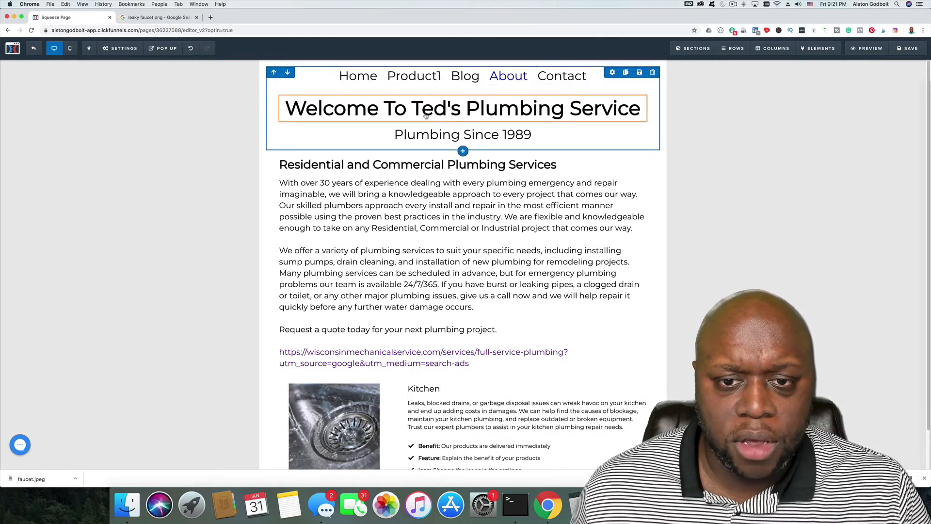
Turn the word "Home" in the header navigation into a hyperlink to the copied funnel URL ending in "/website".
double_click(357, 76)
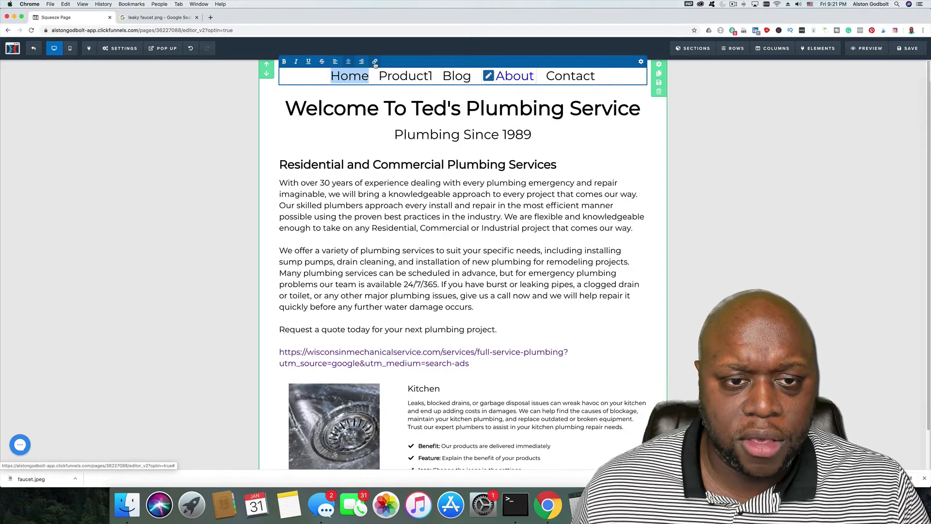
click(375, 62)
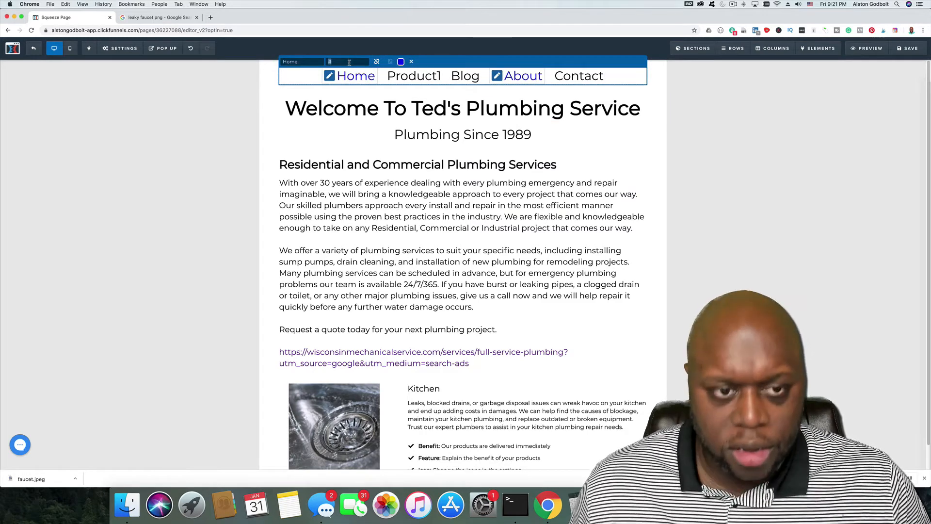
key(super+v)
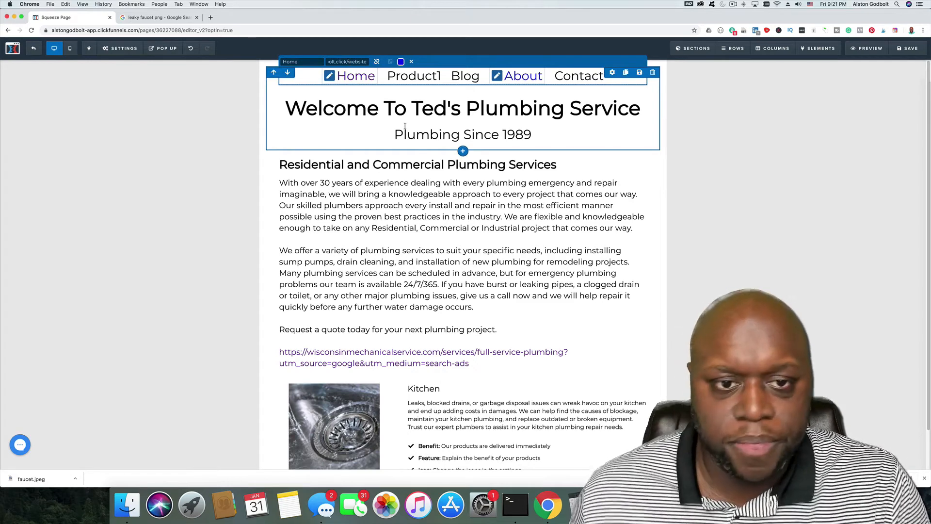
click(727, 170)
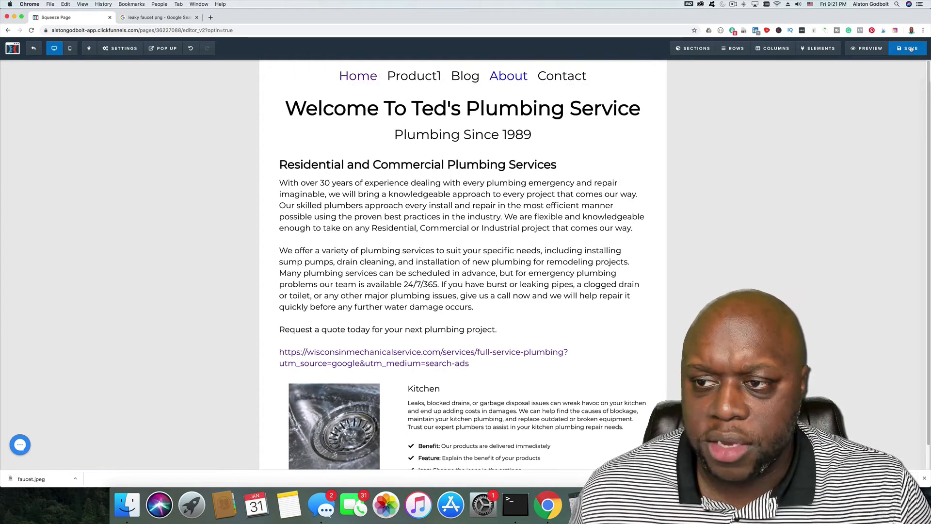
Save the About Us page and test the Home navigation link in its preview, closing the preview when done.
click(911, 49)
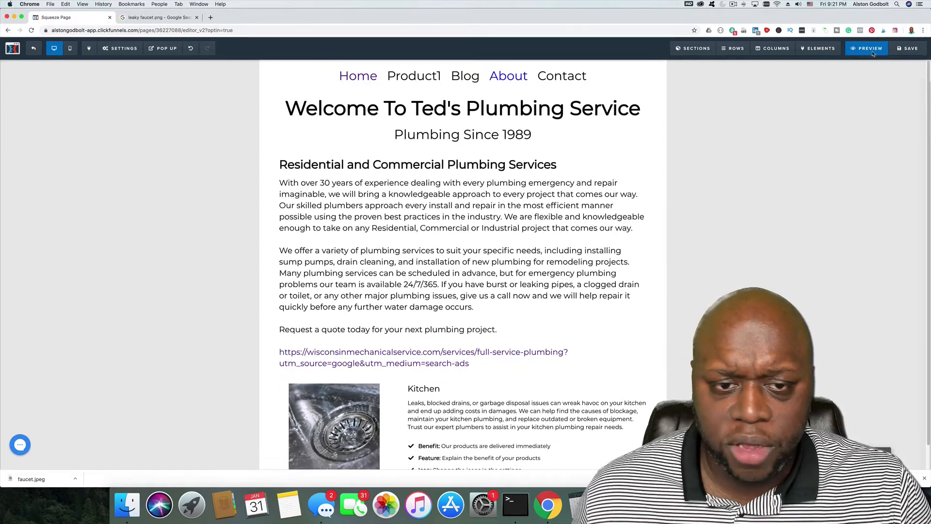
click(872, 52)
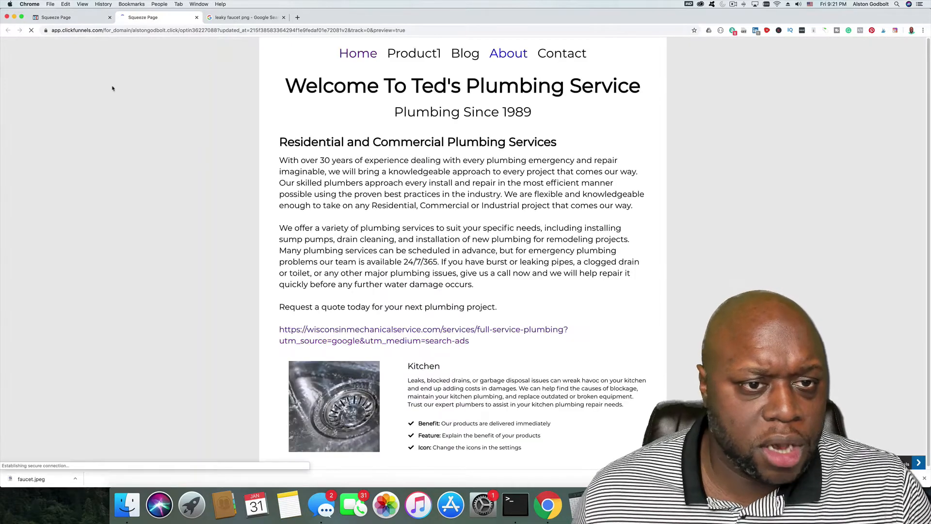
click(371, 58)
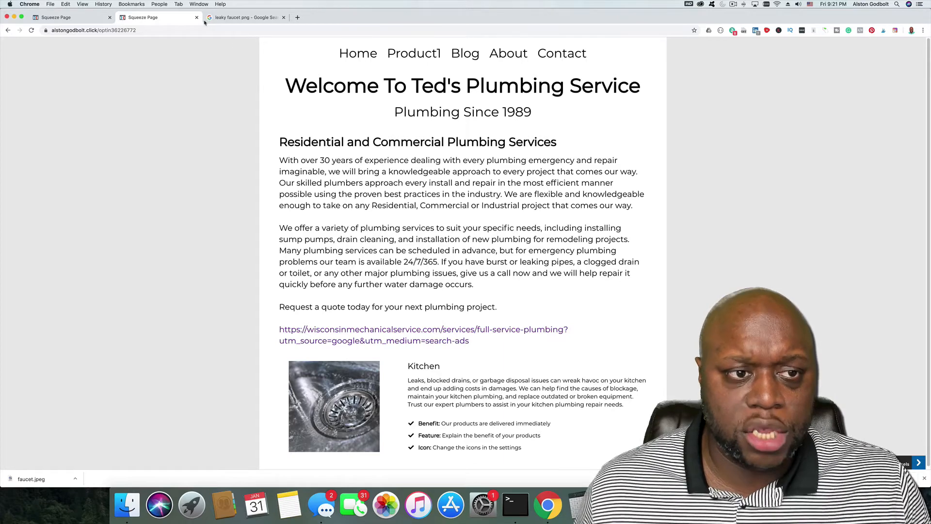
key(super+w)
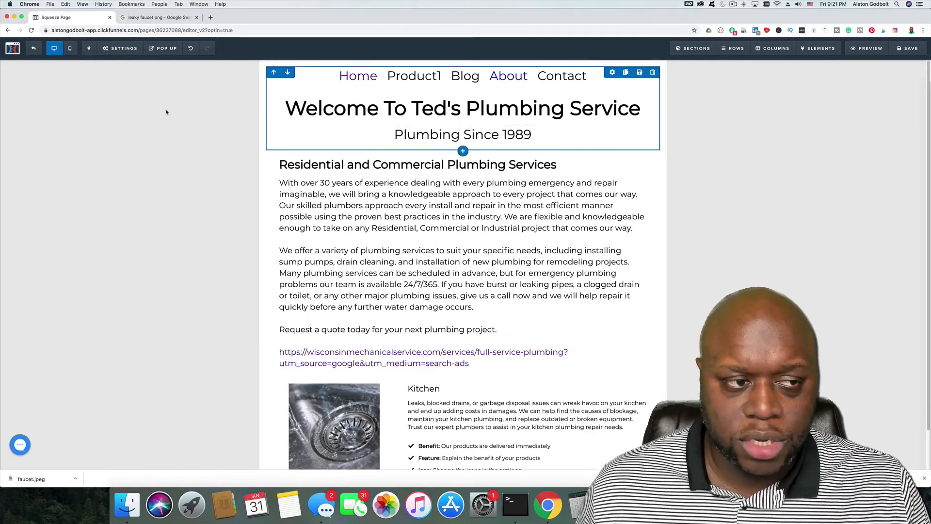
Reopen the About Us page in the page editor, replace its main heading with "About Us" and save the page.
click(34, 49)
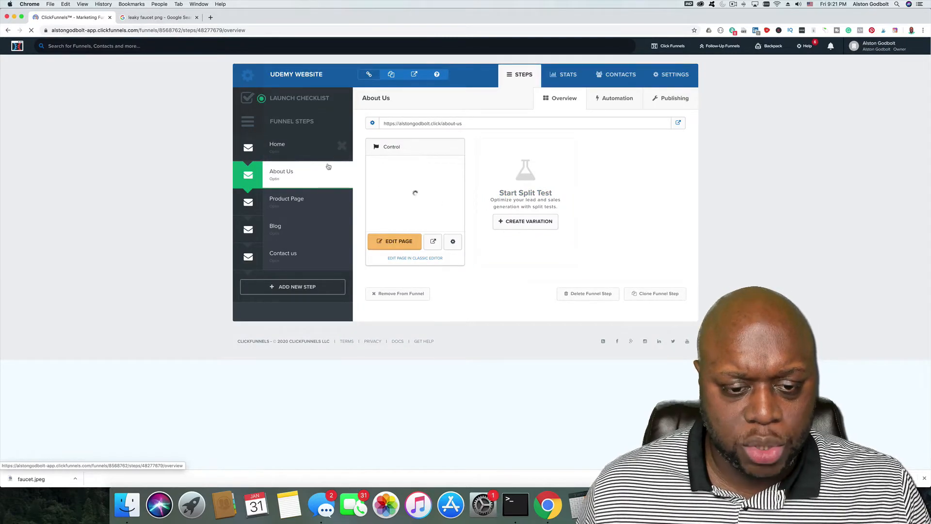
click(396, 243)
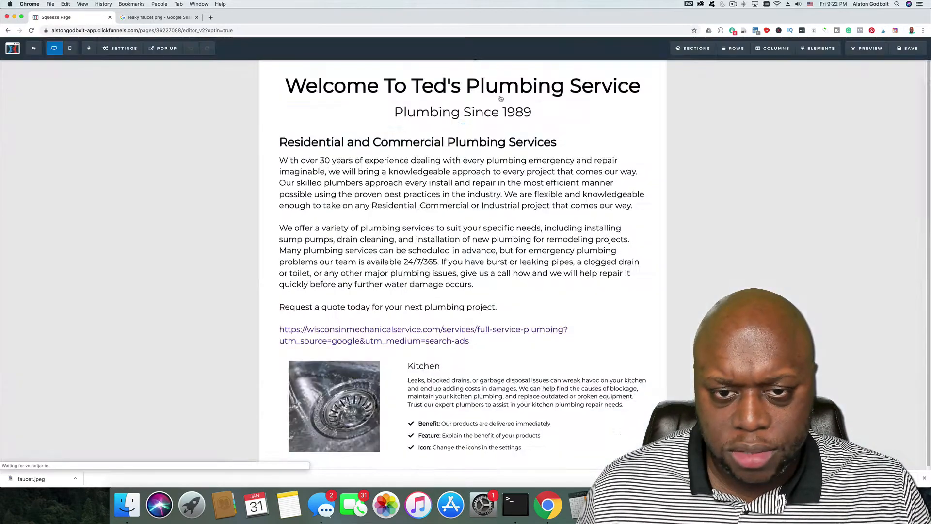
click(479, 108)
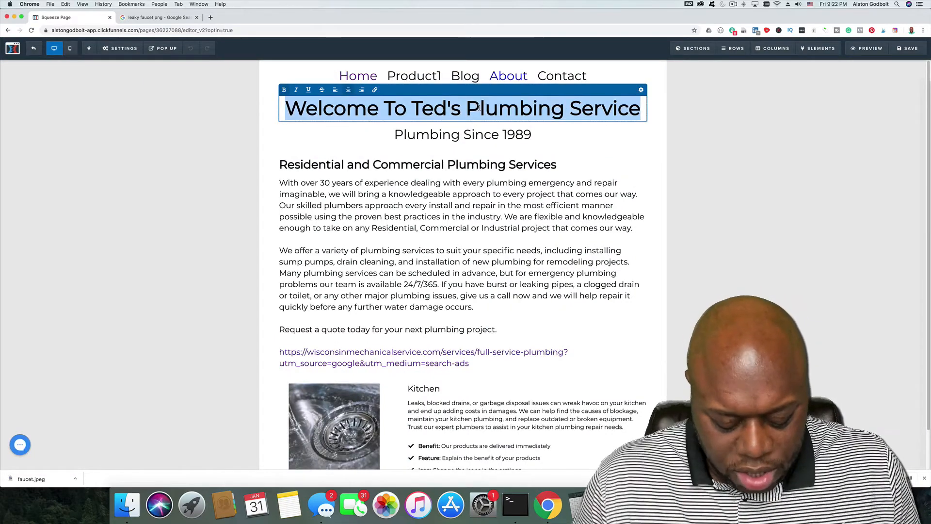
text(b)
key(BackSpace)
text(About Is)
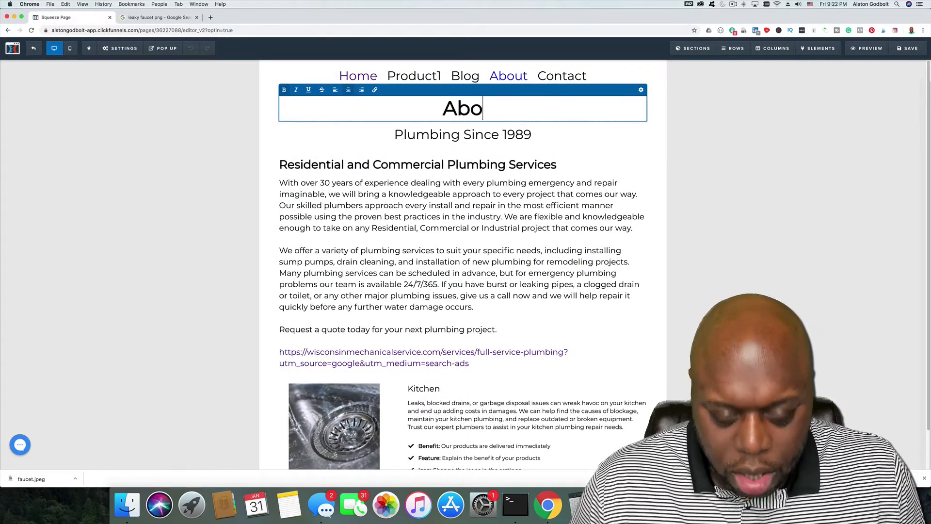
key(BackSpace)
key(BackSpace)
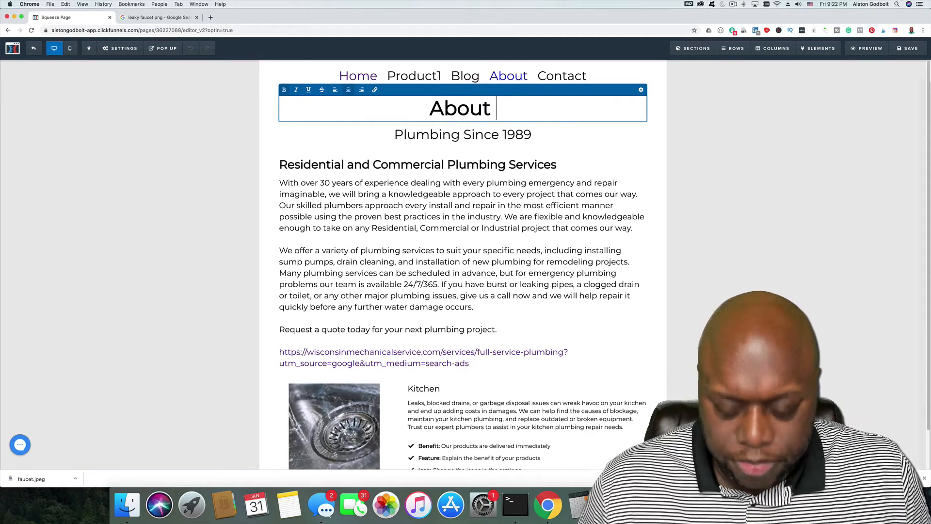
text(Us)
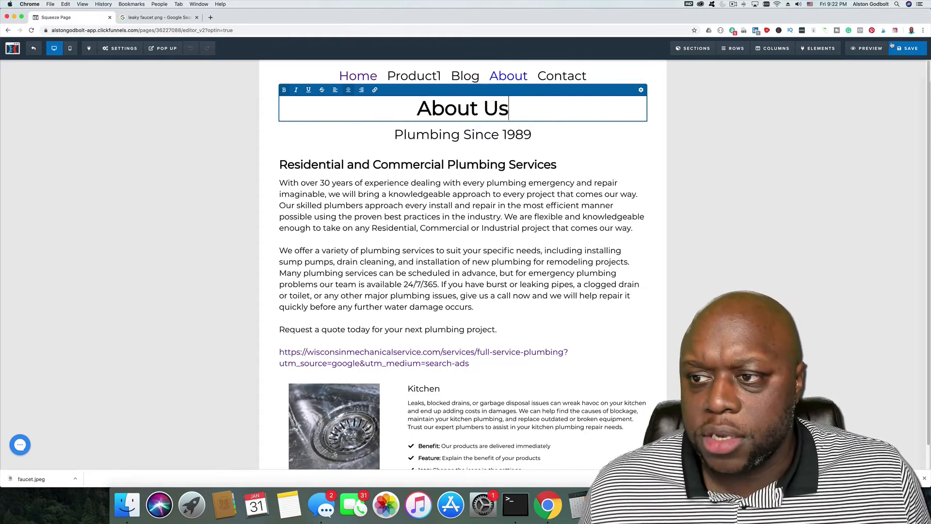
click(908, 51)
Return to the funnel steps and open the Product Page in the page editor.
click(12, 48)
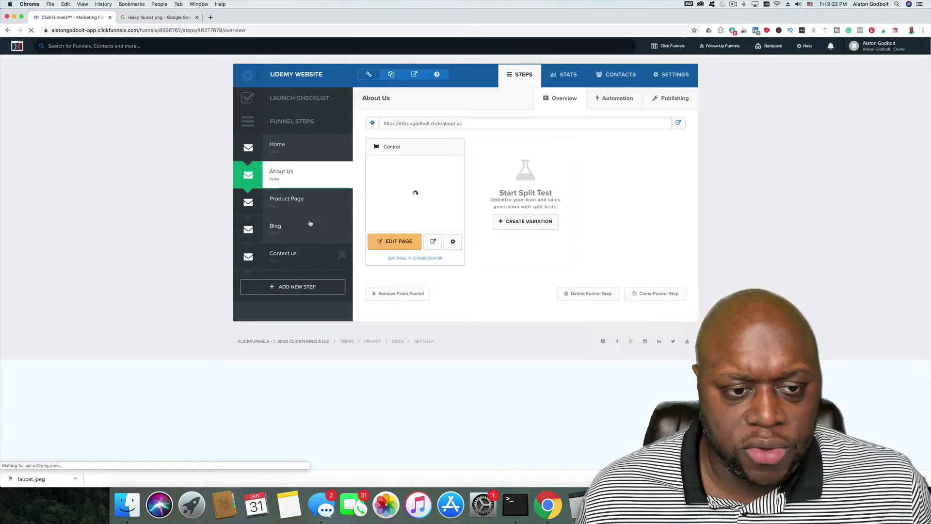
click(299, 237)
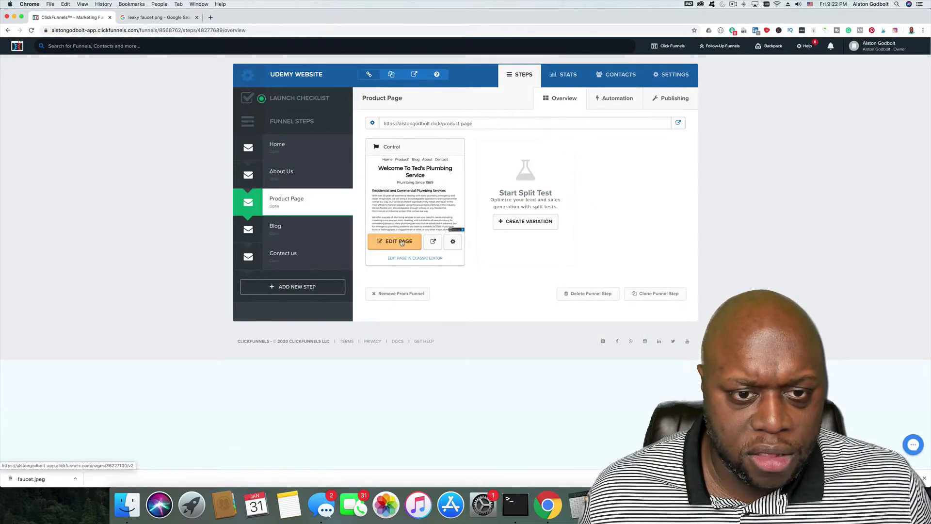
click(544, 100)
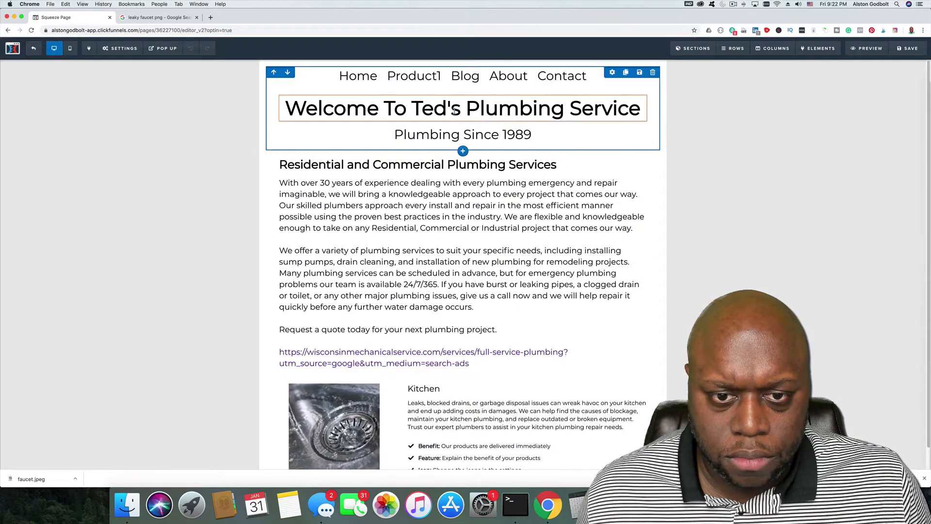
Replace the Product Page's main heading with "Our Products / Services" and save the page.
triple_click(454, 108)
text(Prod)
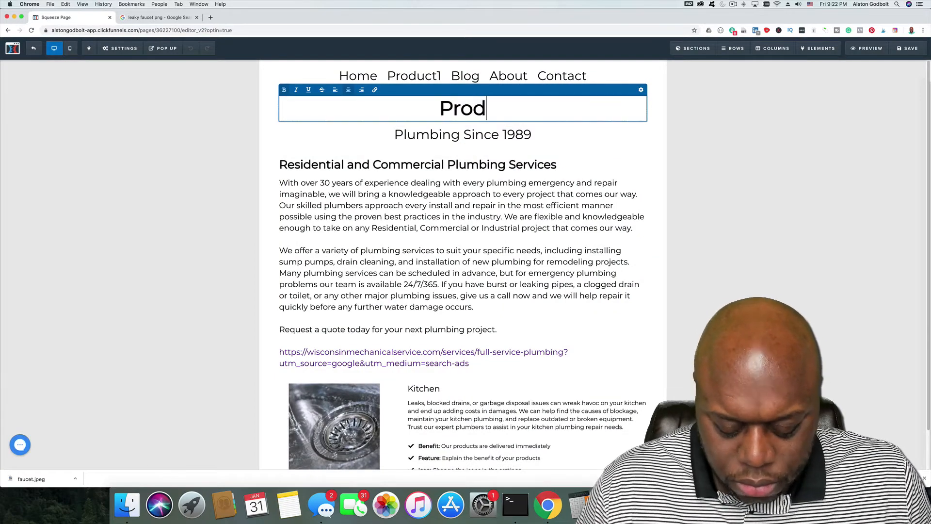
key(BackSpace)
key(BackSpace)
key(BackSpace)
key(BackSpace)
text(Ou)
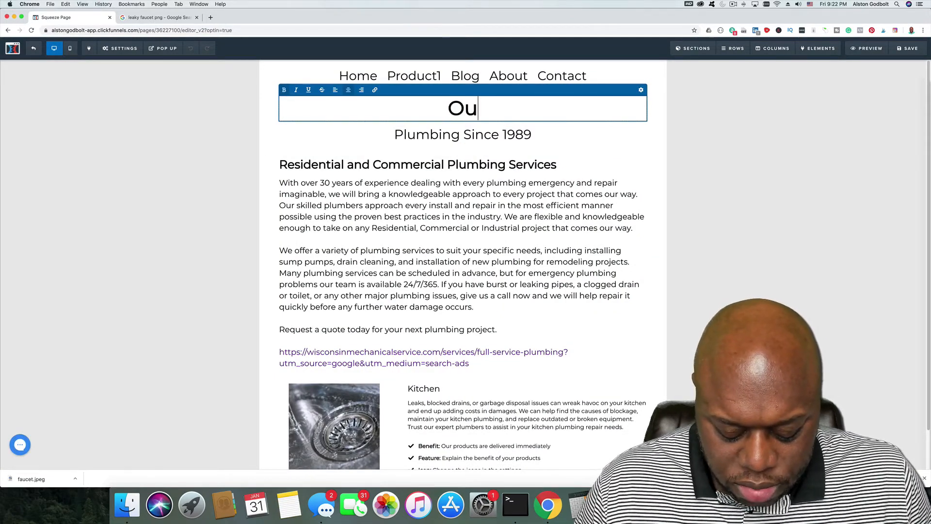
text(r Produc)
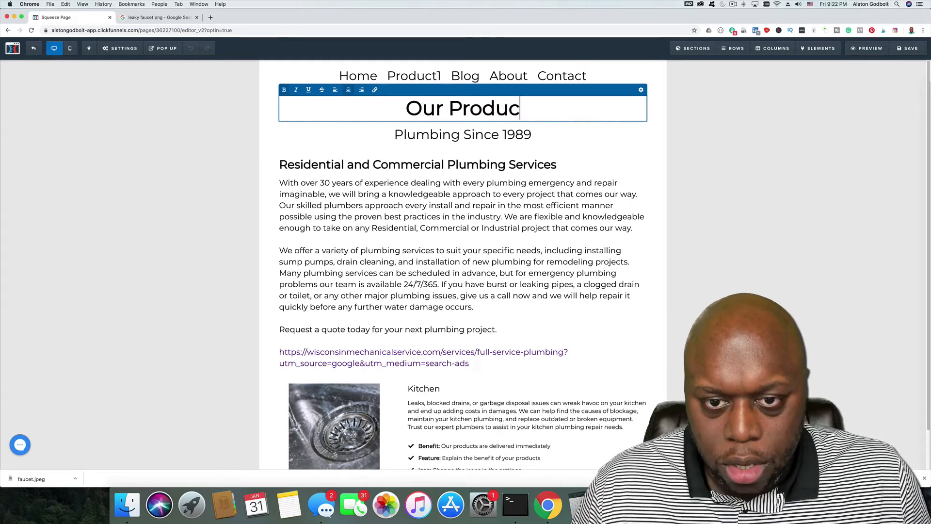
text(ts / S)
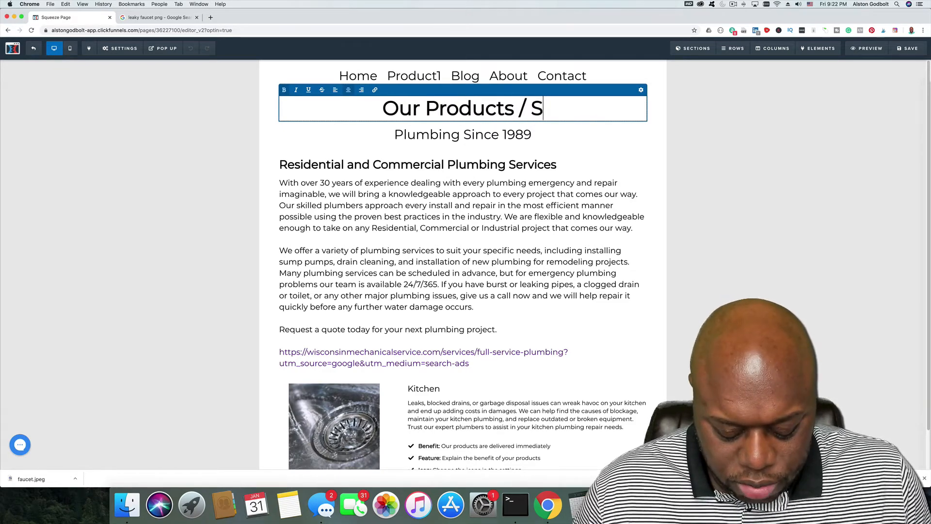
text(ervices)
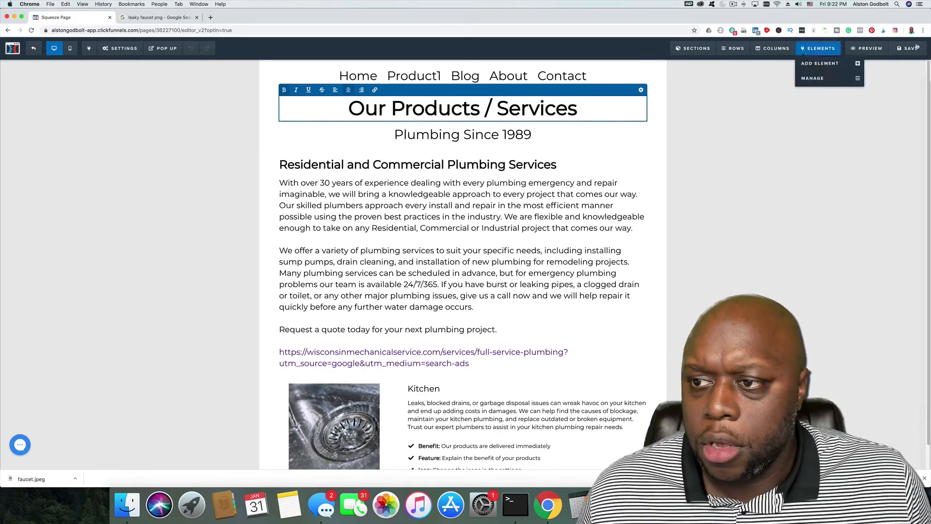
click(916, 54)
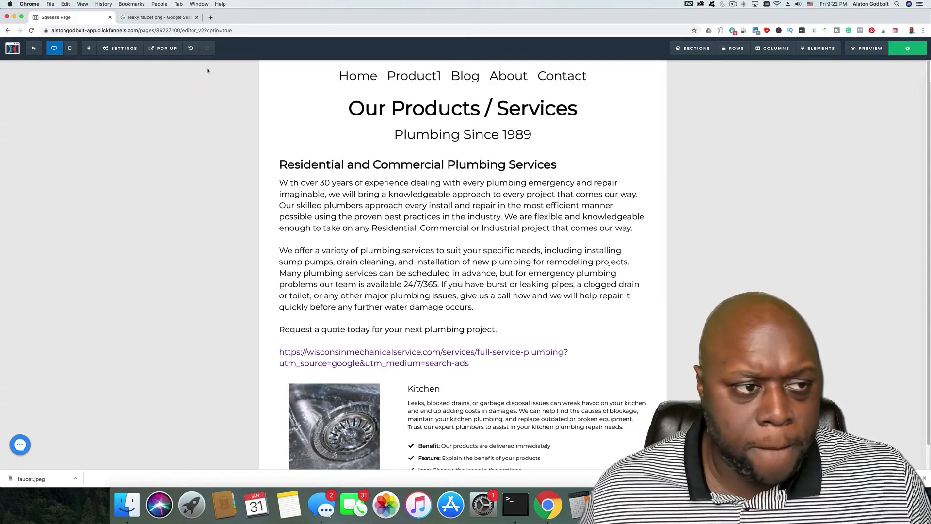
Return to the funnel steps and open the Blog page in the page editor.
click(33, 49)
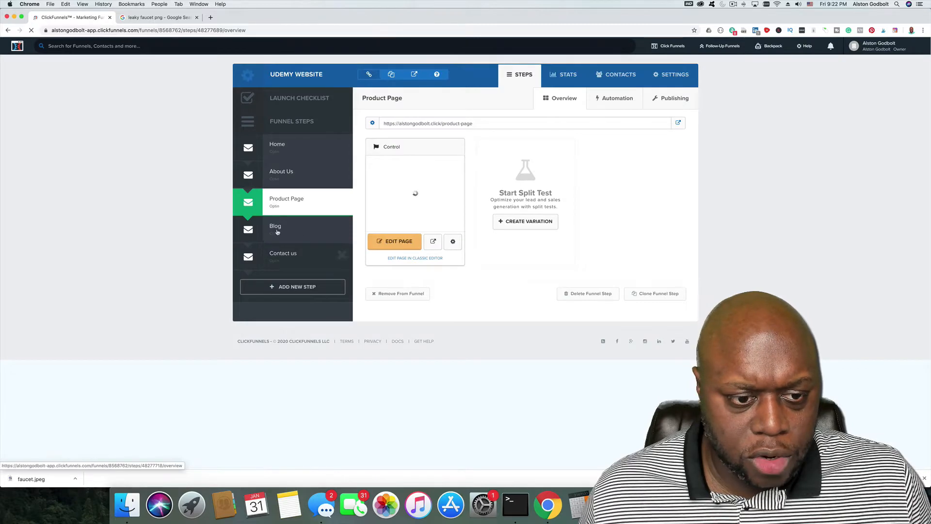
click(286, 232)
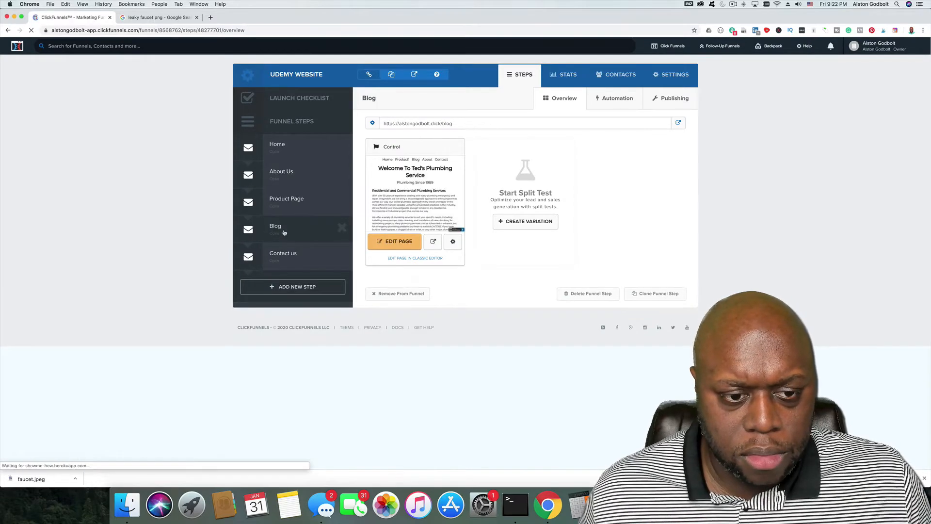
click(403, 243)
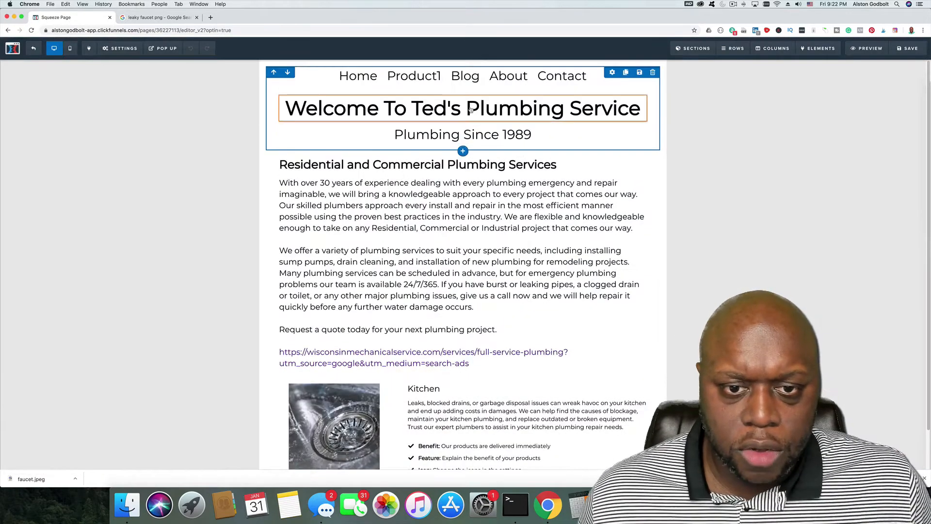
Replace the Blog page's main heading with "Get The Latest Info" and save the page.
click(470, 111)
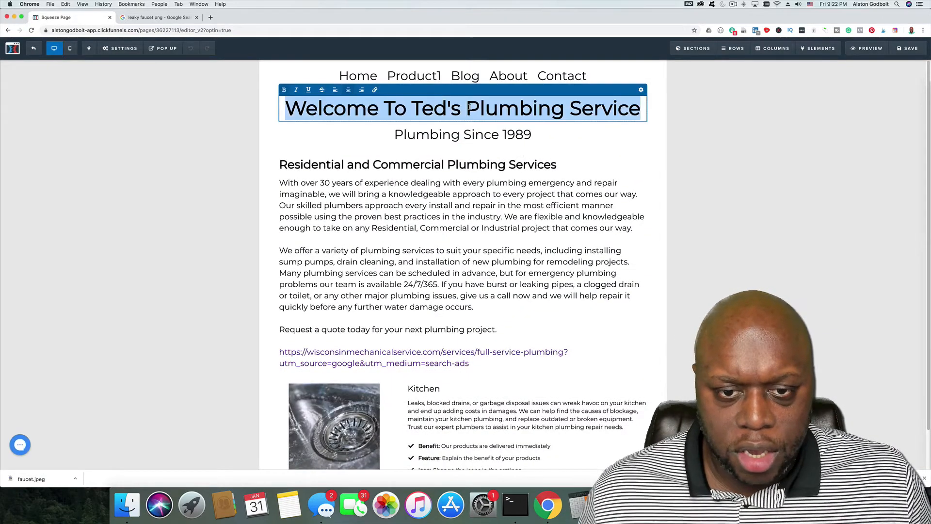
text(Get The )
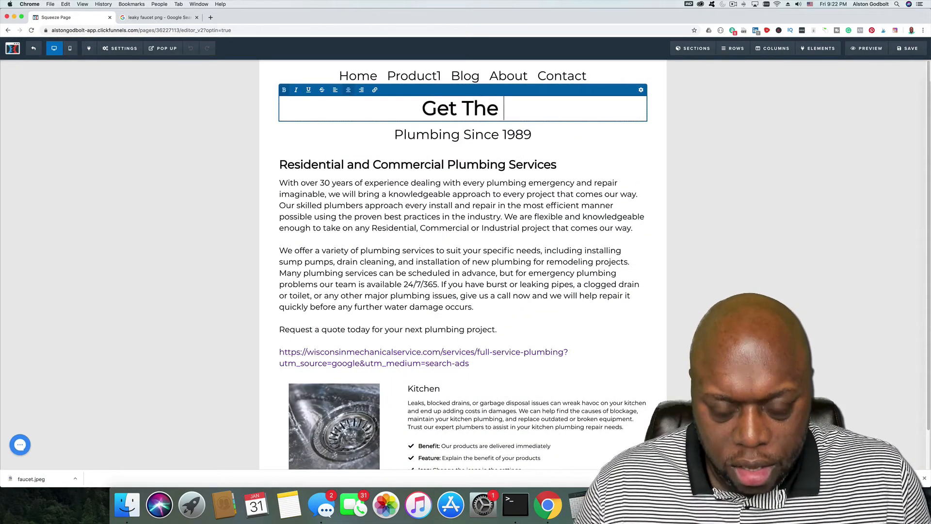
text(Latest )
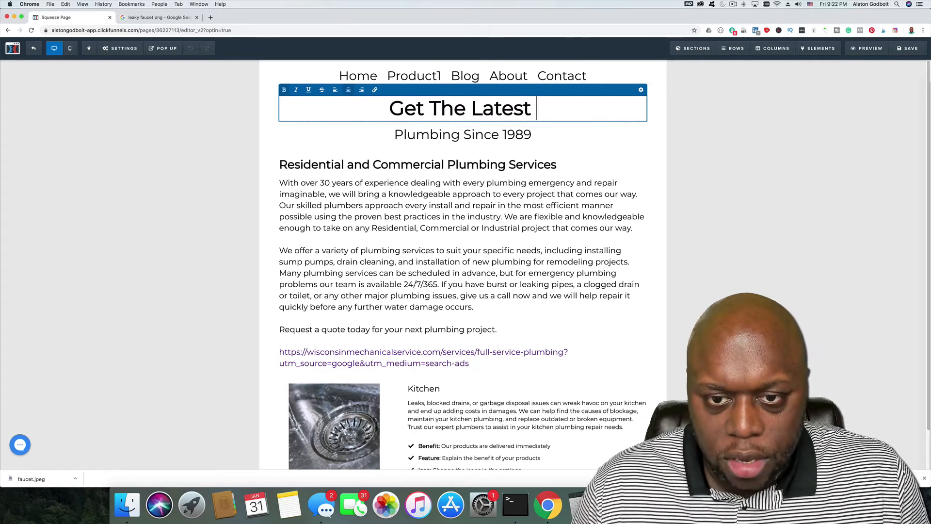
text(Income)
key(BackSpace)
key(BackSpace)
key(BackSpace)
key(BackSpace)
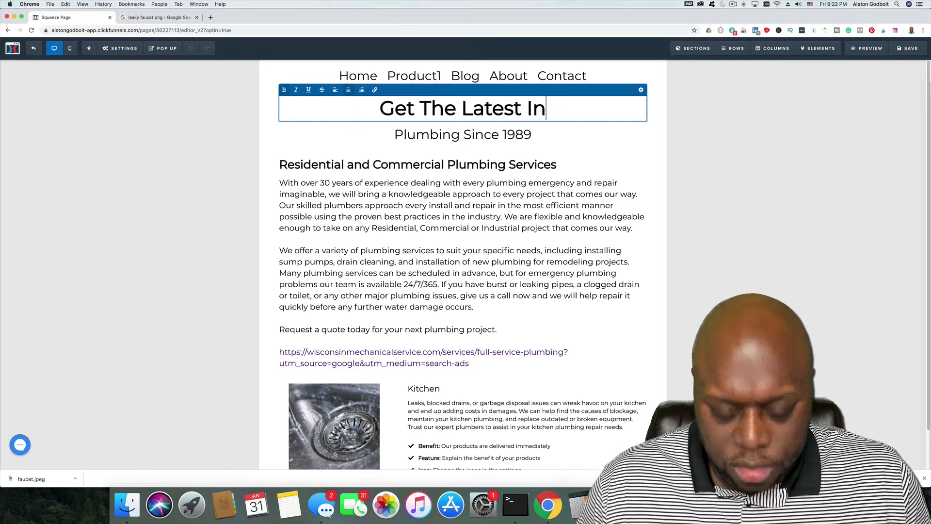
text(fo)
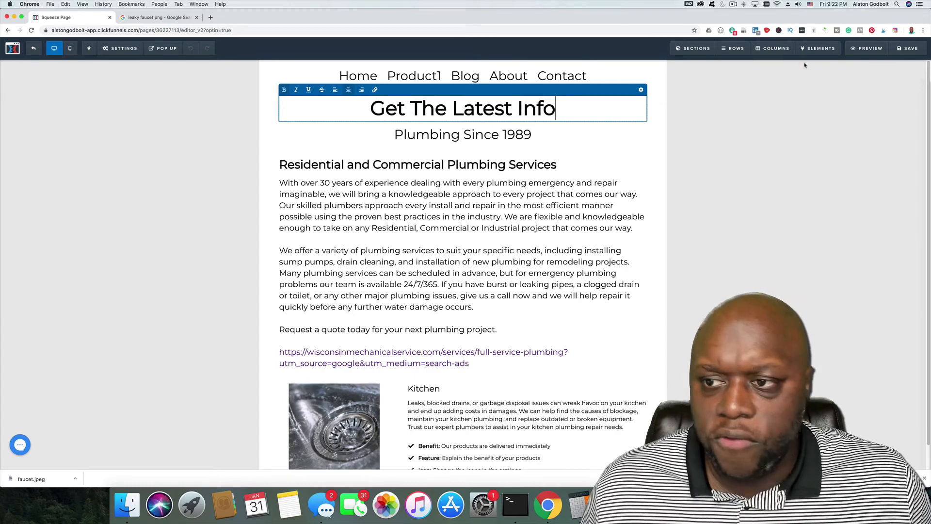
click(899, 51)
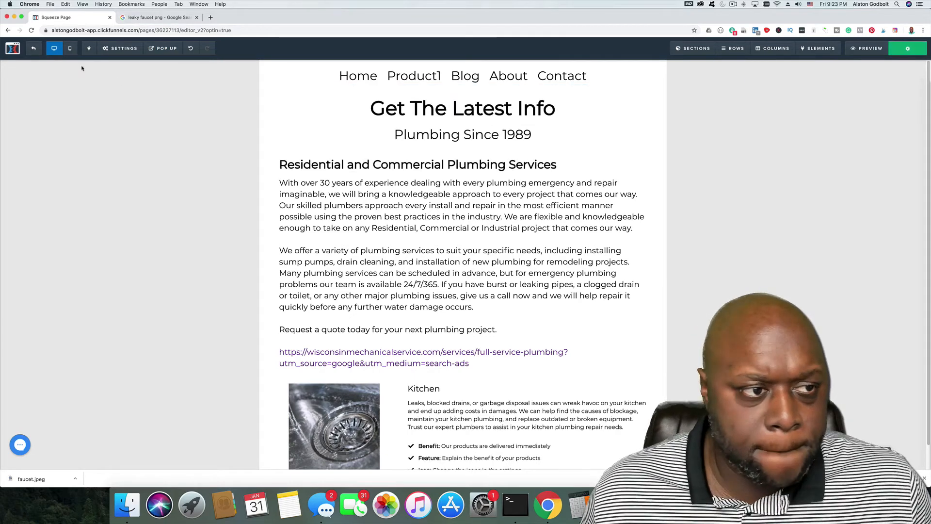
Return to the funnel steps and open the Contact us page in the page editor.
click(34, 48)
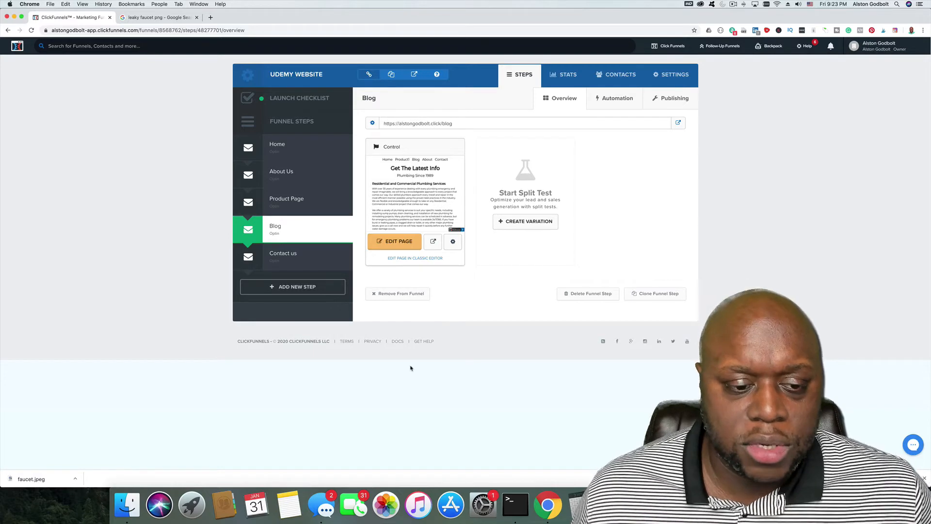
click(265, 255)
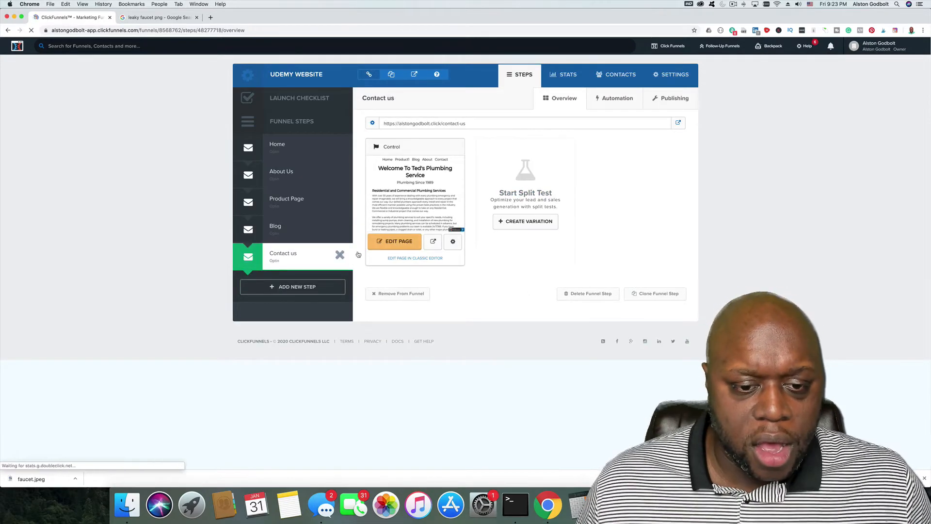
click(390, 241)
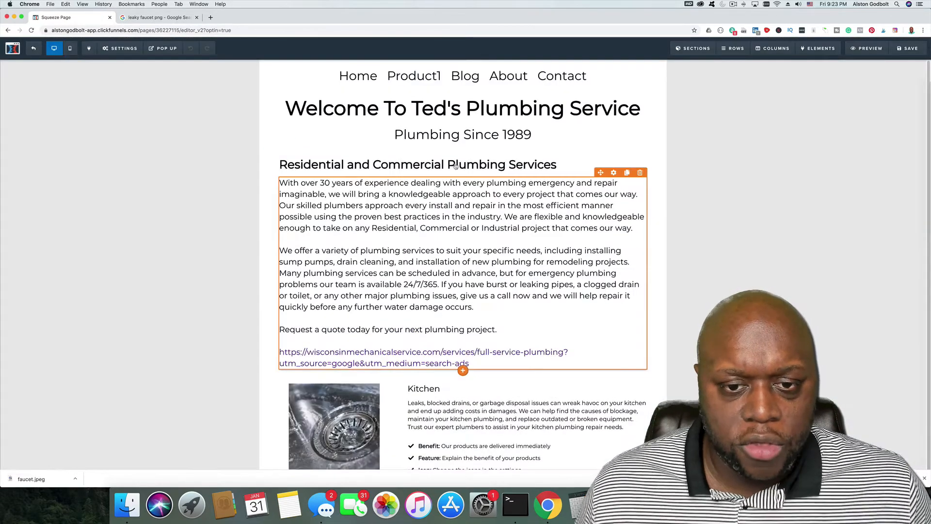
Replace the Contact us page's main heading with "Contact Us" and save the page.
click(466, 108)
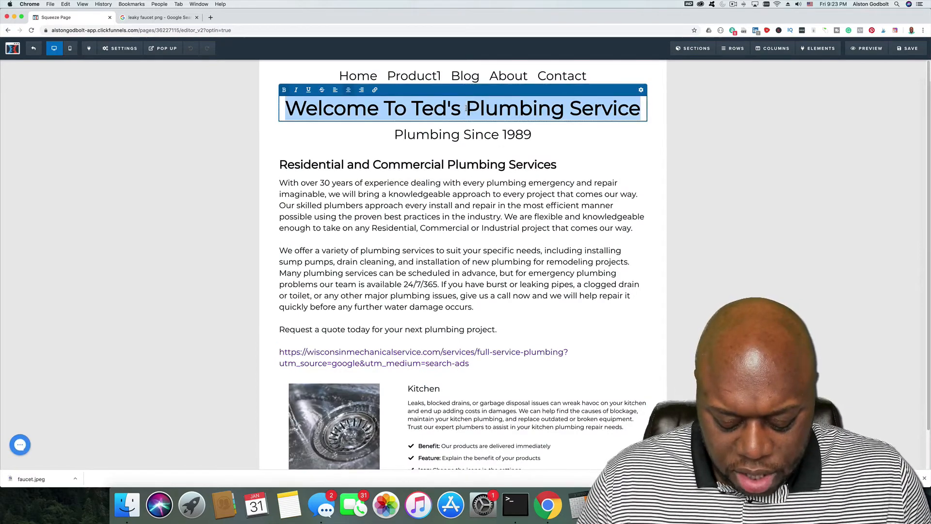
text(Contact )
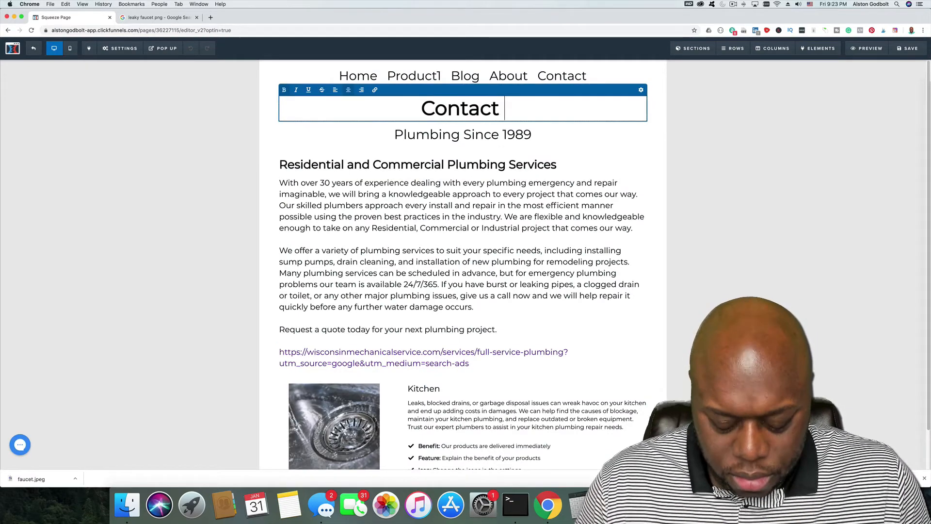
text(Us)
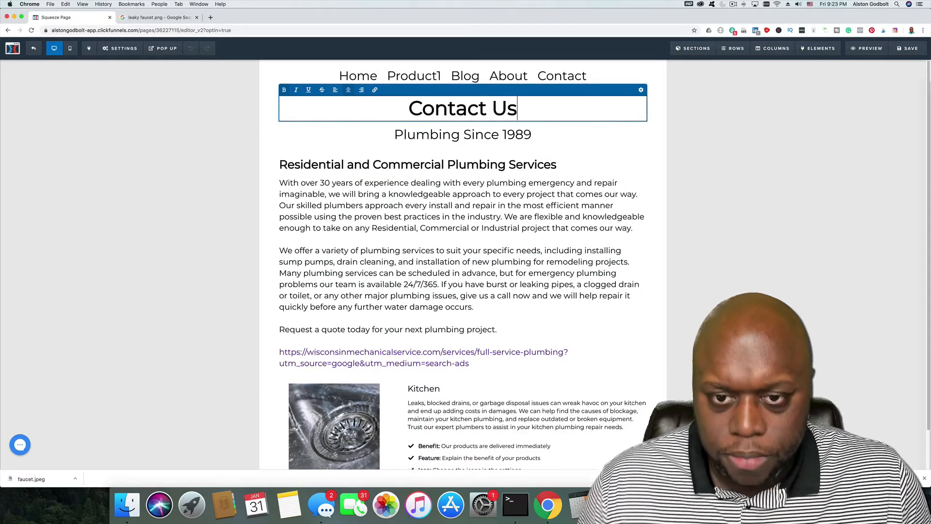
click(909, 49)
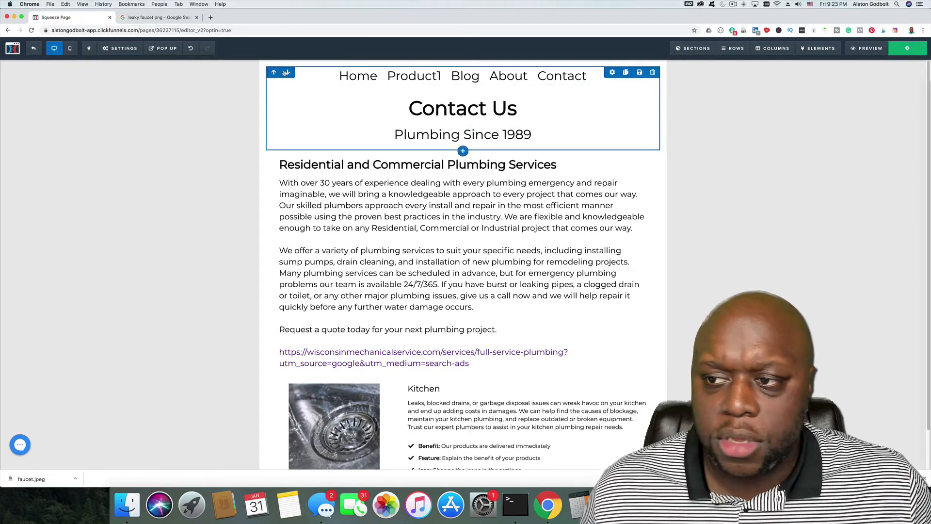
Return to the funnel steps and check the headings in the page thumbnails of the Blog, Product Page, About Us and Home steps.
click(33, 48)
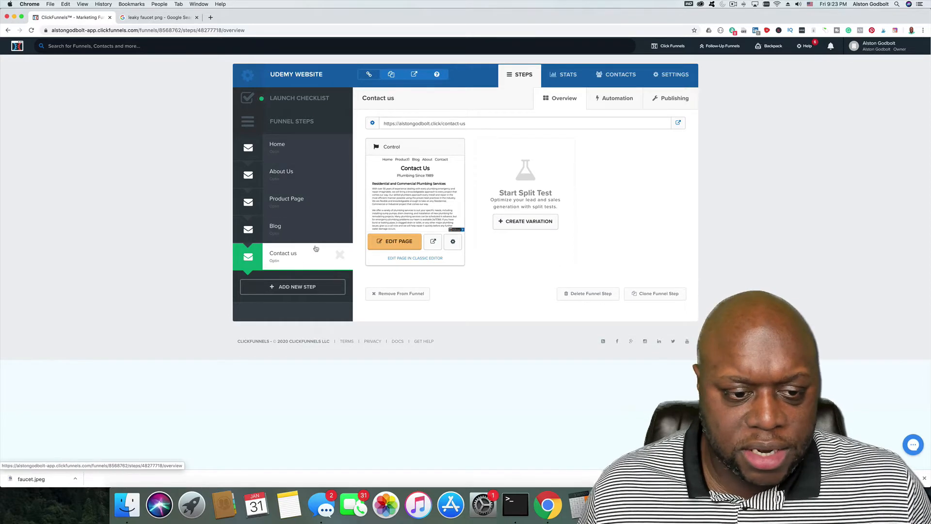
click(426, 166)
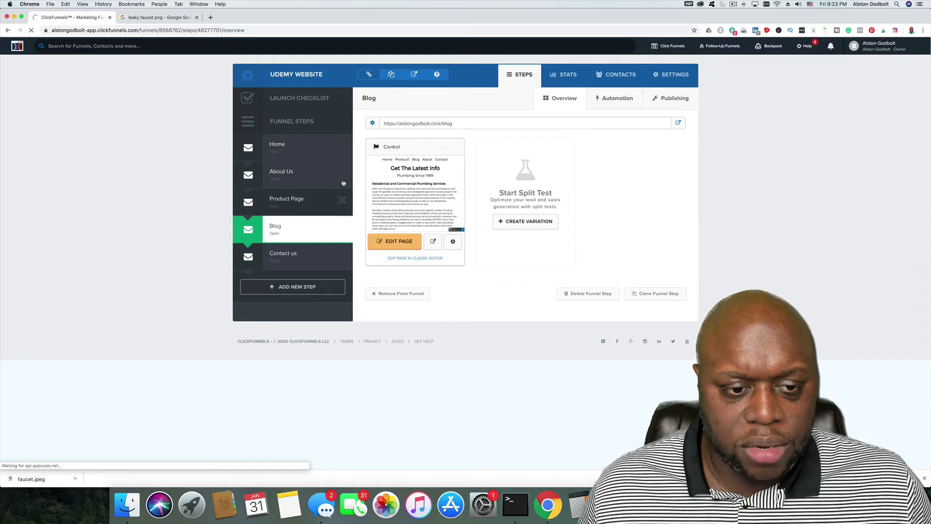
click(335, 200)
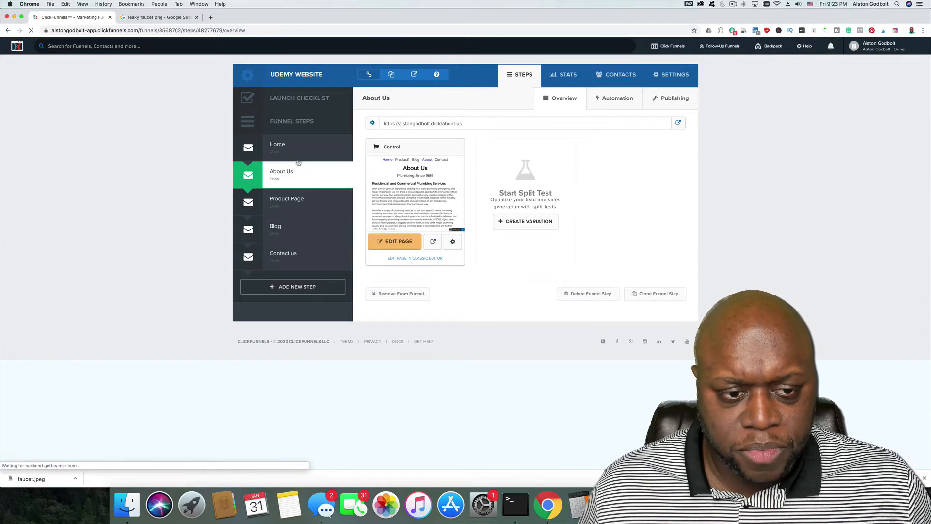
click(280, 145)
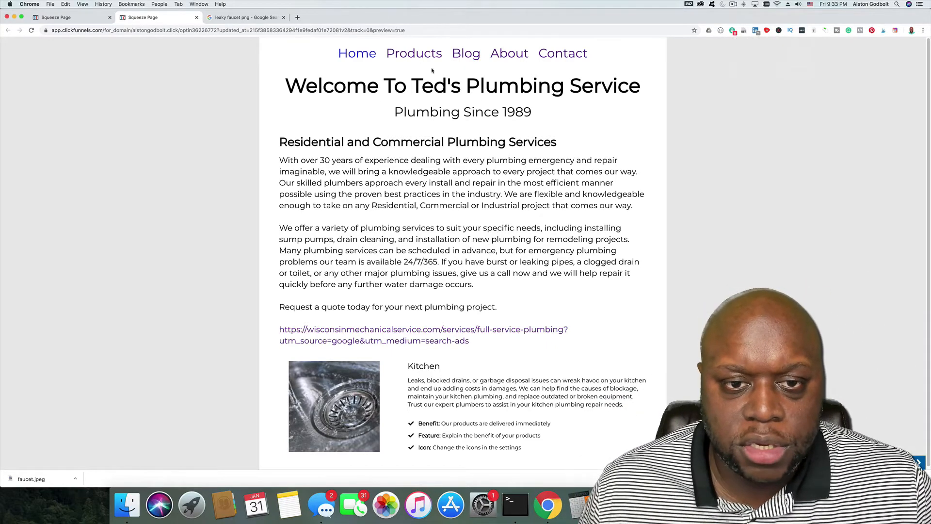
Test the Products, Blog, About and Contact navigation links in the Home page preview, checking each page's heading, and close the preview.
click(413, 54)
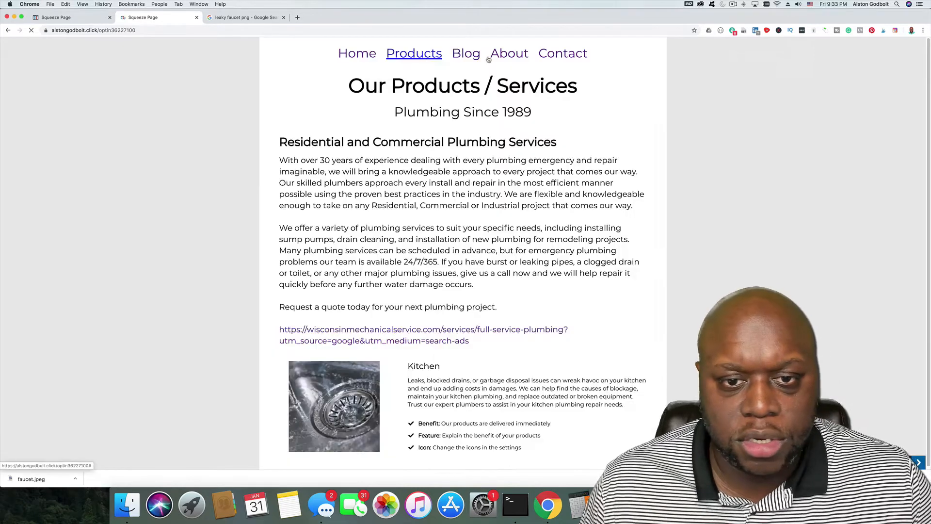
click(467, 55)
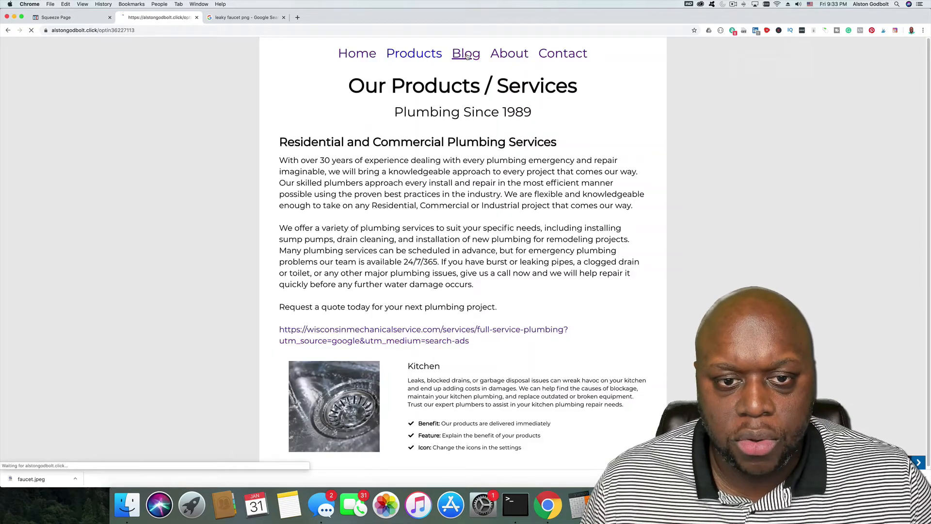
click(502, 56)
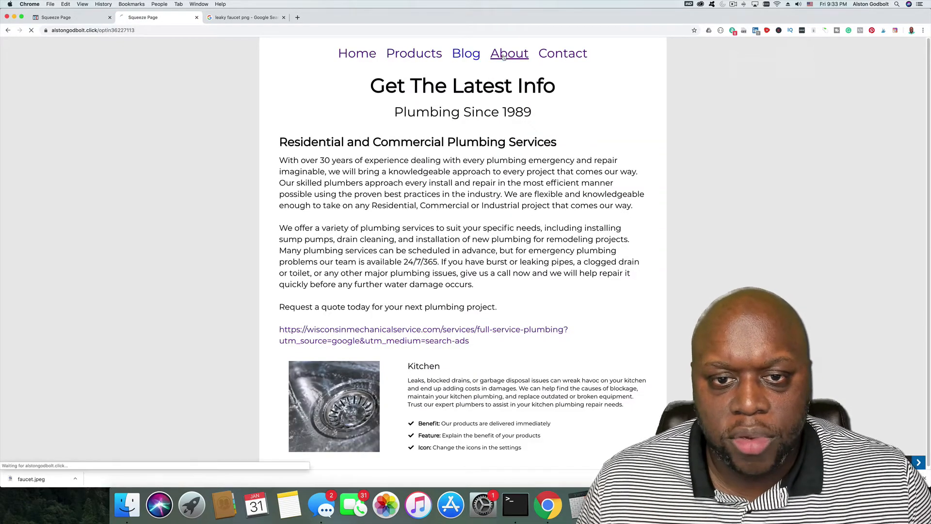
click(558, 59)
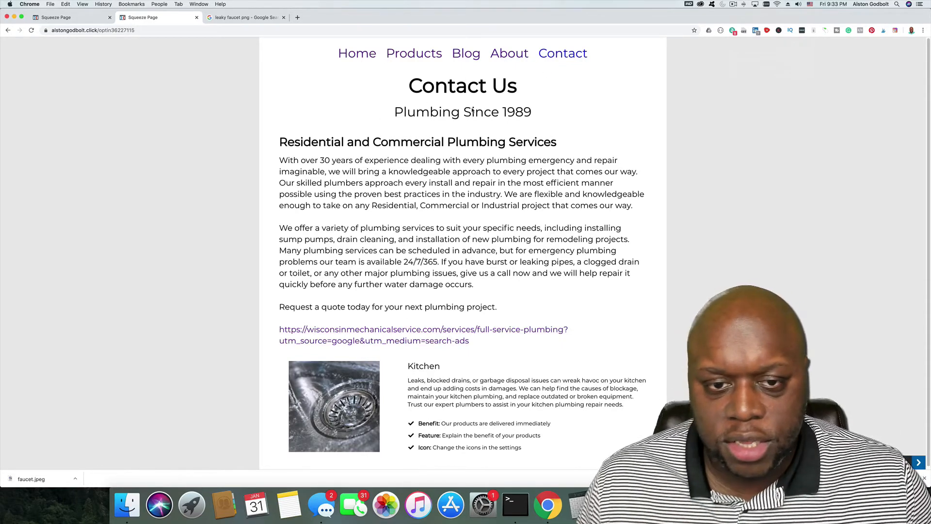
drag(409, 84, 519, 90)
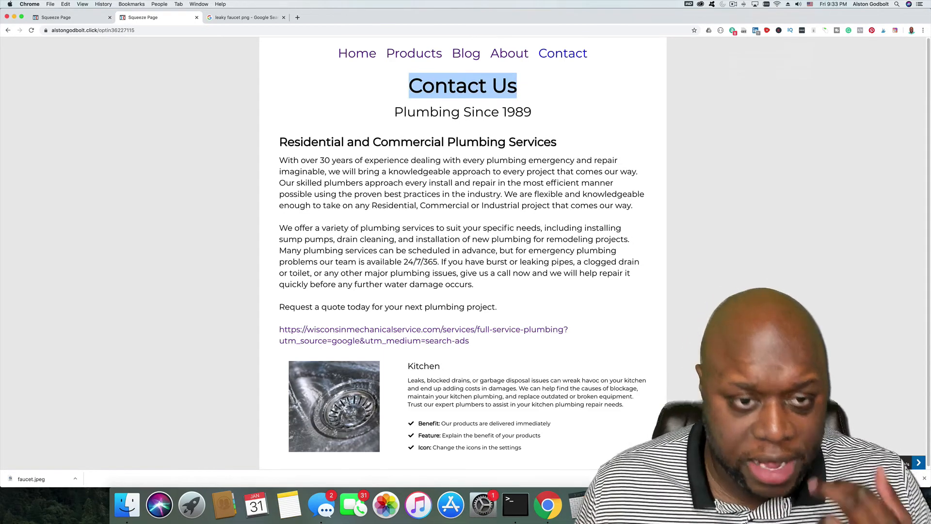
click(197, 18)
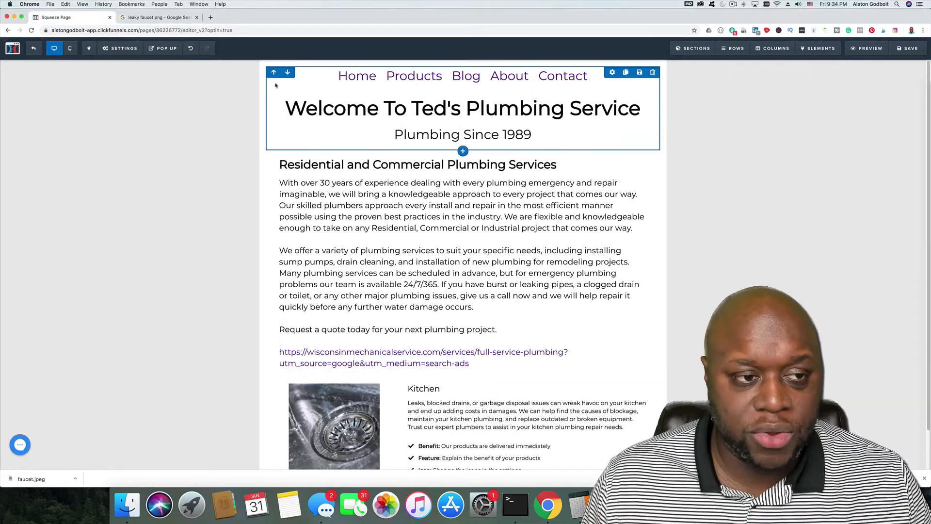
Set the Home page's SEO meta data title to "Home Page" and save the page.
click(128, 51)
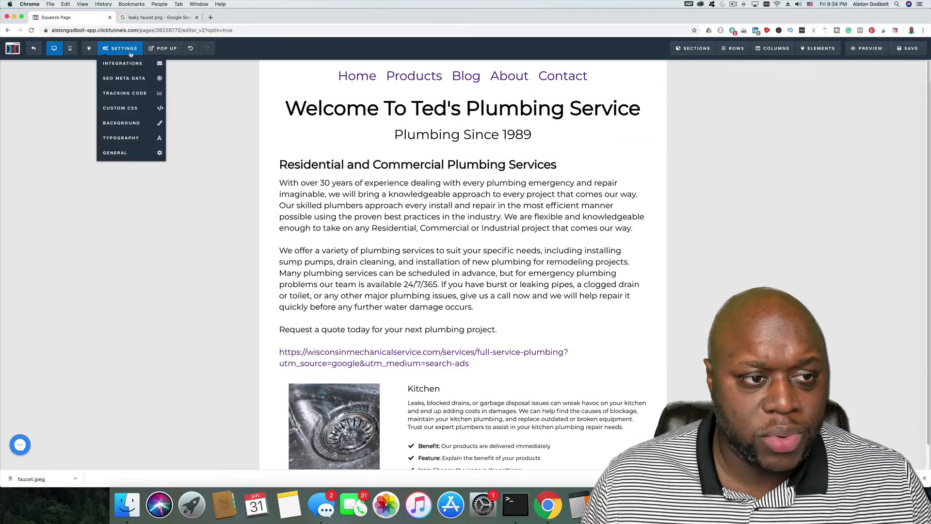
click(130, 79)
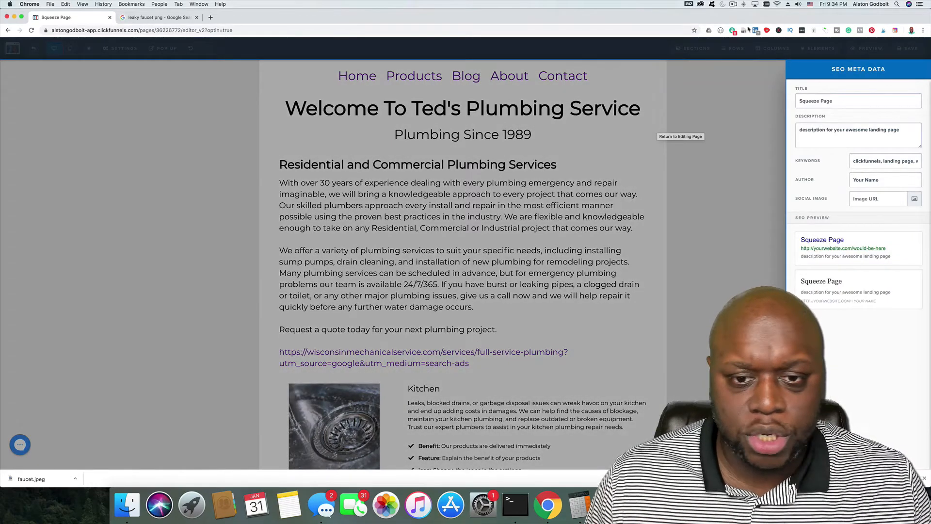
triple_click(841, 100)
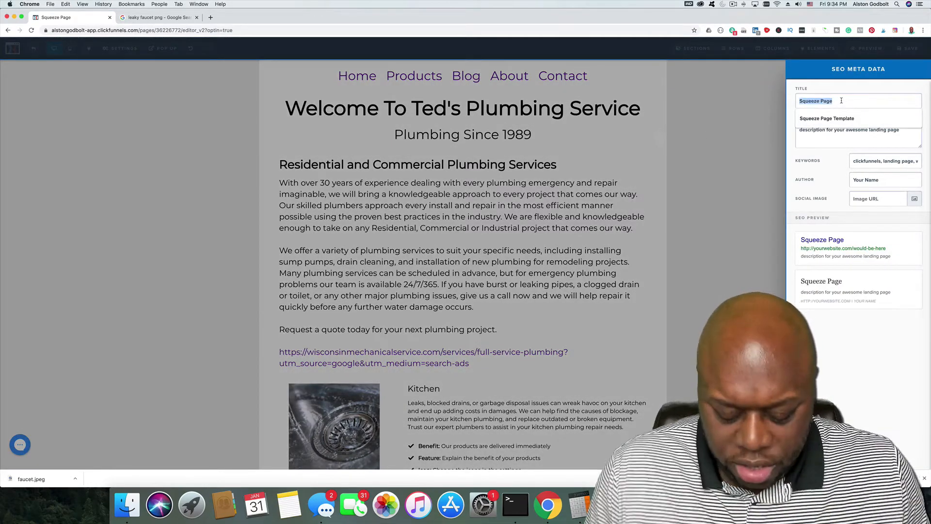
text(Hom)
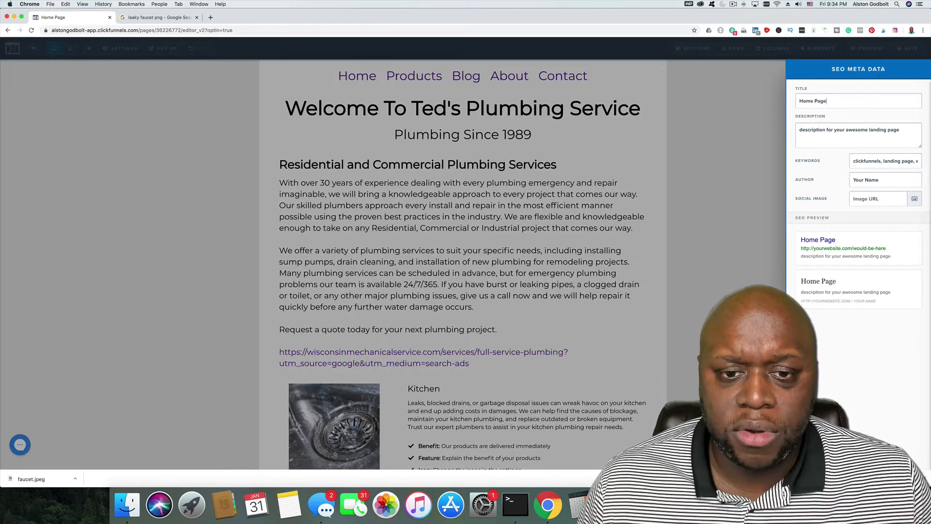
key(Escape)
key(super+s)
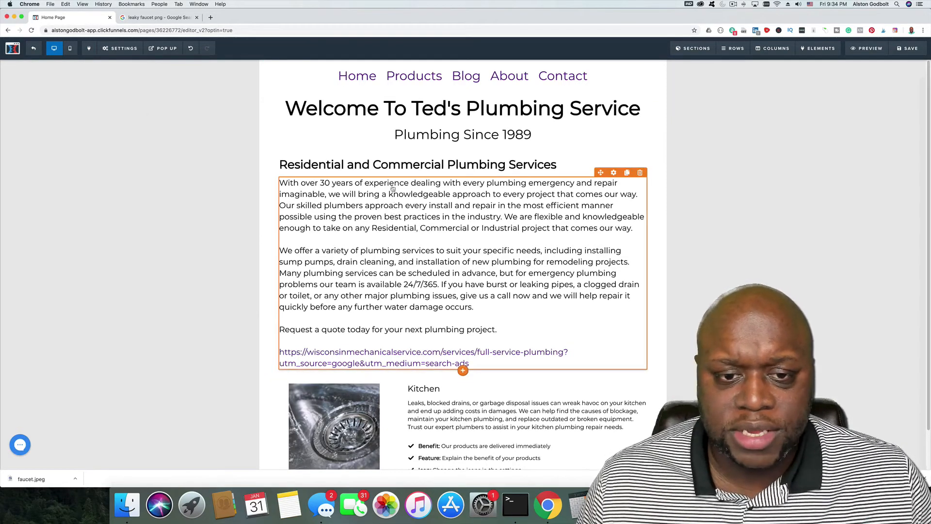
Return to the funnel steps and open the About Us page in the page editor.
click(43, 48)
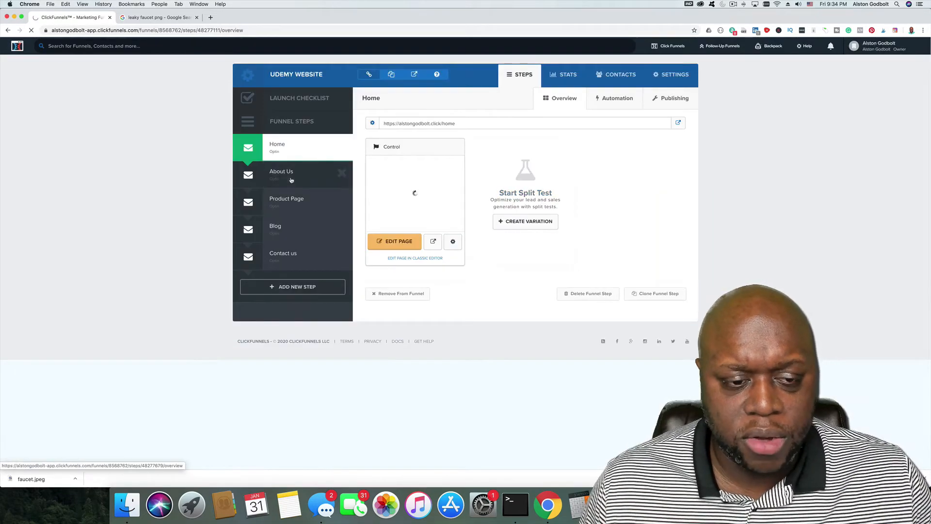
click(291, 180)
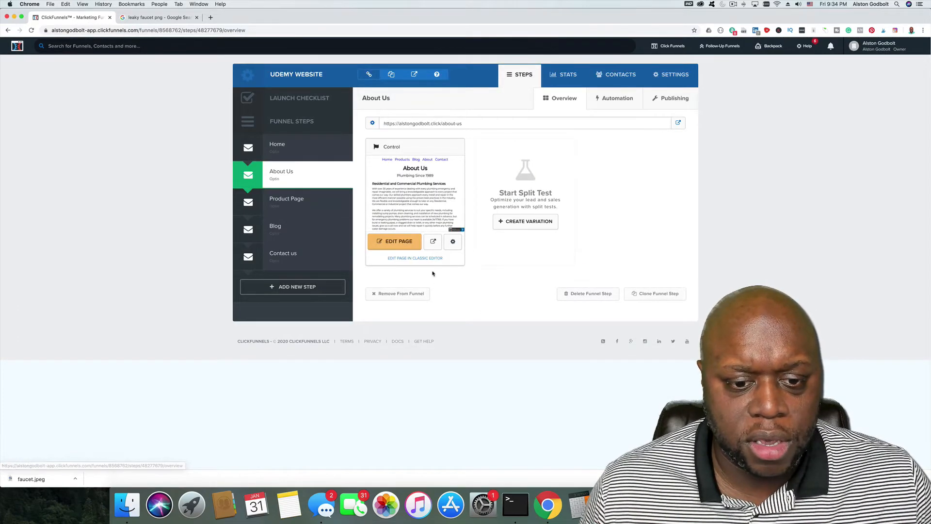
click(403, 245)
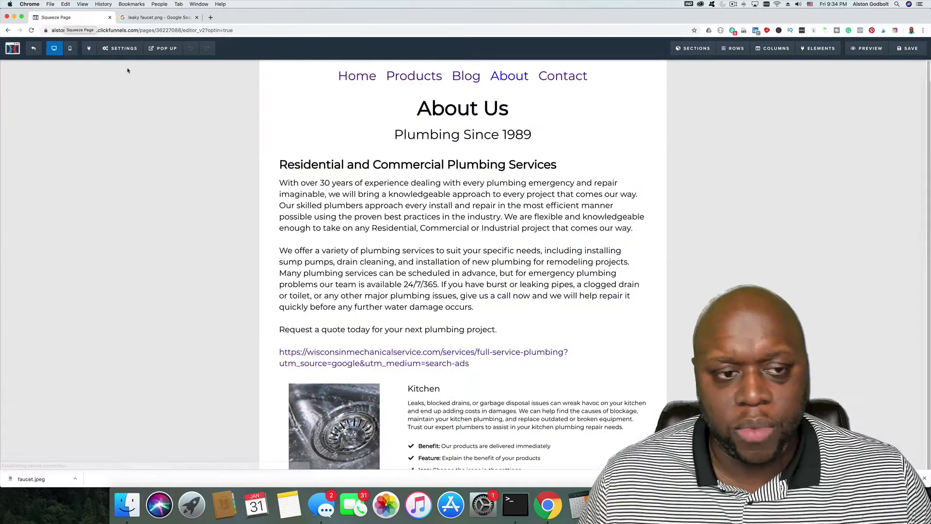
Set the About Us page's SEO meta data title to "About Page" and save the page.
mouse_move(130, 46)
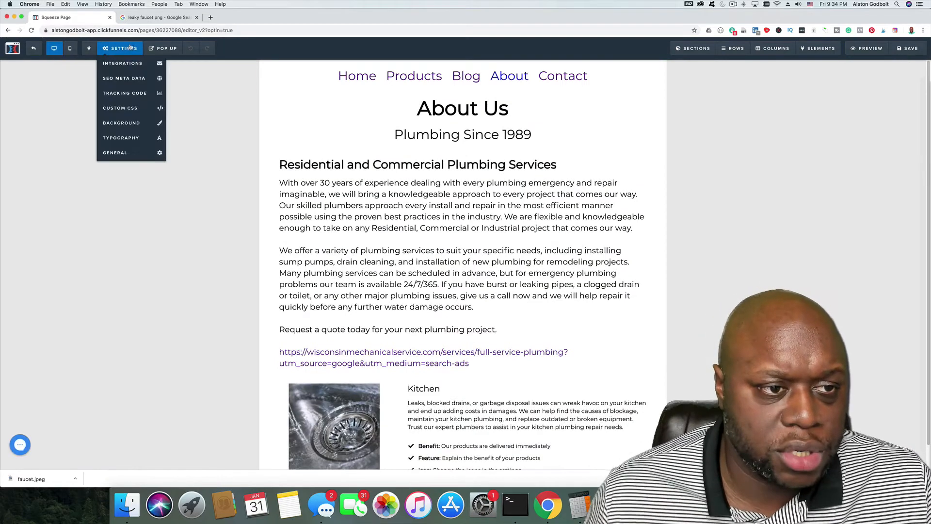
click(125, 78)
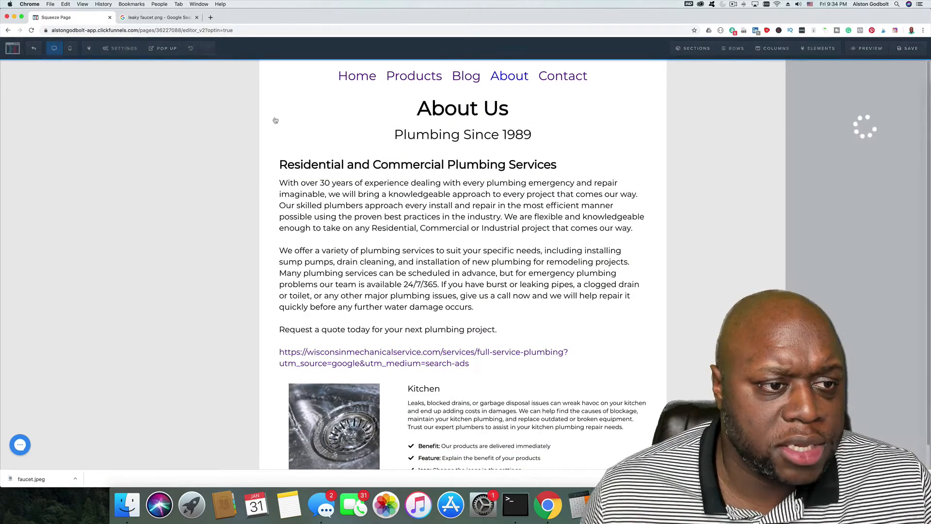
click(809, 104)
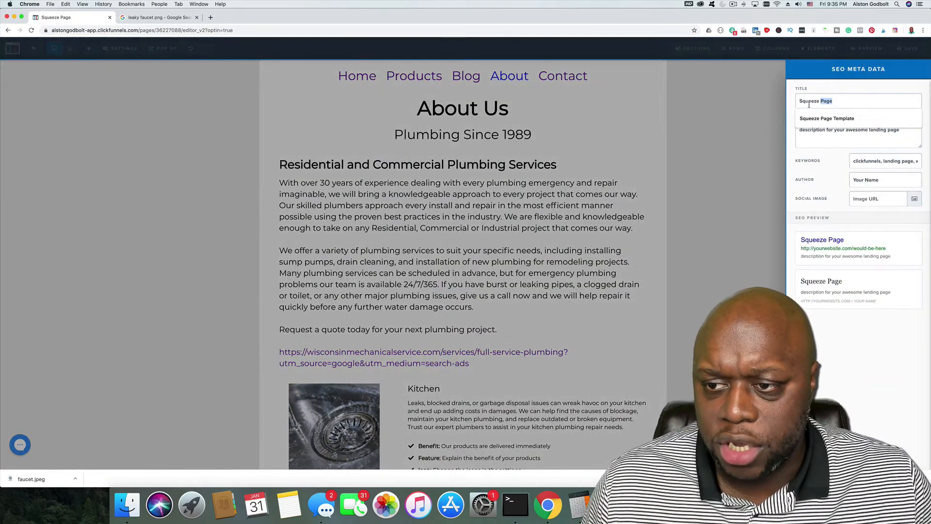
double_click(805, 101)
text(About)
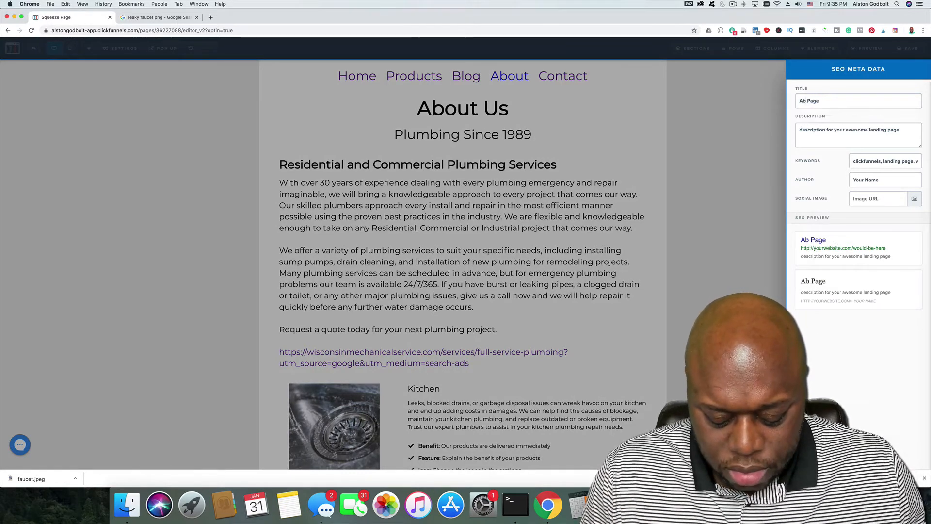
click(757, 113)
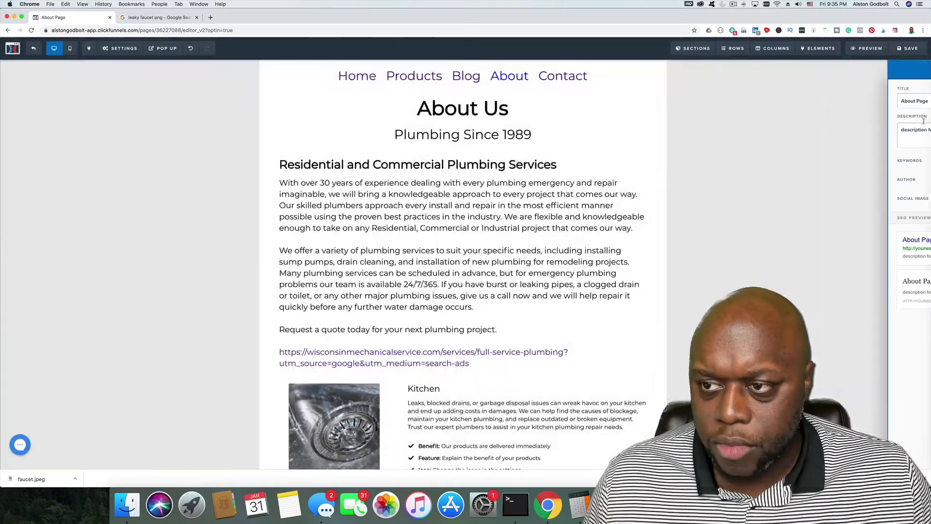
click(918, 53)
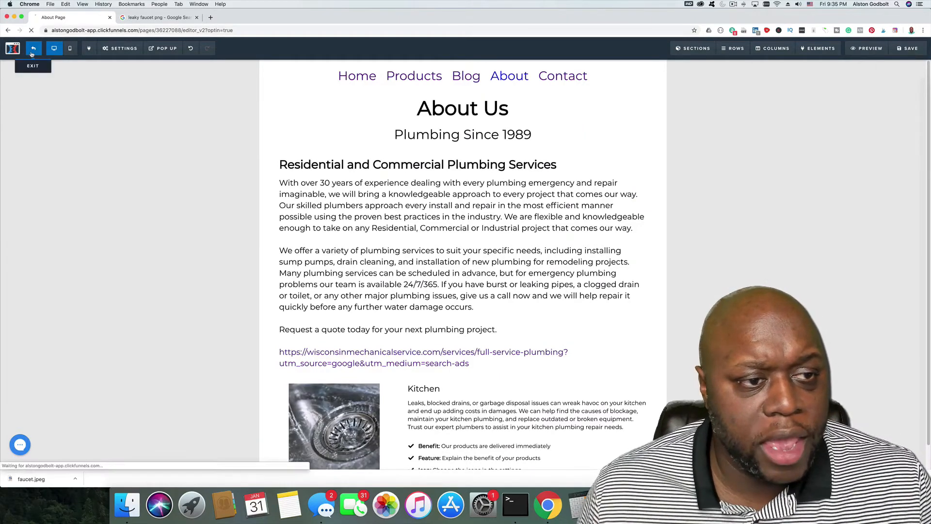
Return to the funnel steps and open the Blog page in the page editor.
click(13, 48)
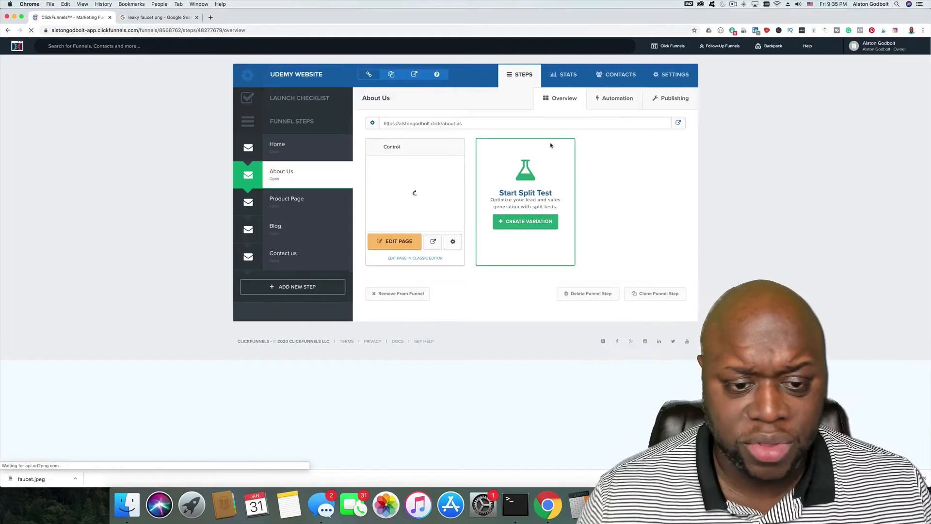
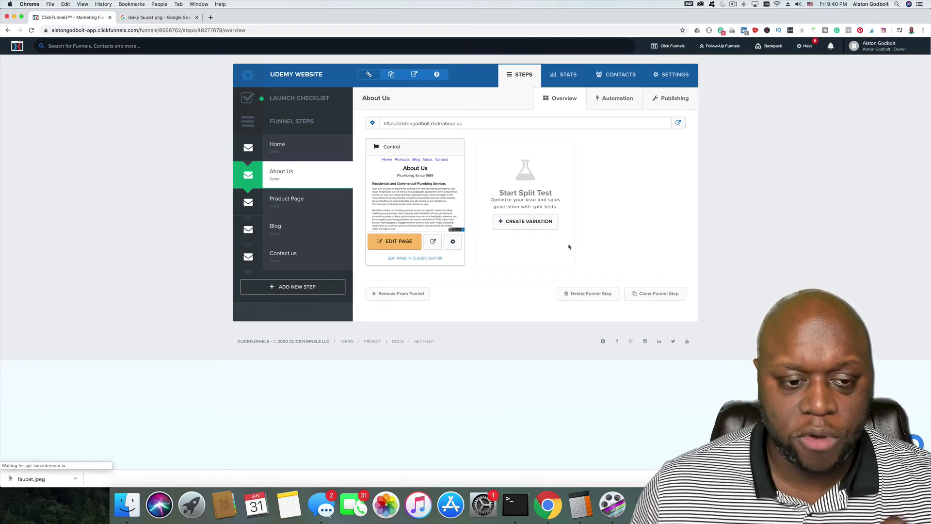
click(284, 227)
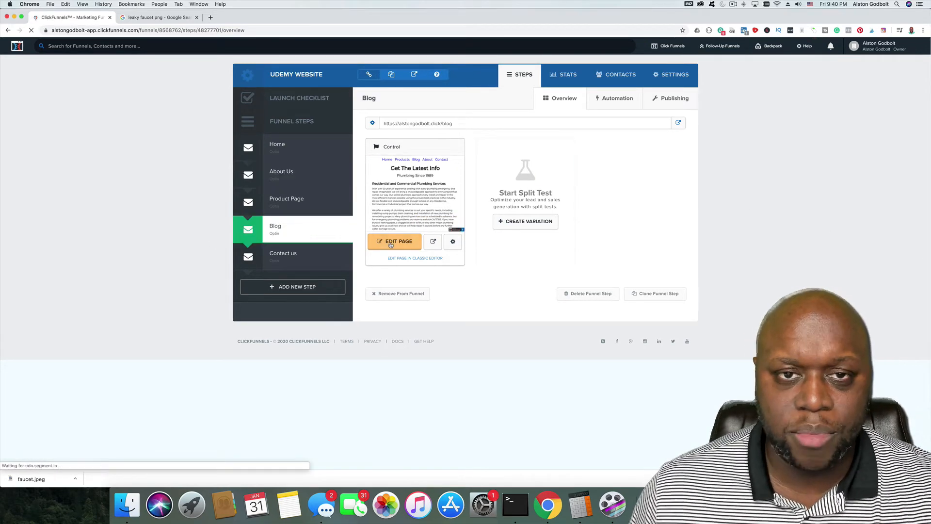
click(402, 244)
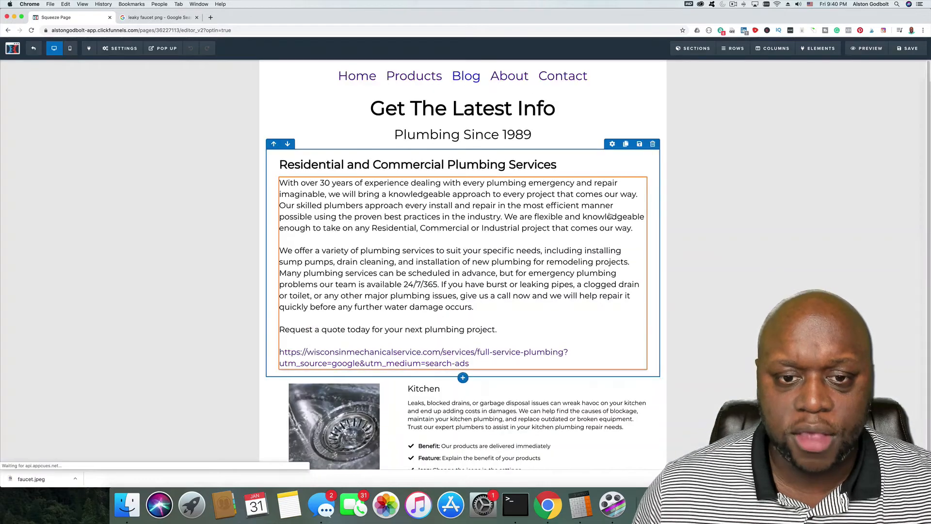
Delete the "Residential and Commercial Plumbing Services" text row from the Blog page.
click(653, 145)
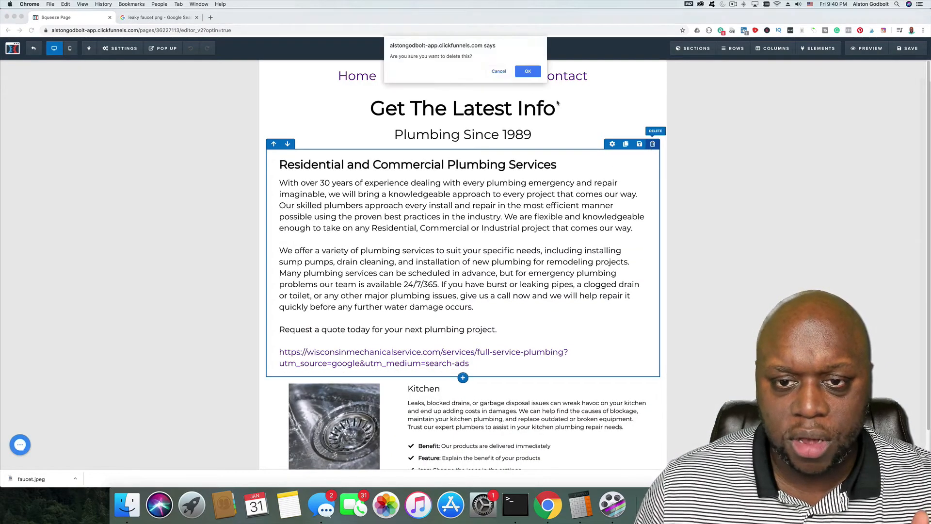
click(528, 71)
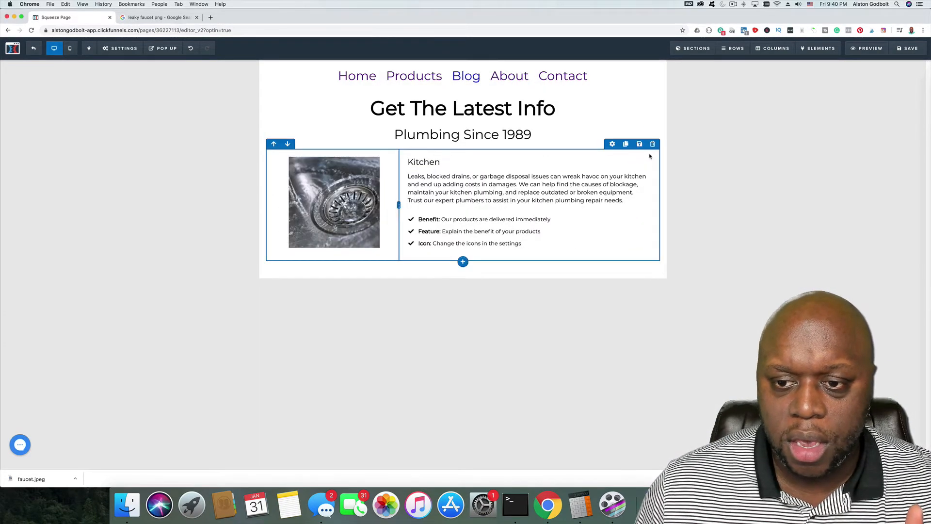
click(362, 206)
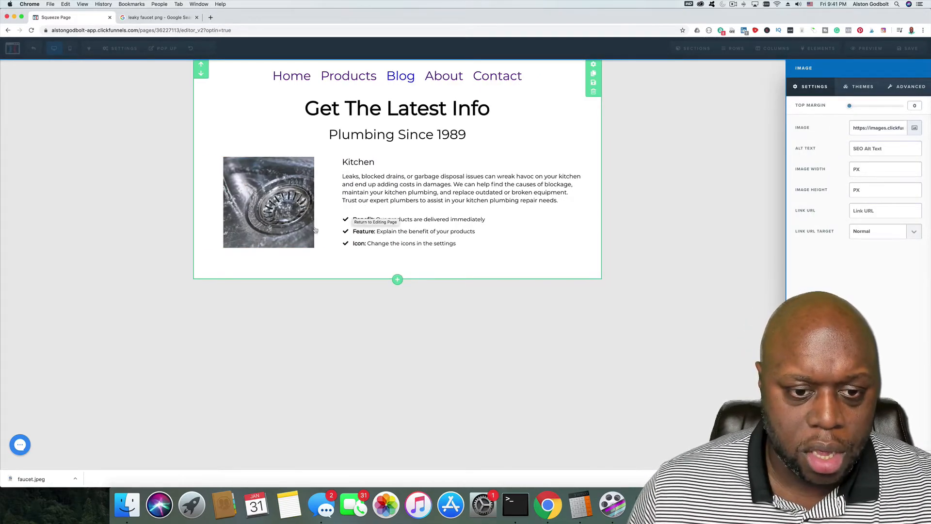
click(391, 194)
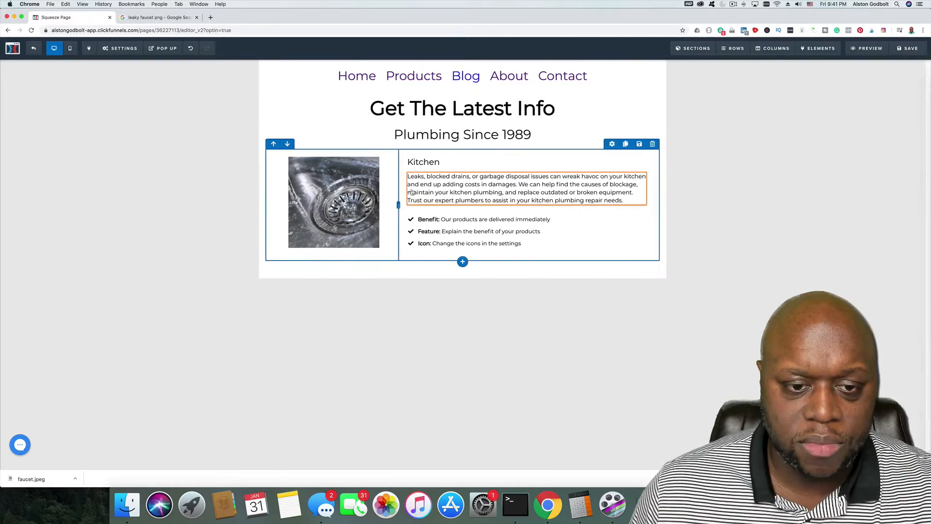
Delete the paragraph, the bullet list and the "Kitchen" heading beside the sink image on the Blog page.
click(454, 185)
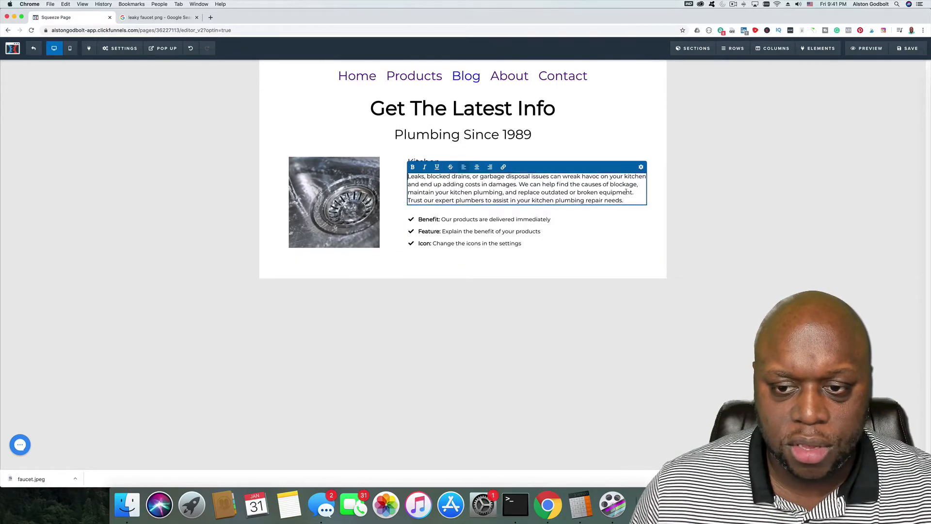
click(640, 167)
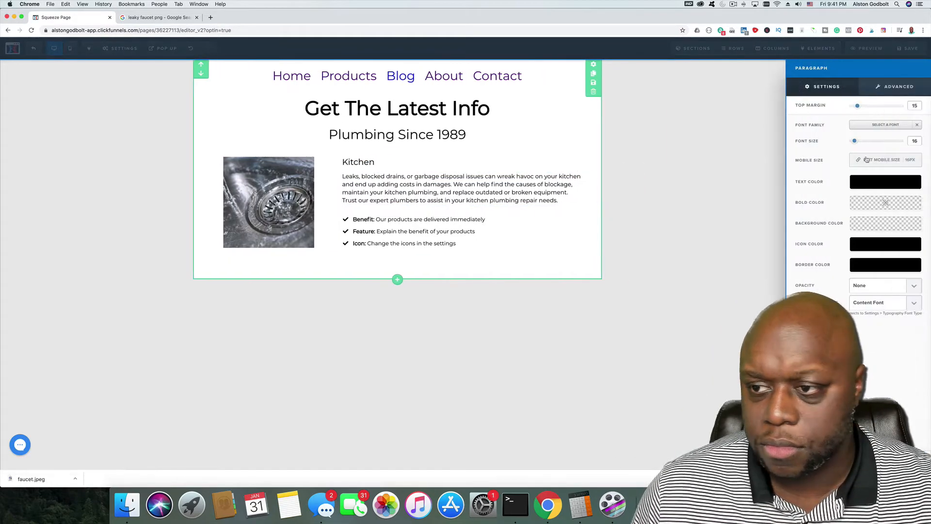
click(906, 445)
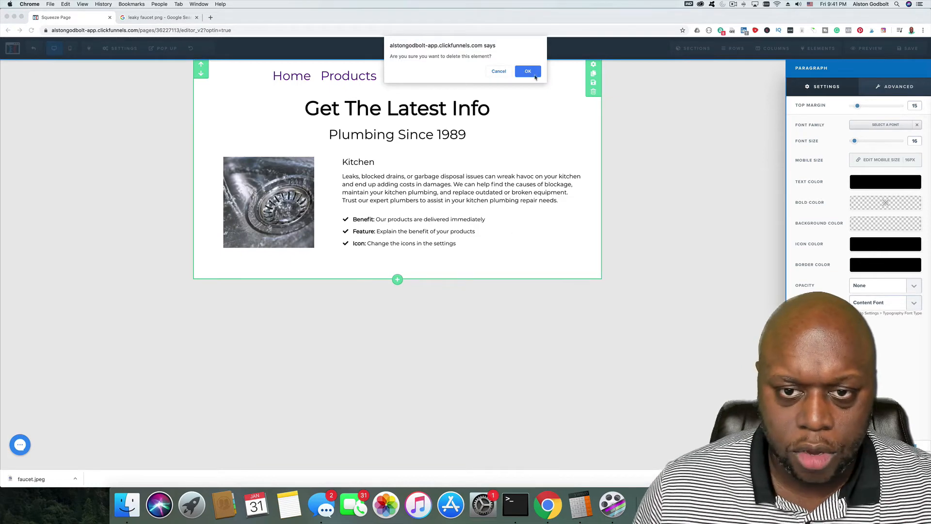
click(534, 75)
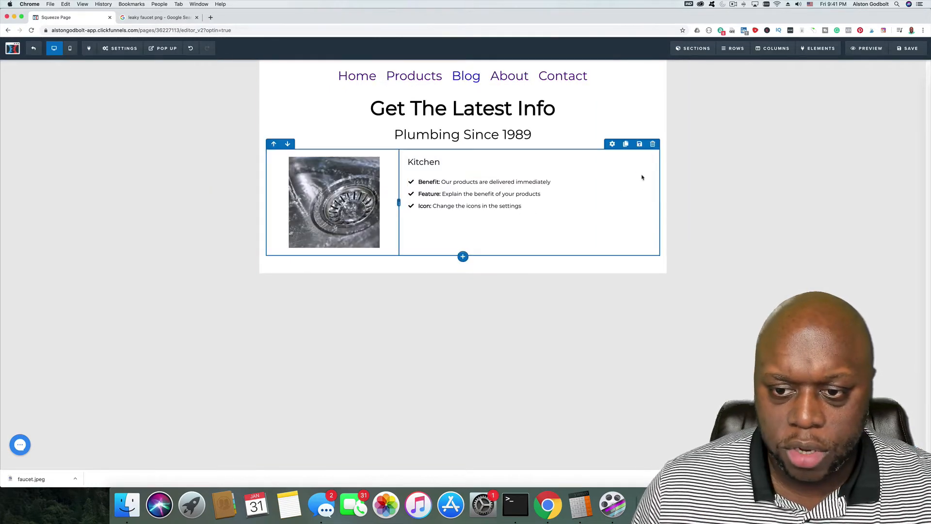
click(640, 173)
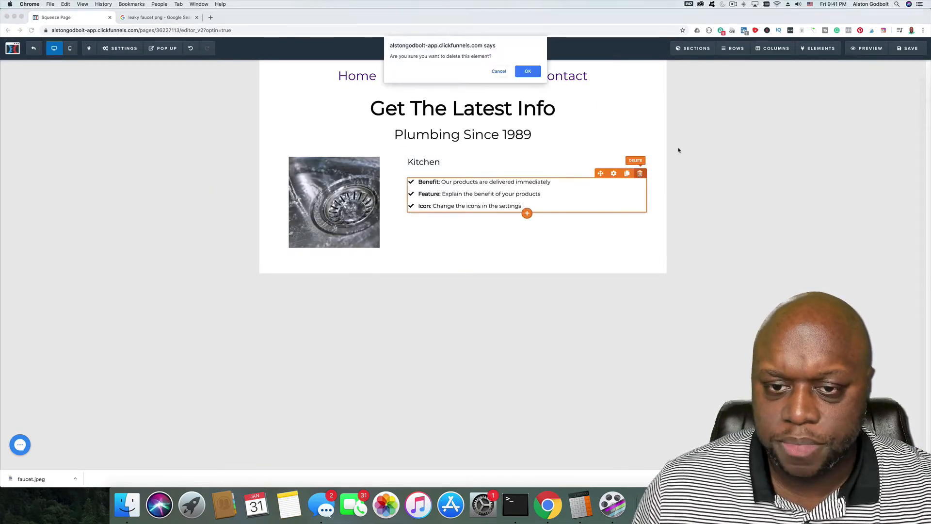
click(534, 75)
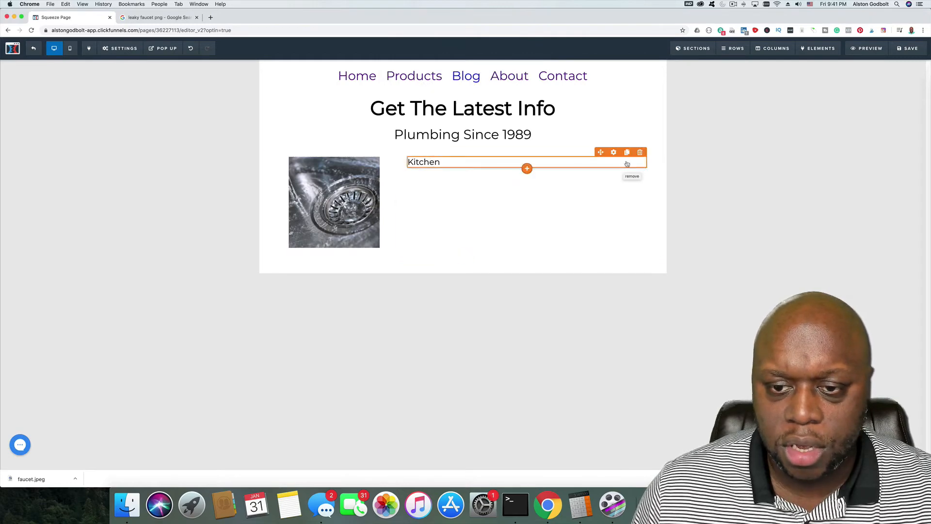
click(639, 153)
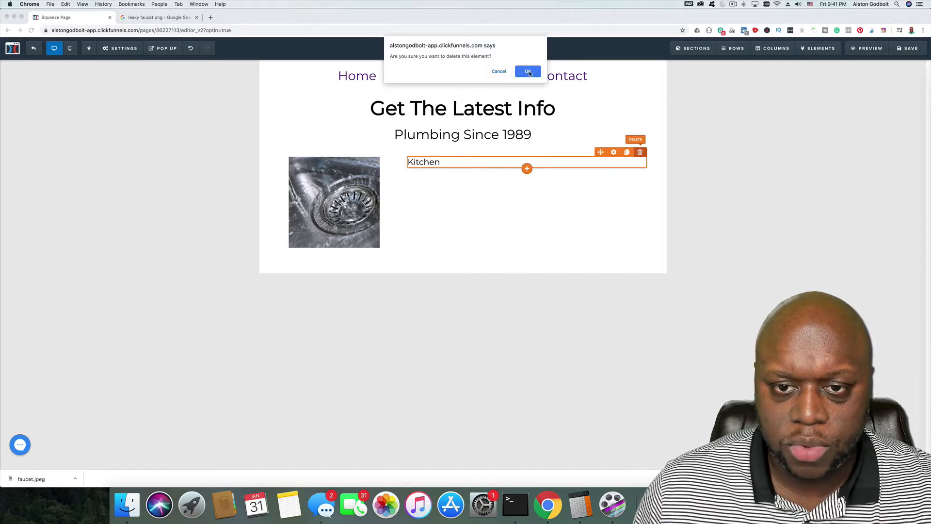
click(528, 71)
Add a headline element in the emptied column beside the image with the text "What's New In Plumbing Vol. 1".
click(528, 185)
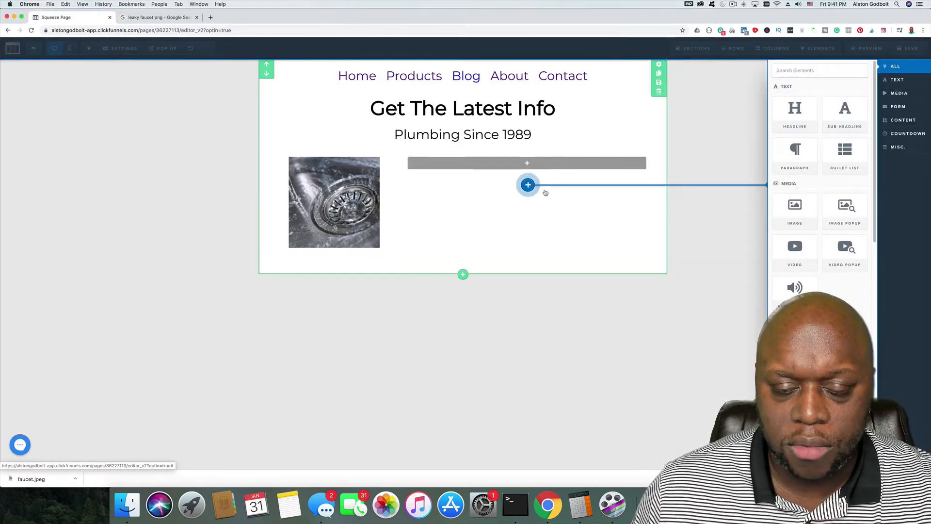
click(794, 113)
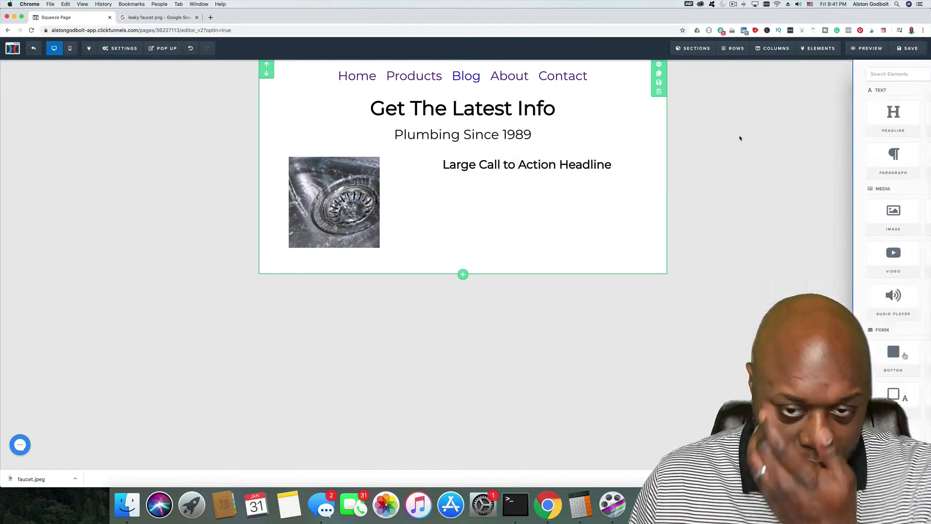
double_click(509, 165)
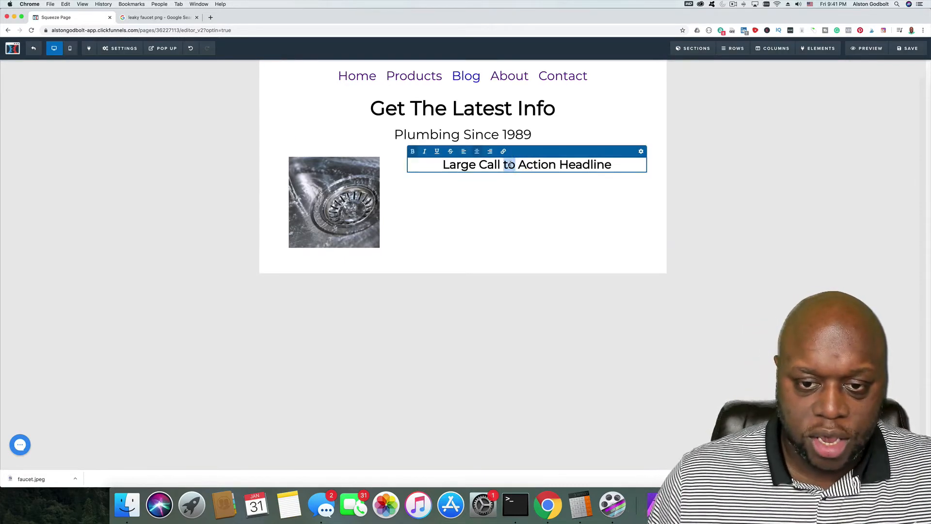
triple_click(511, 164)
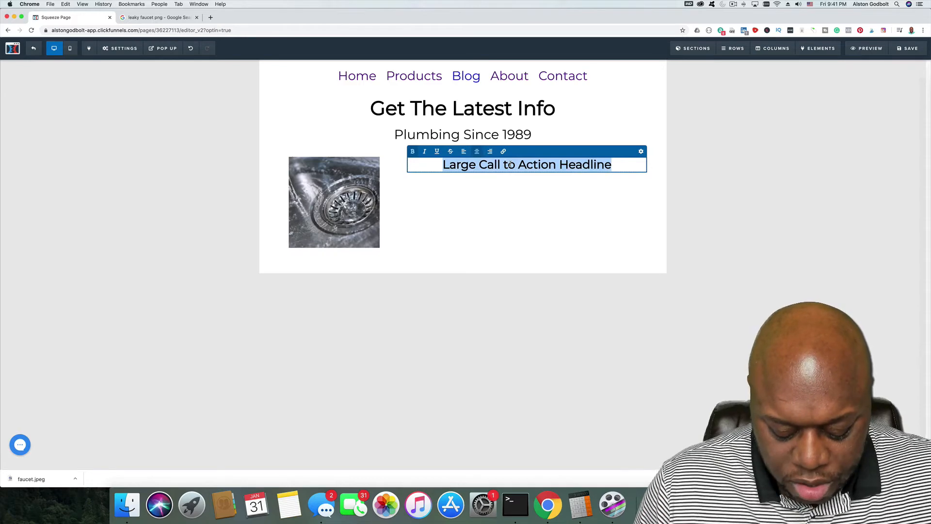
text(What's New In )
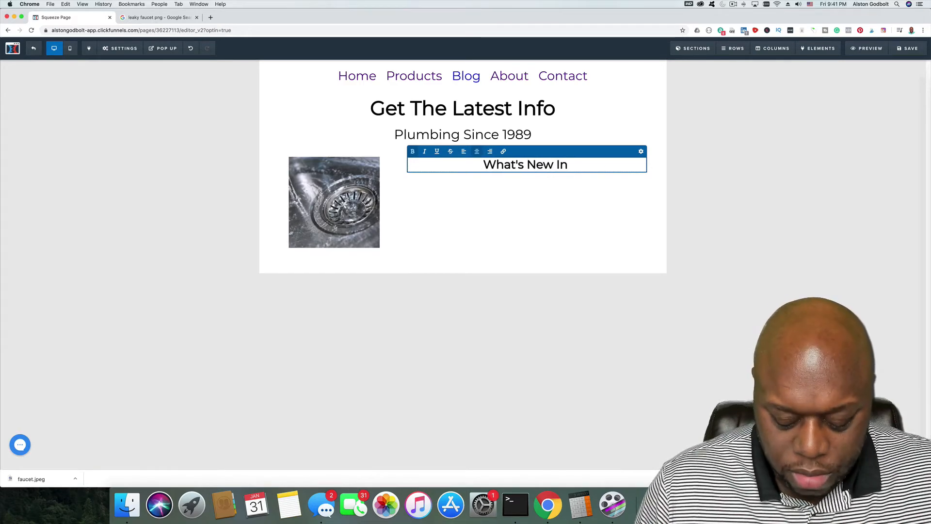
text(Plumbi)
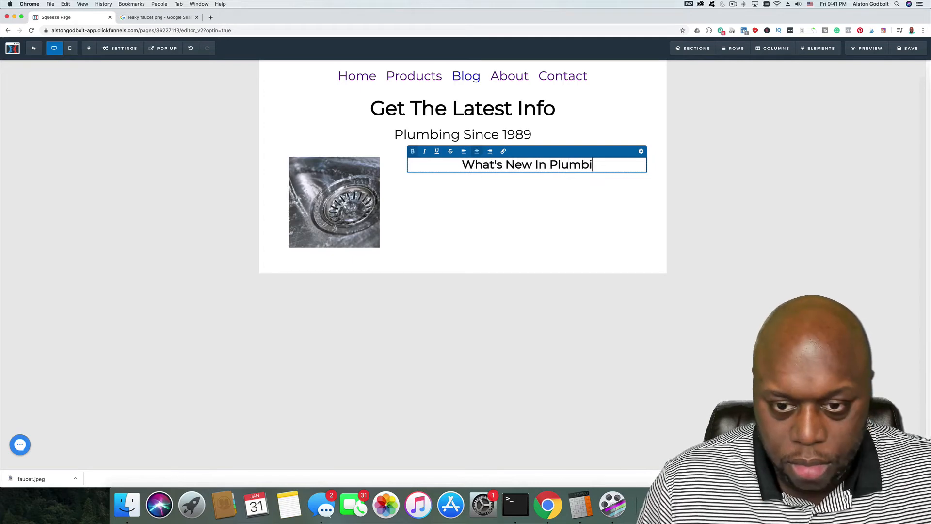
text(ng Vol1)
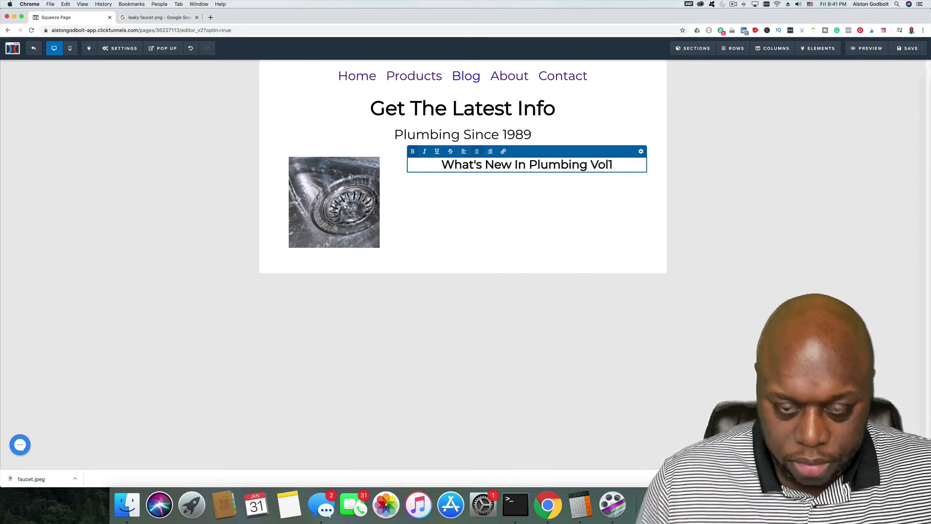
key(BackSpace)
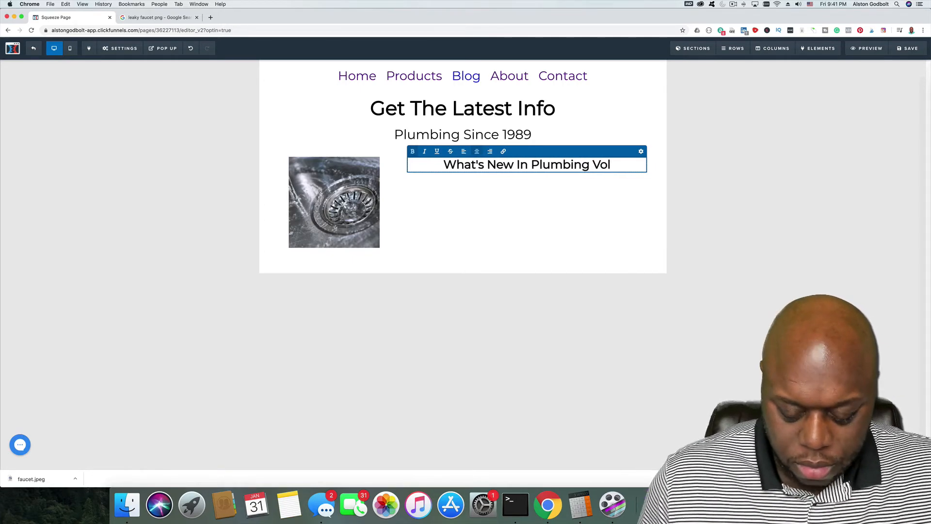
text(. 1)
Set the sink image's height to 100 px and narrow its column to fit the smaller image.
click(372, 187)
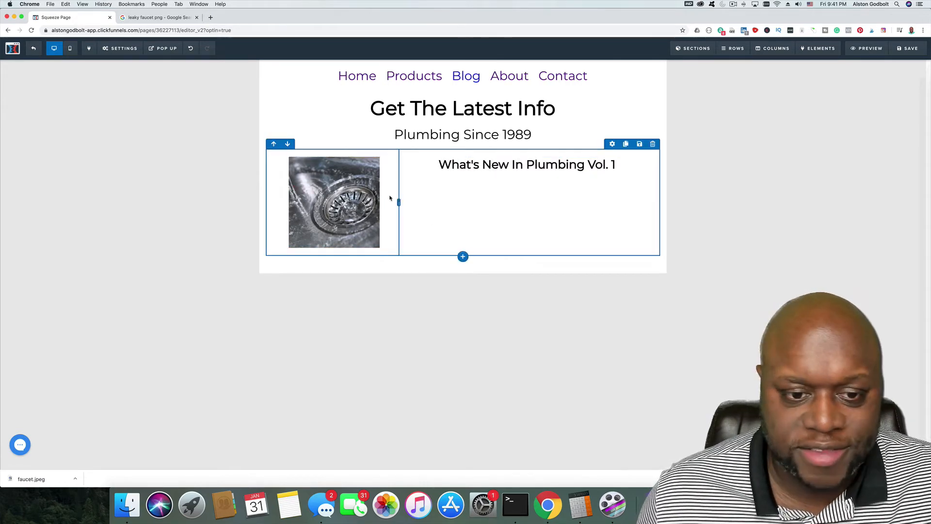
click(387, 200)
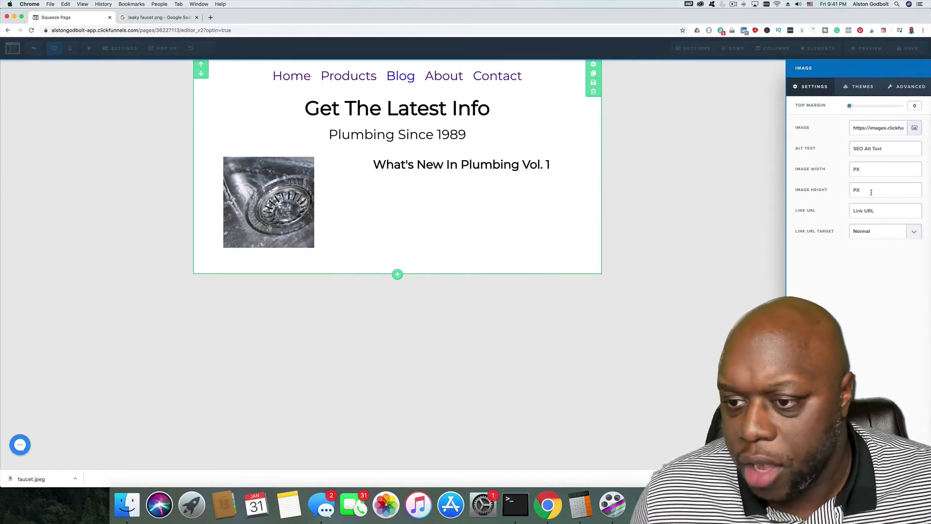
click(869, 188)
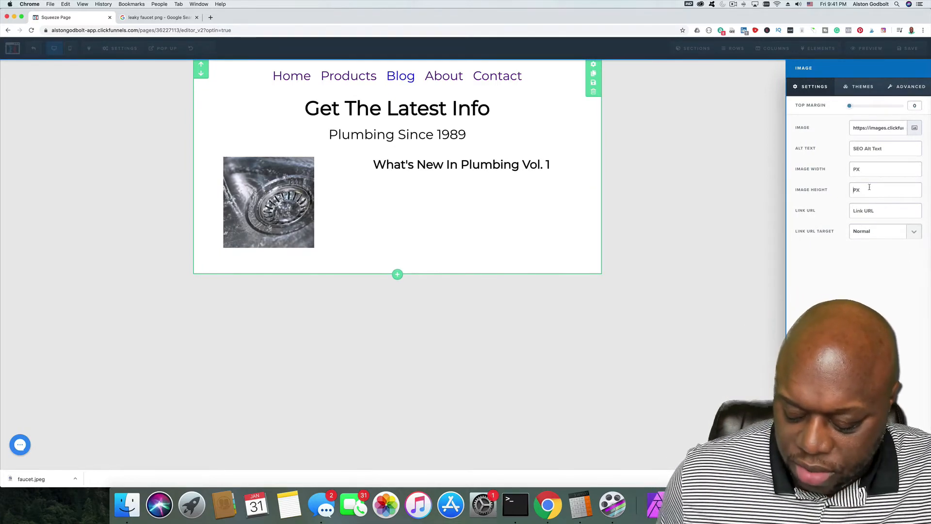
text(100)
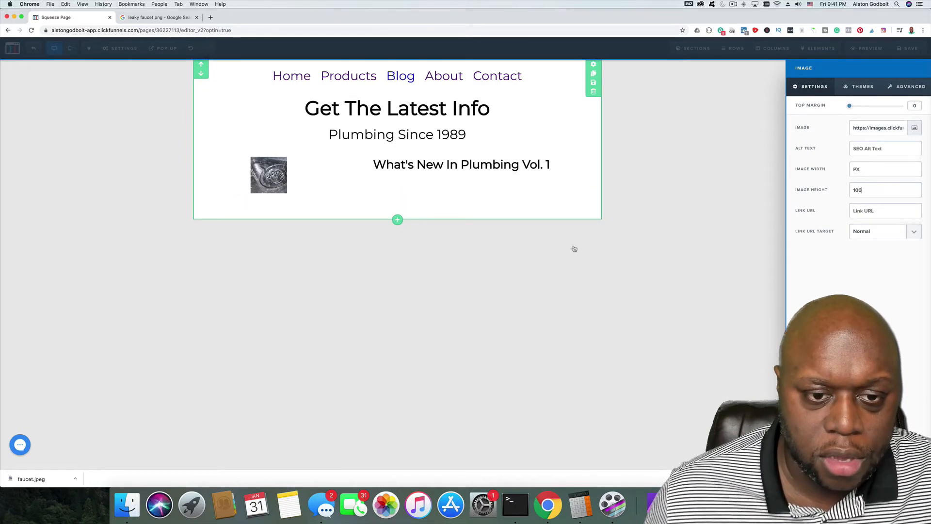
click(377, 185)
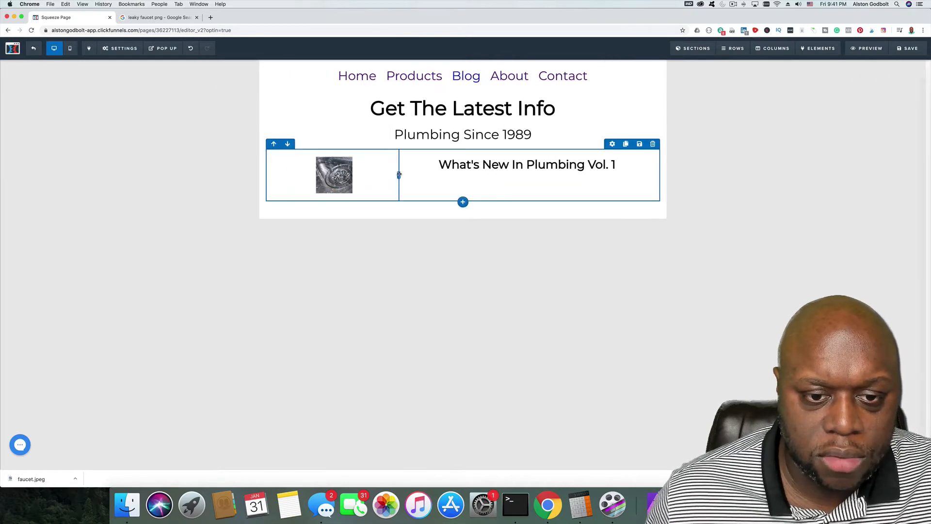
drag(398, 174, 359, 175)
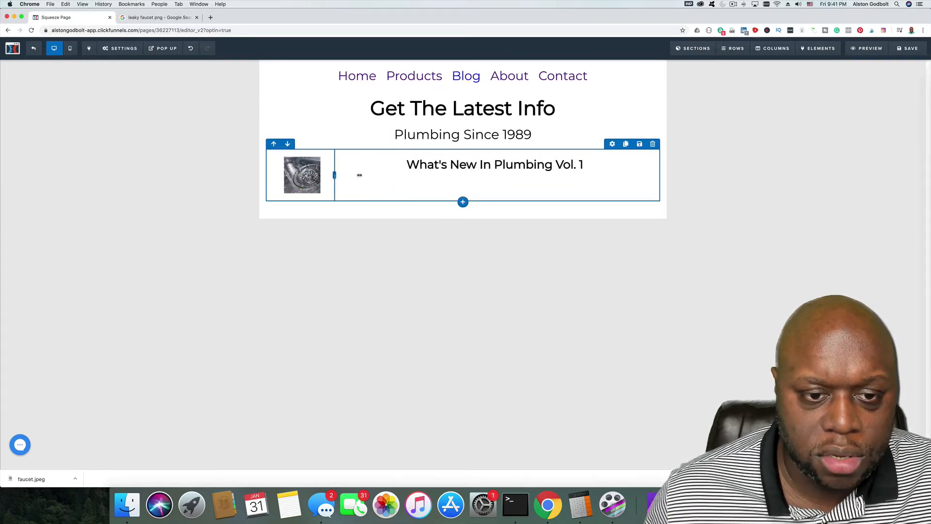
Left-align the "What's New In Plumbing Vol. 1" headline and look through its element settings.
click(469, 168)
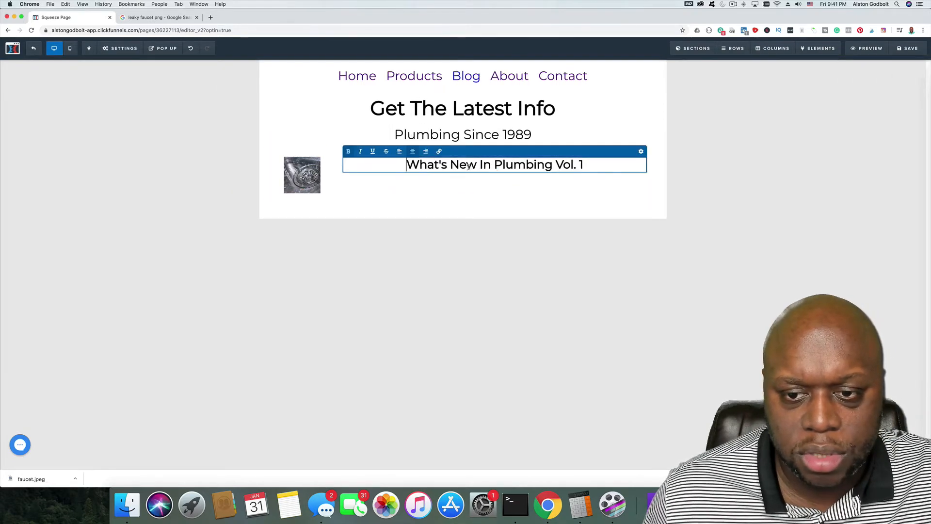
click(399, 152)
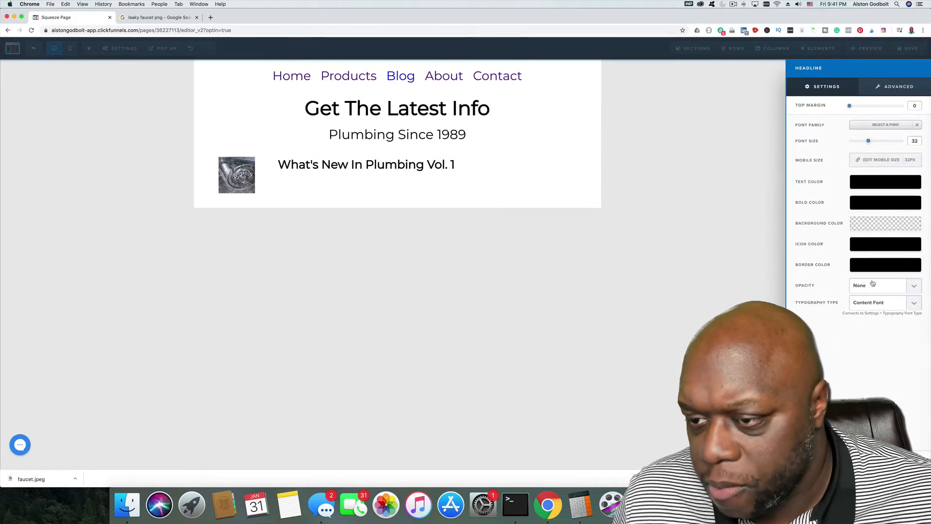
click(896, 87)
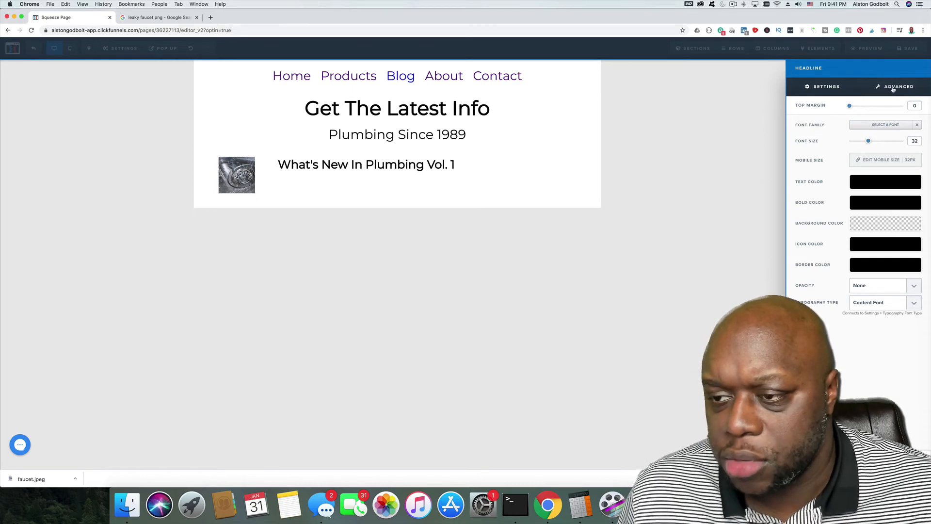
click(521, 171)
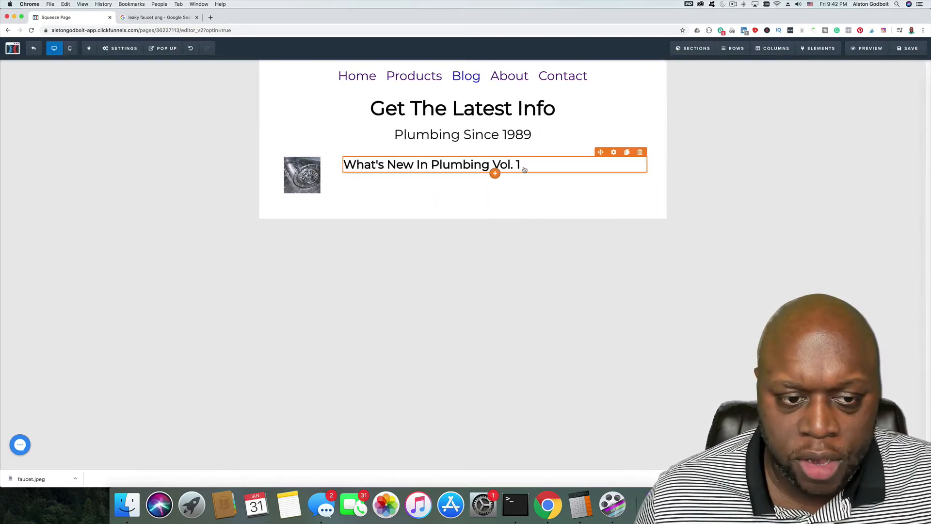
click(613, 152)
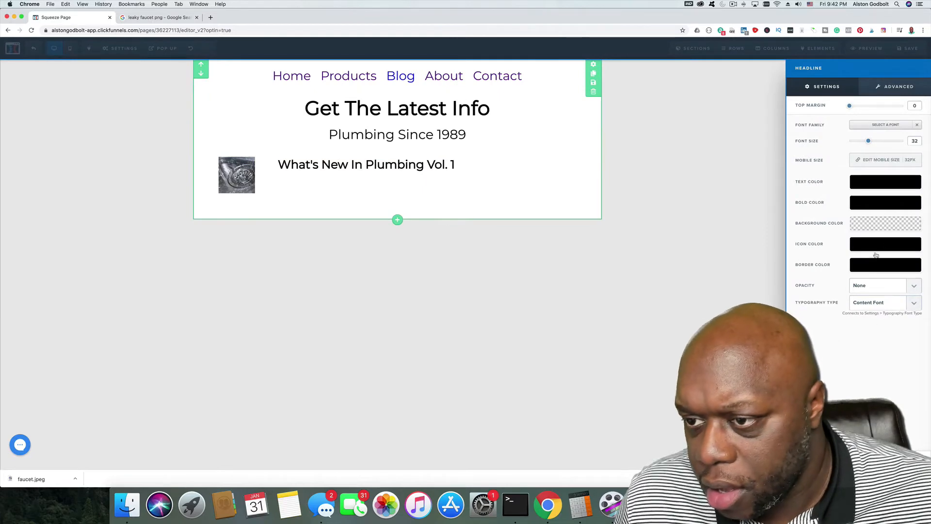
click(349, 134)
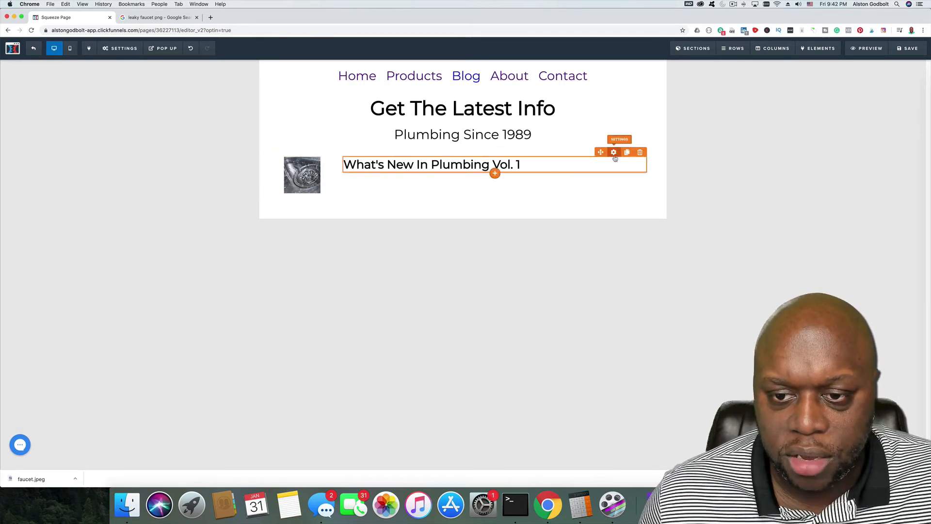
Increase the blog headline's top margin to about 35 so it sits level with the image, and save the page.
click(613, 153)
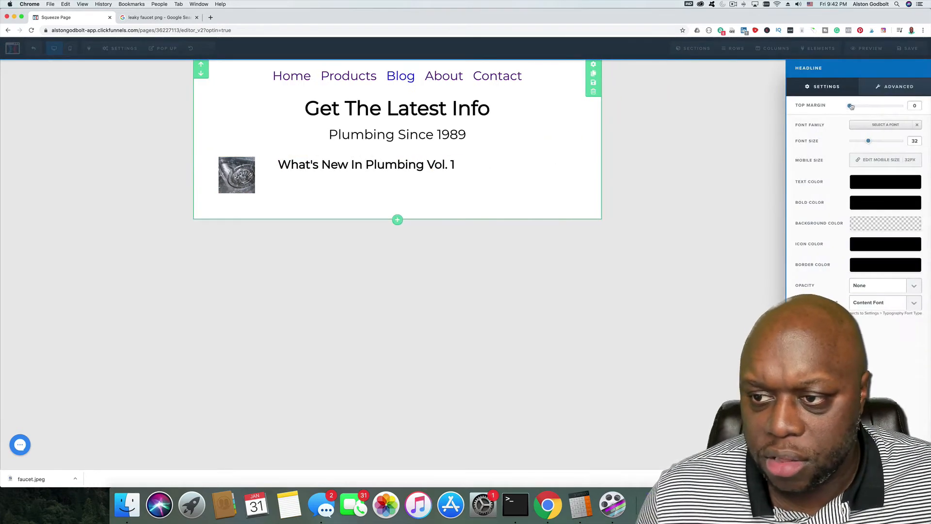
drag(852, 105, 870, 112)
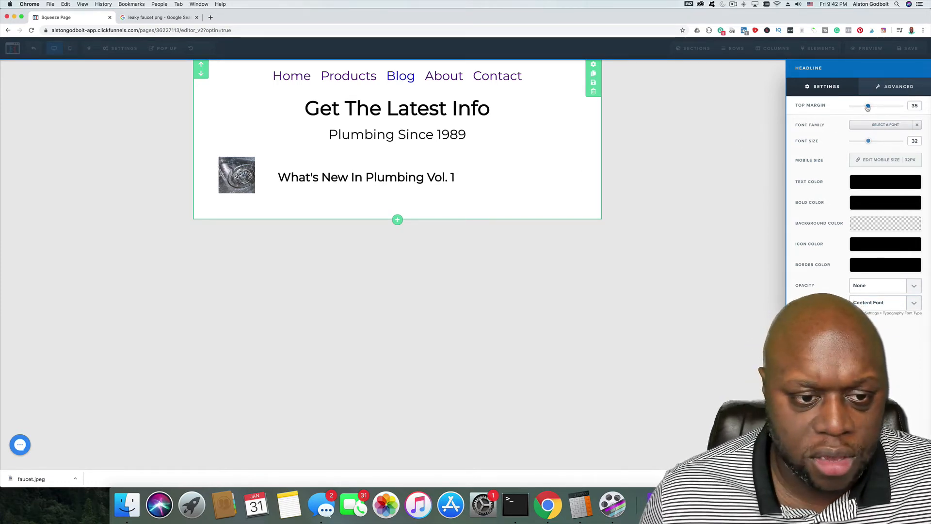
click(480, 249)
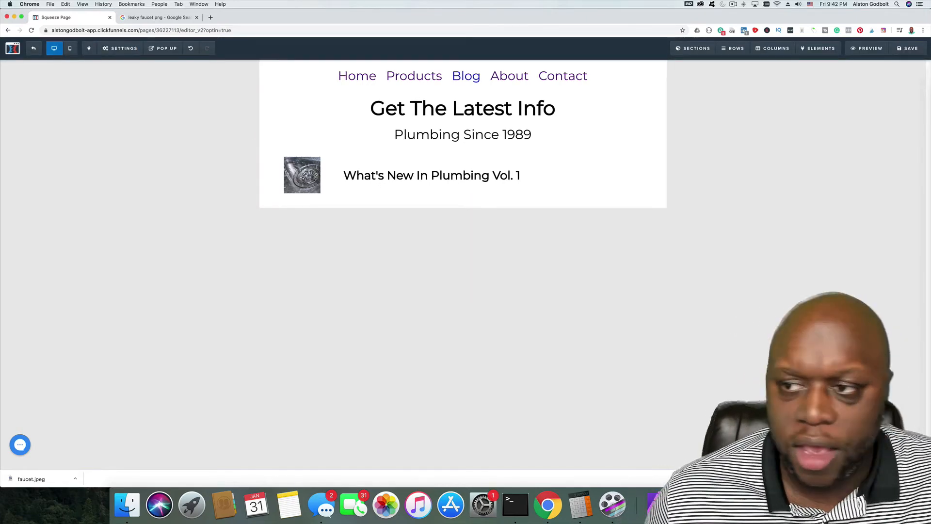
click(903, 50)
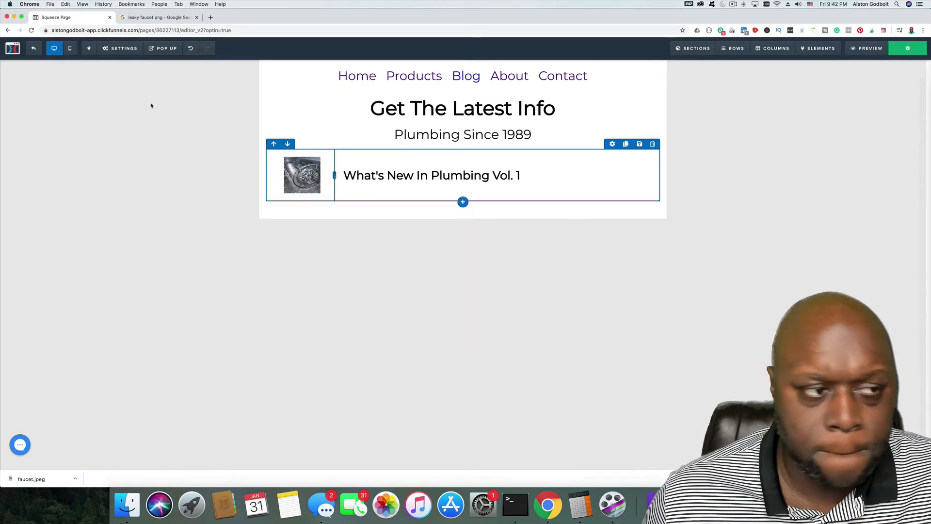
Create a funnel step named "What's new in plumbing vol 1" in the Udemy Website funnel, using the same text as its path.
click(35, 52)
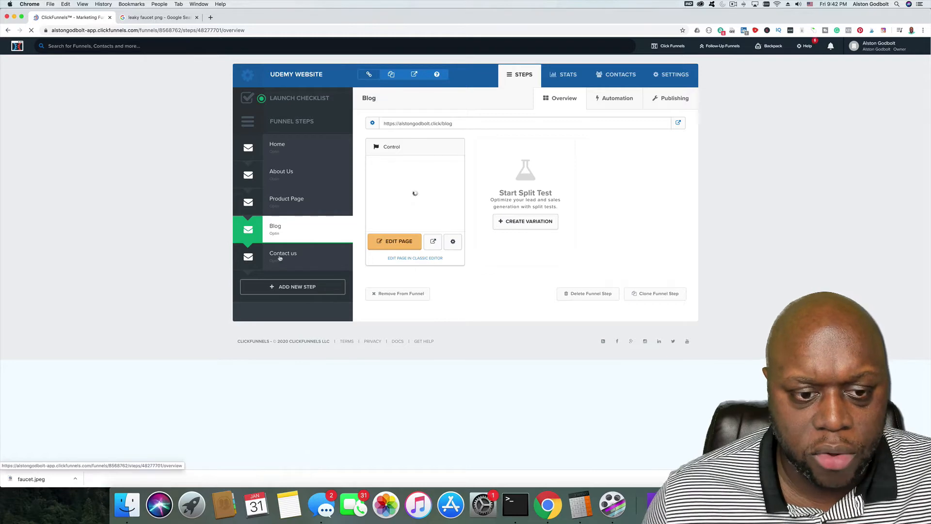
click(300, 289)
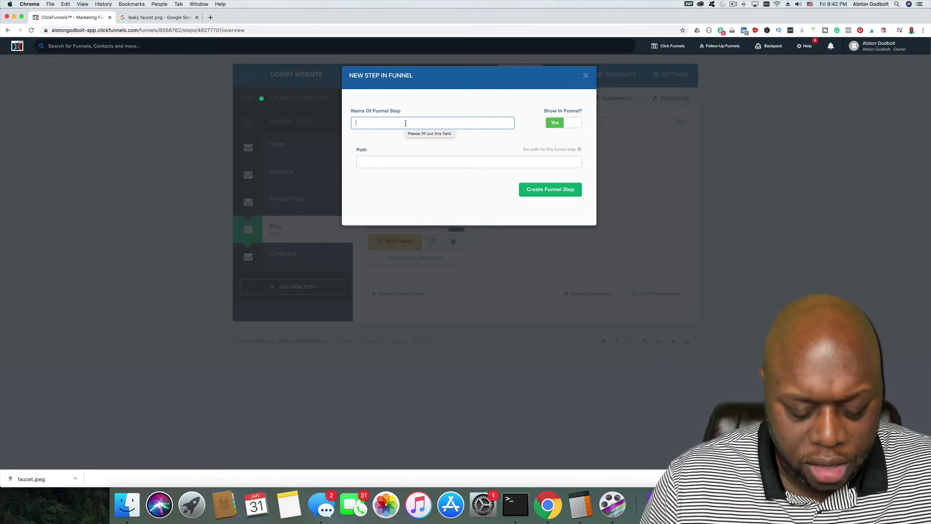
text(What's ne)
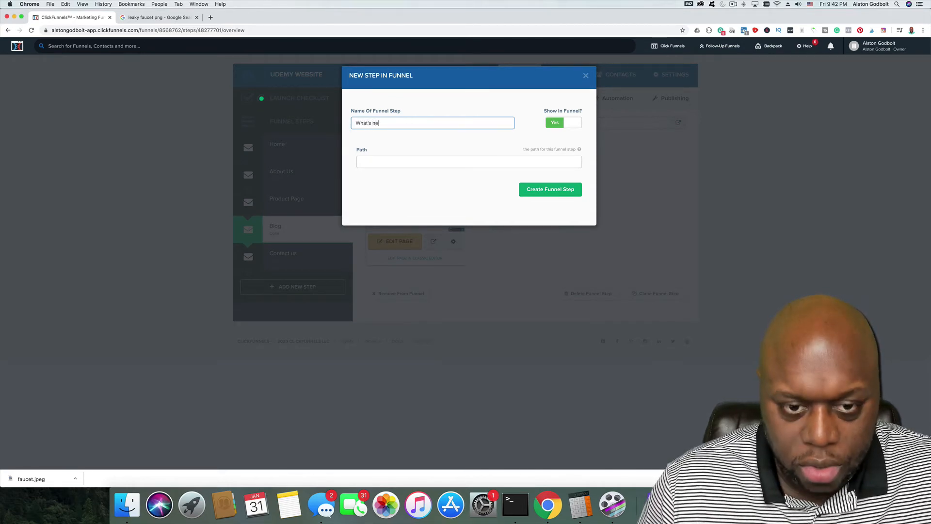
text(w in p)
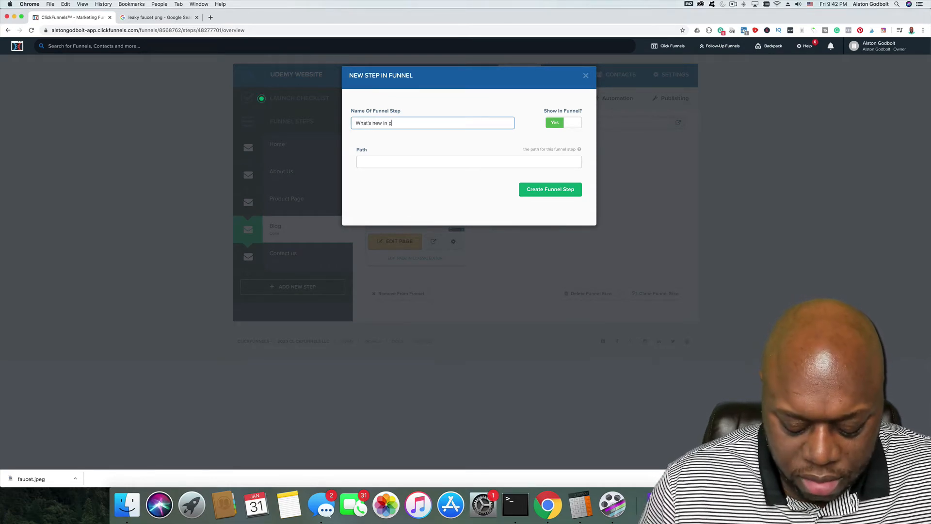
text(lumbing )
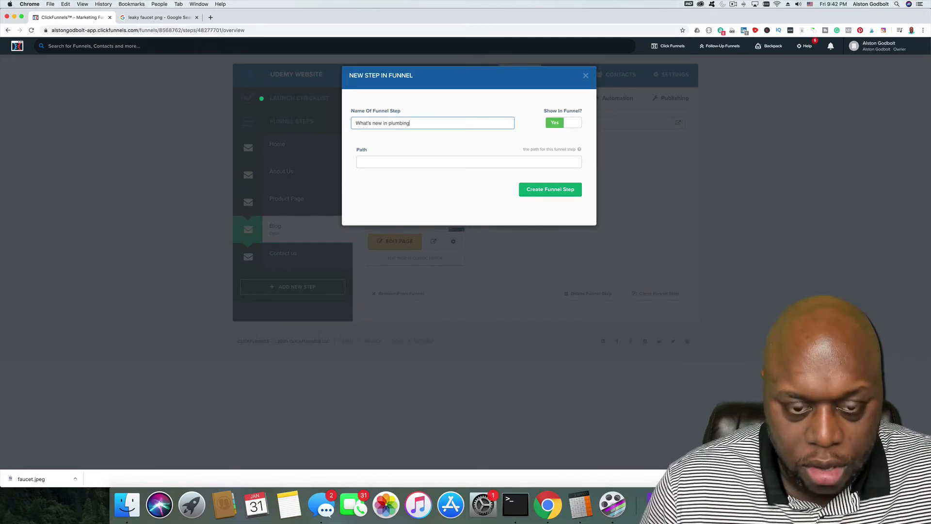
text(vol 1)
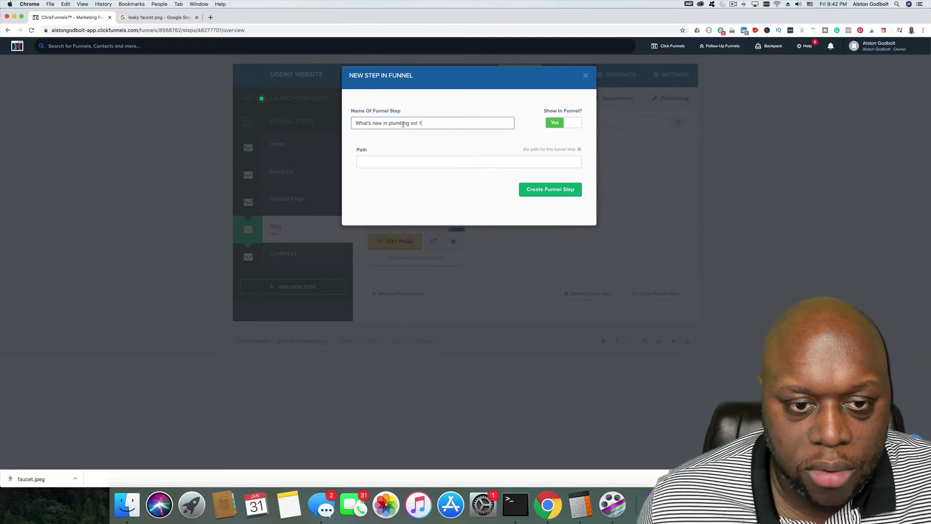
triple_click(402, 124)
key(super+c)
click(395, 163)
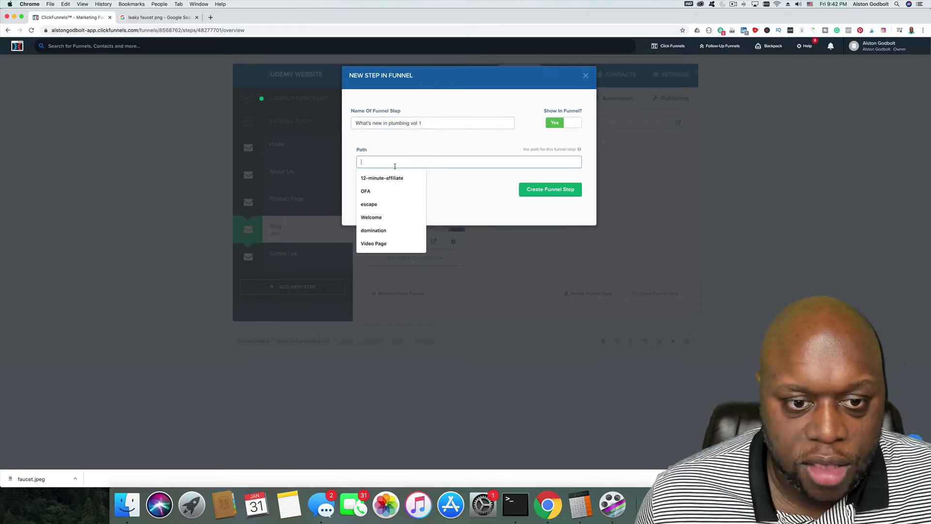
key(super+v)
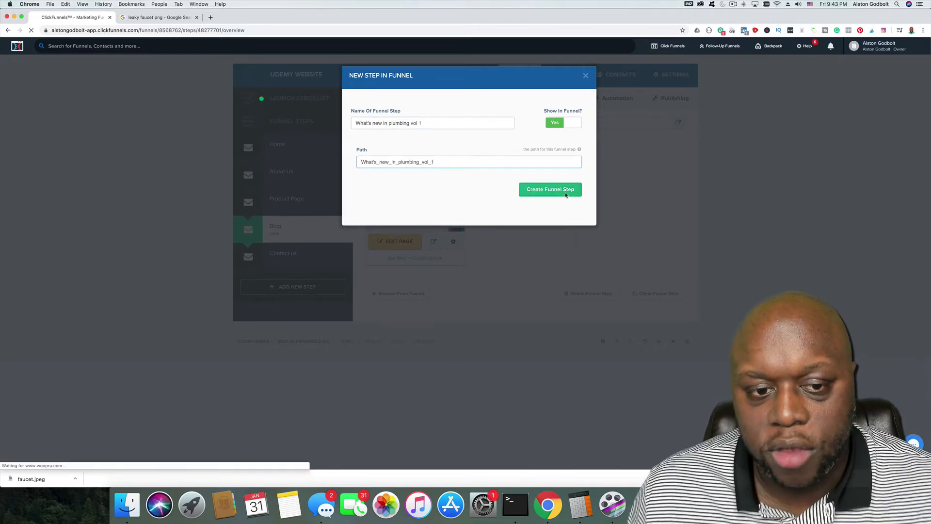
click(565, 190)
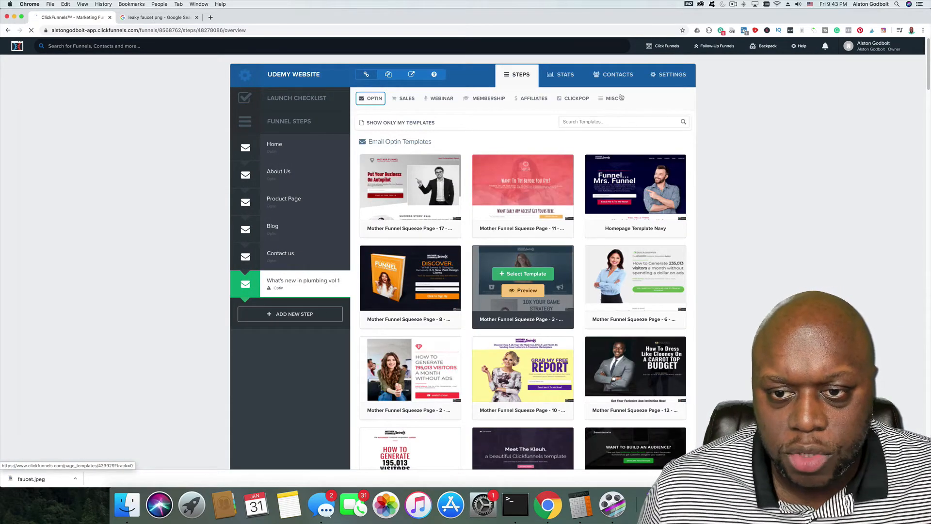
Search the Misc templates for "blog" and apply the Blog Post Style template to the new funnel step.
click(610, 99)
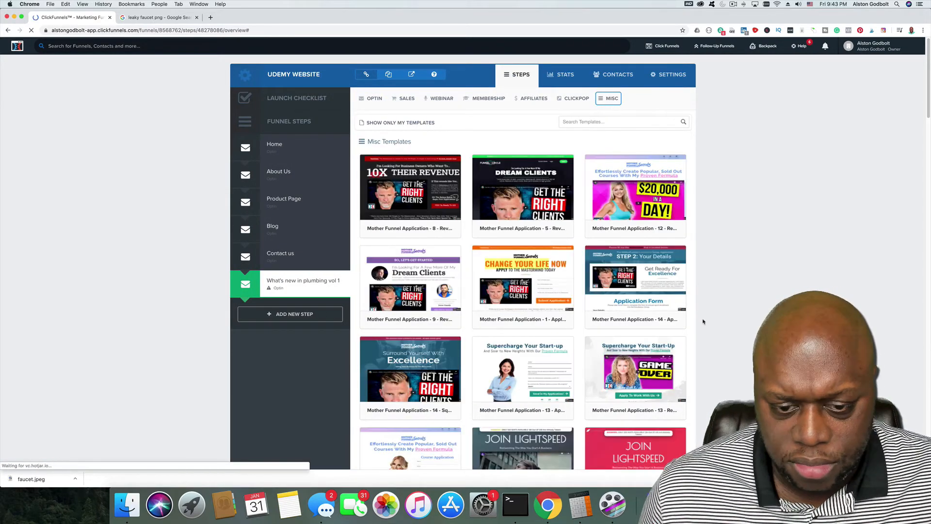
scroll(703, 322, down, 3)
scroll(703, 322, down, 3)
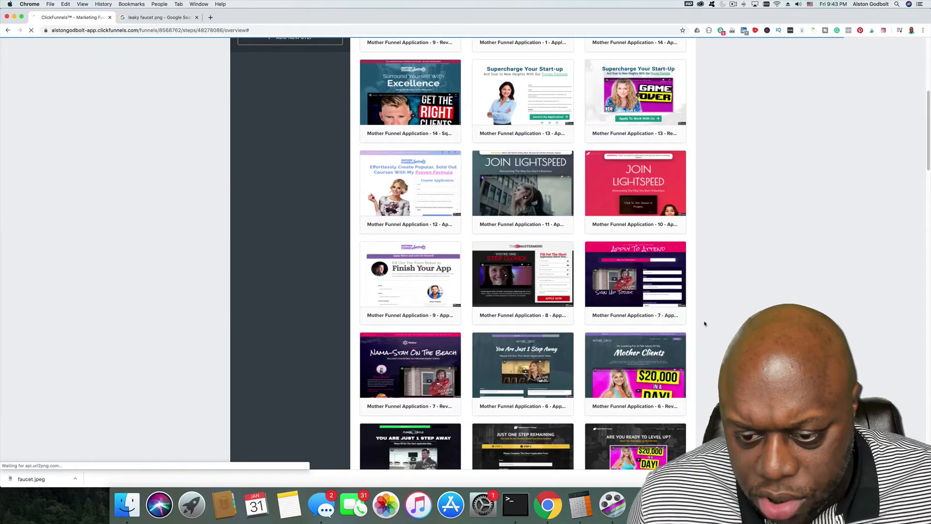
scroll(703, 322, up, 10)
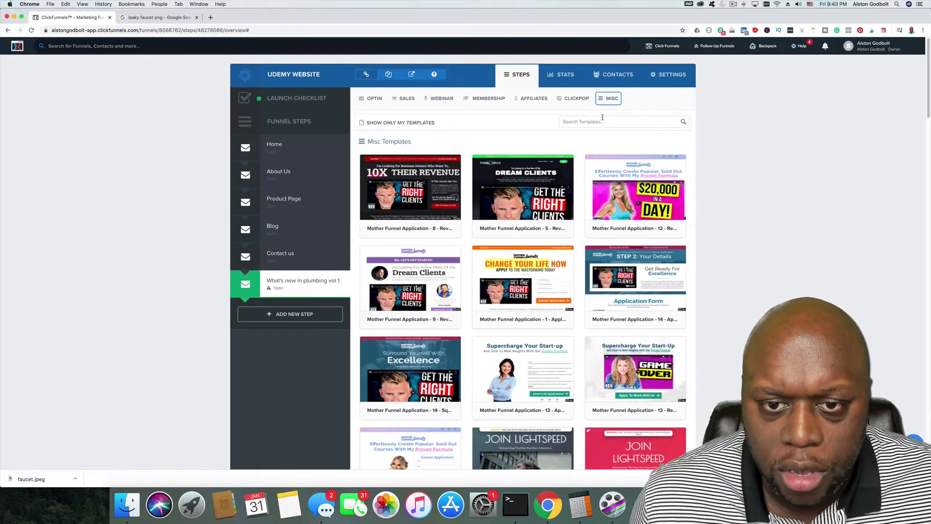
click(605, 122)
text(blog)
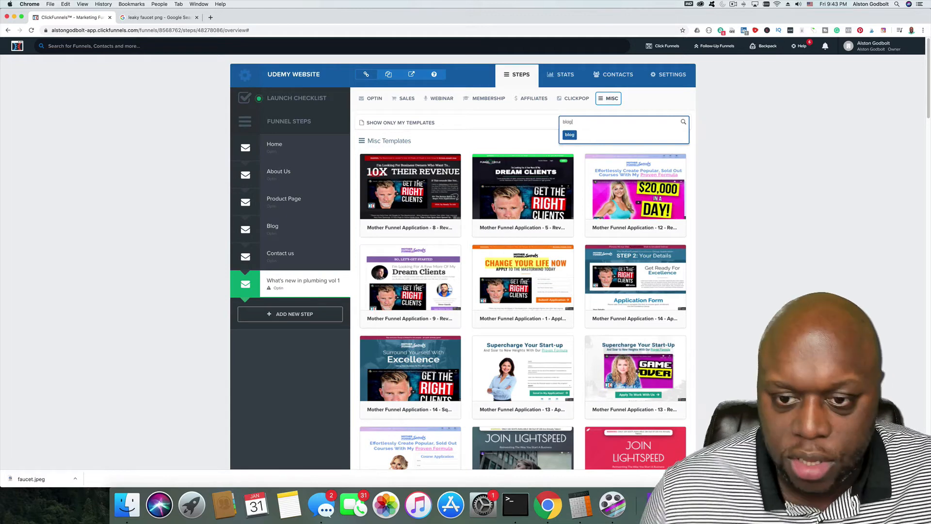
key(Return)
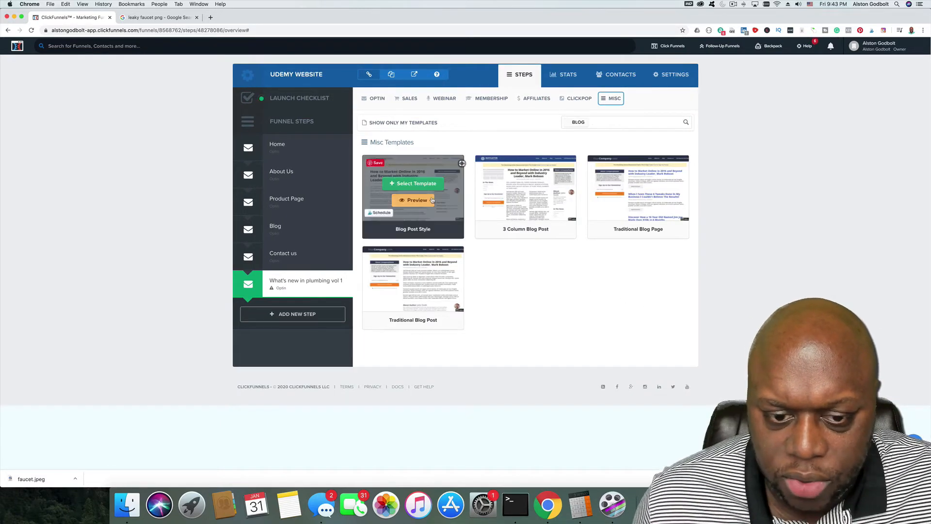
click(415, 184)
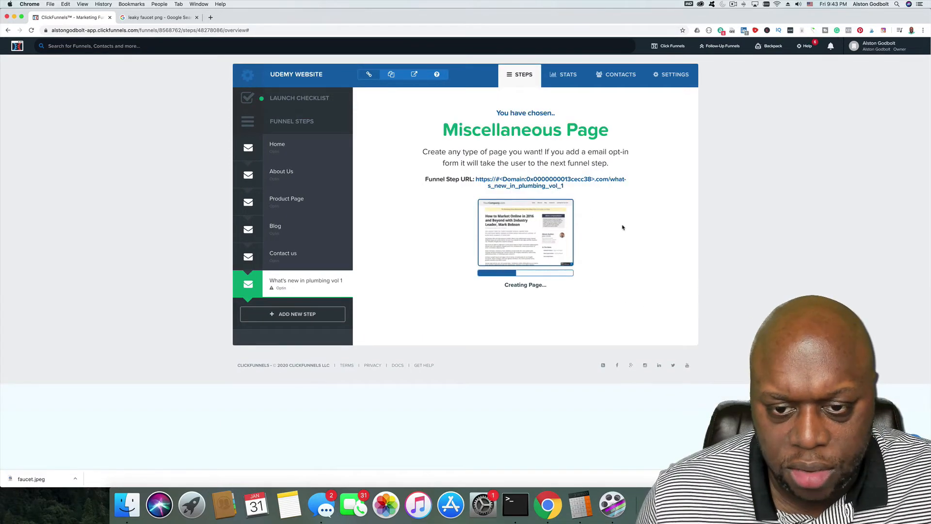
Edit the article page, set its SEO title to "What's new in plumbing vol 1" and save it.
click(394, 241)
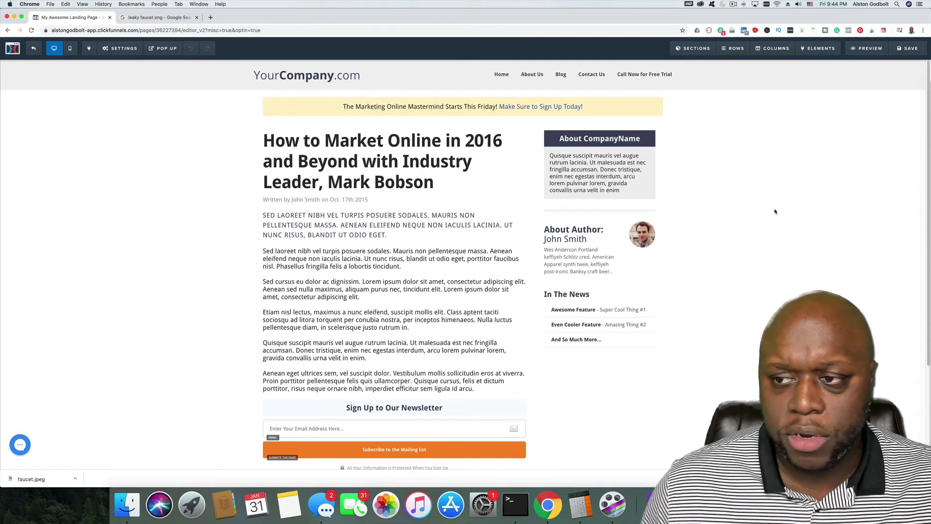
click(914, 52)
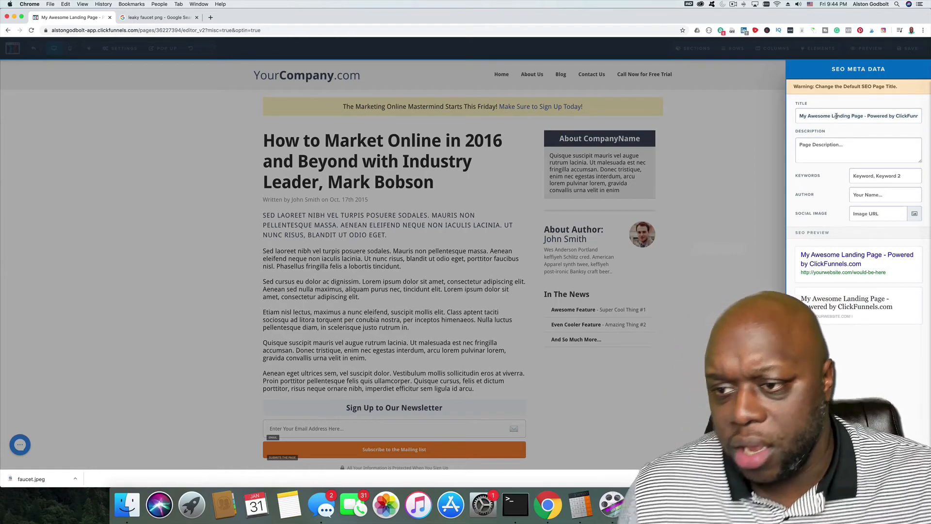
text(What's new in)
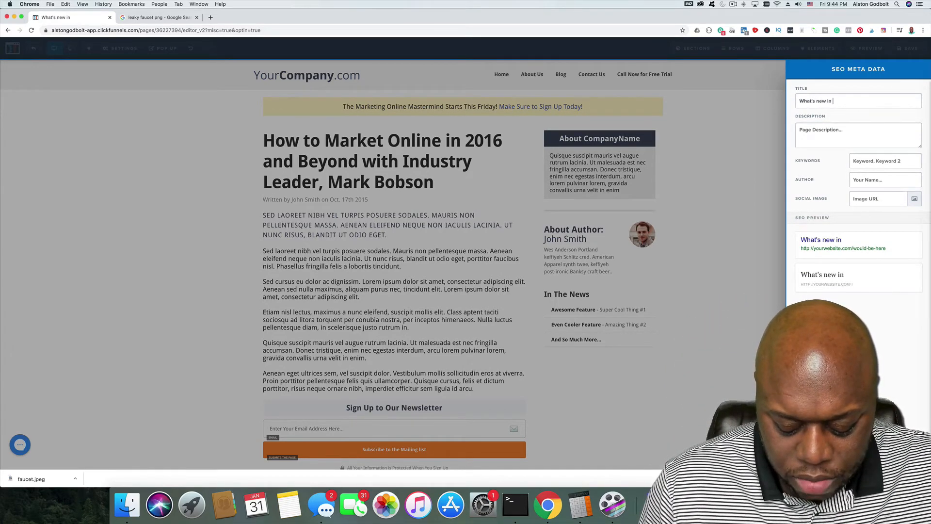
text( plumbing vol 1)
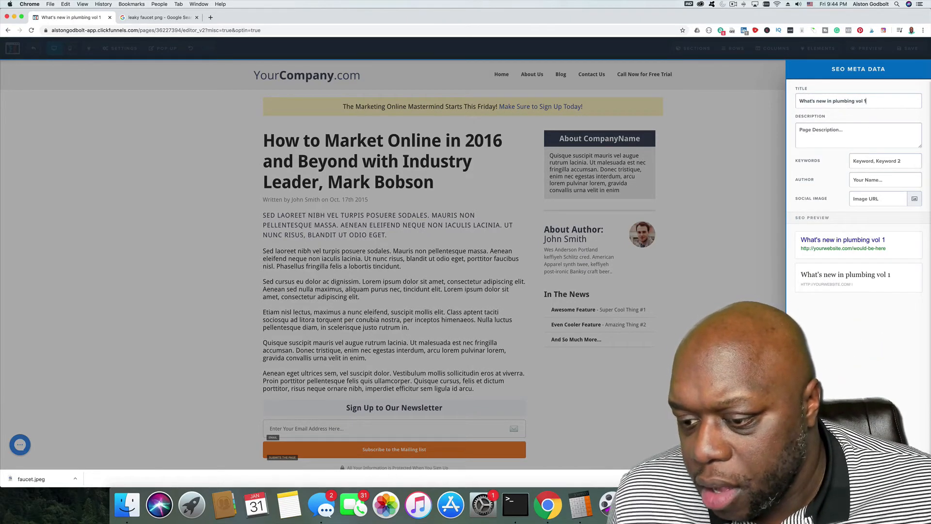
click(599, 75)
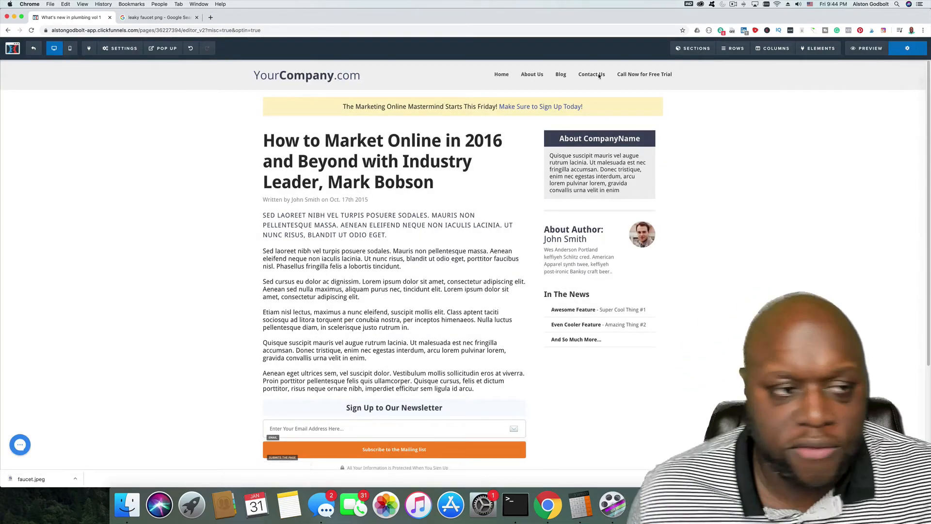
Open the live article page from its funnel step, copy its web address and return to the funnel overview.
click(33, 48)
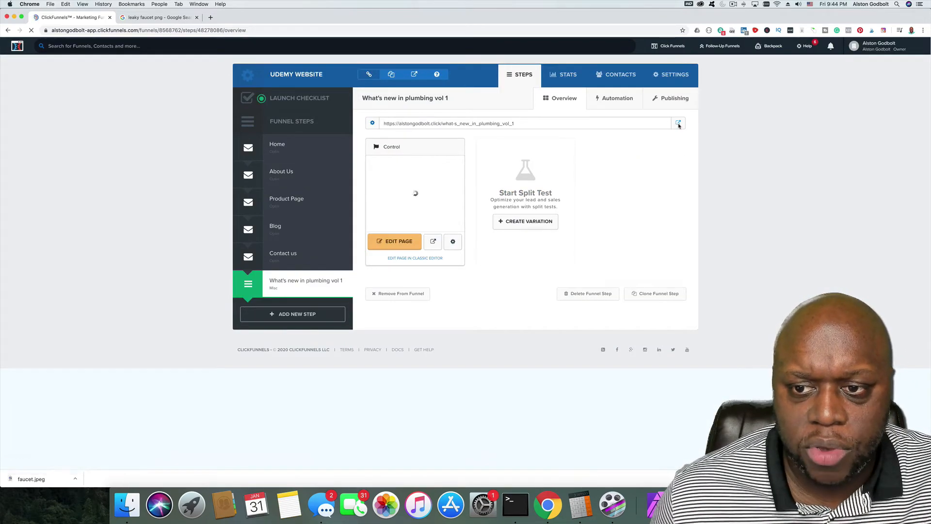
click(677, 124)
click(226, 29)
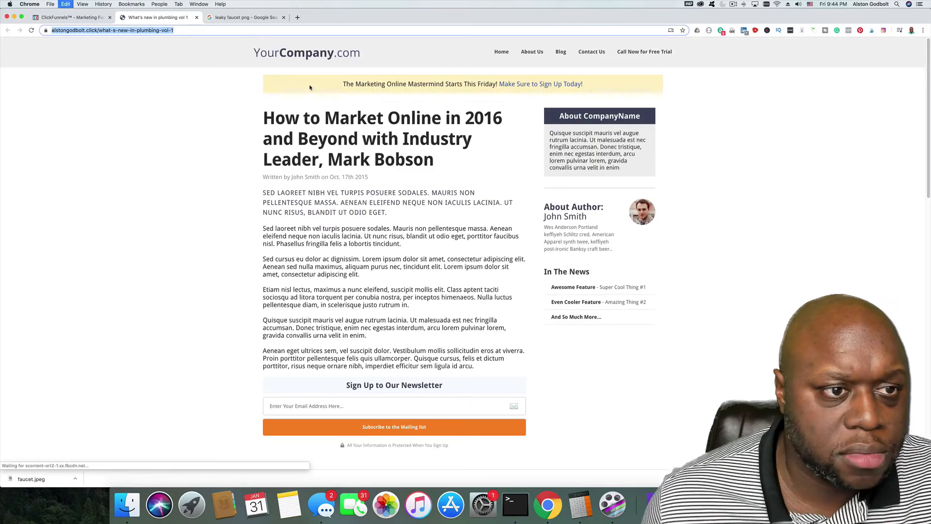
click(73, 18)
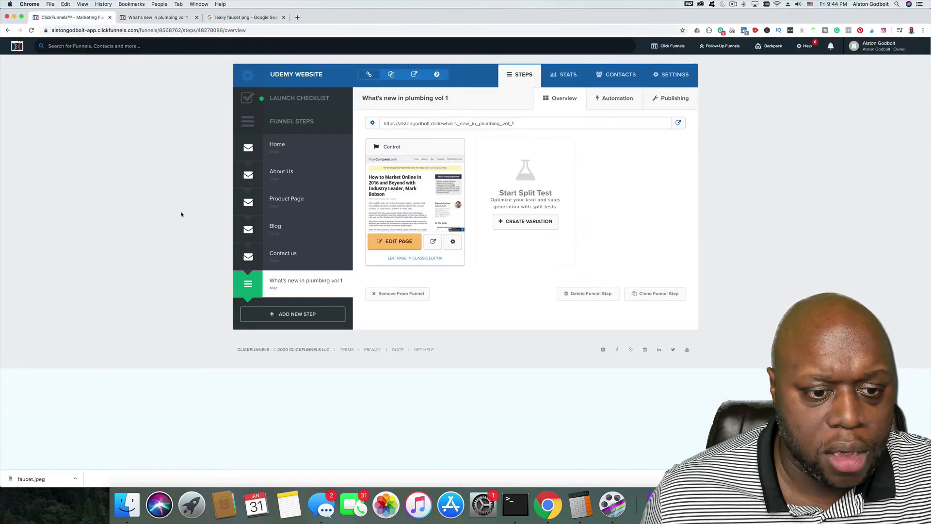
Edit the Blog page and set the sink image's link URL to the copied article address.
click(295, 229)
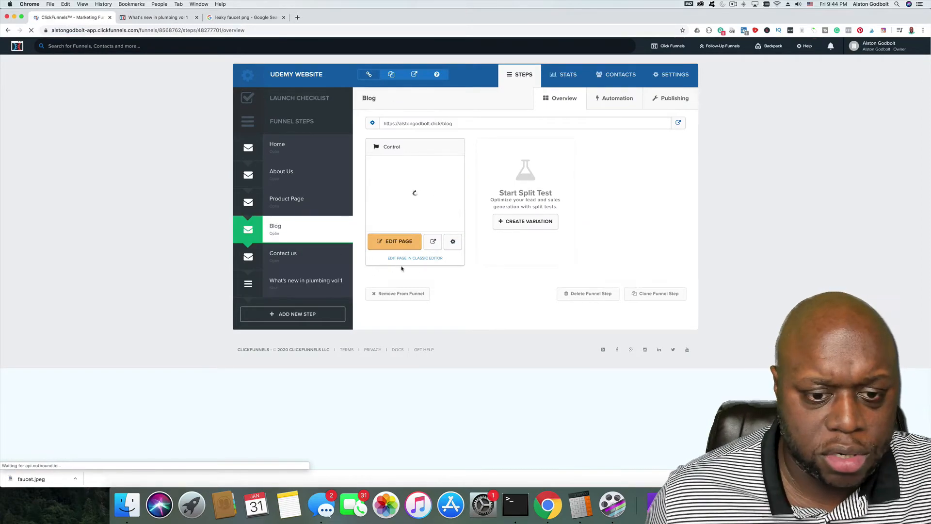
click(407, 242)
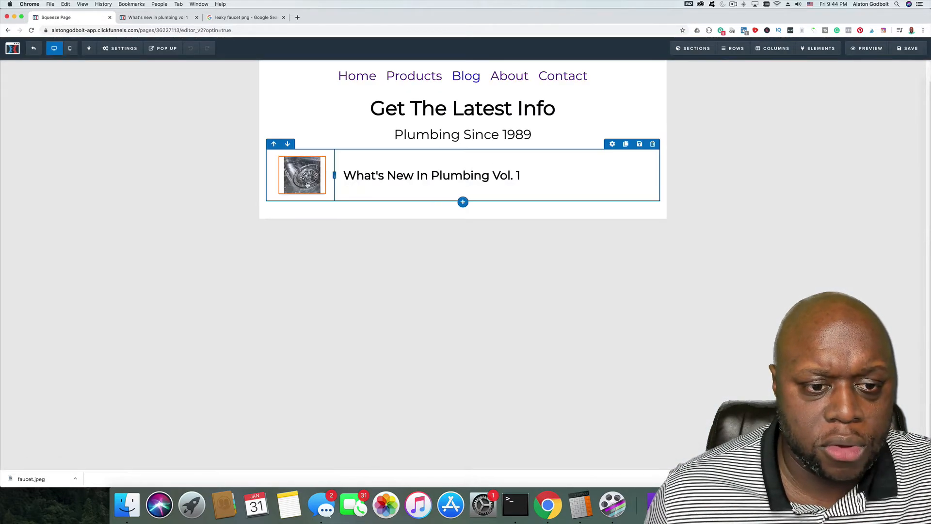
click(301, 179)
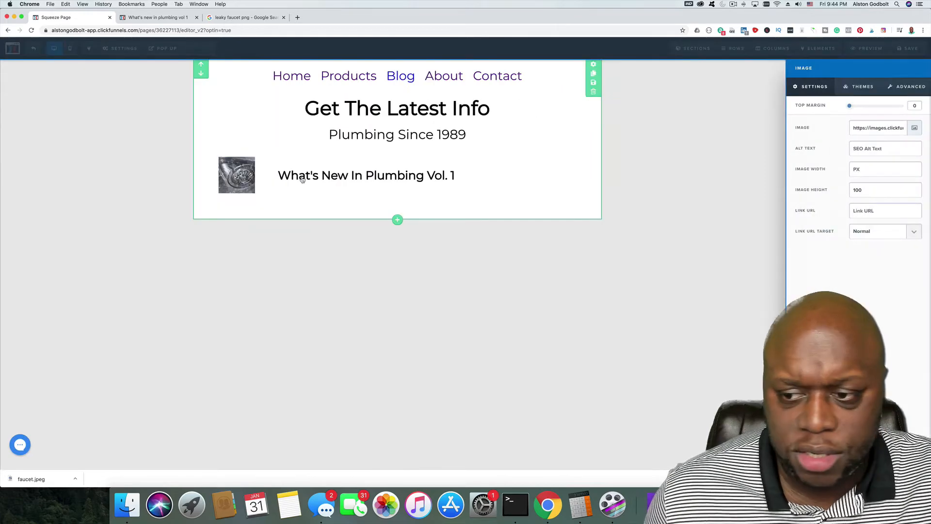
click(888, 210)
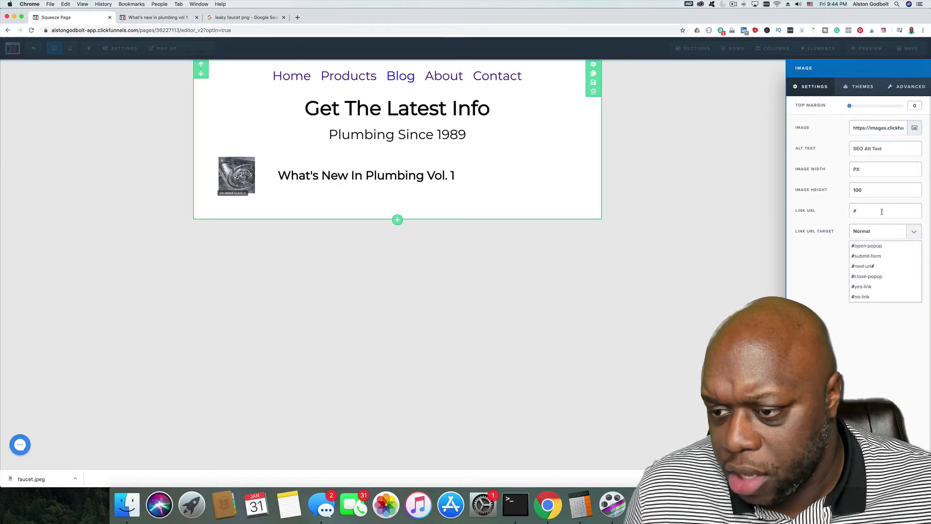
key(super+a)
key(super+v)
click(670, 283)
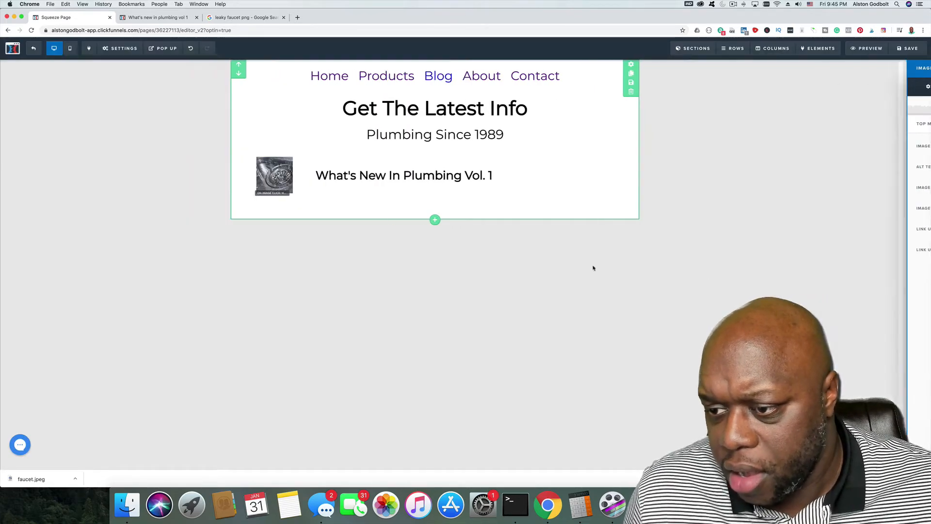
Turn the whole "What's New In Plumbing Vol. 1" headline into a link to the copied article address.
click(454, 177)
key(super+a)
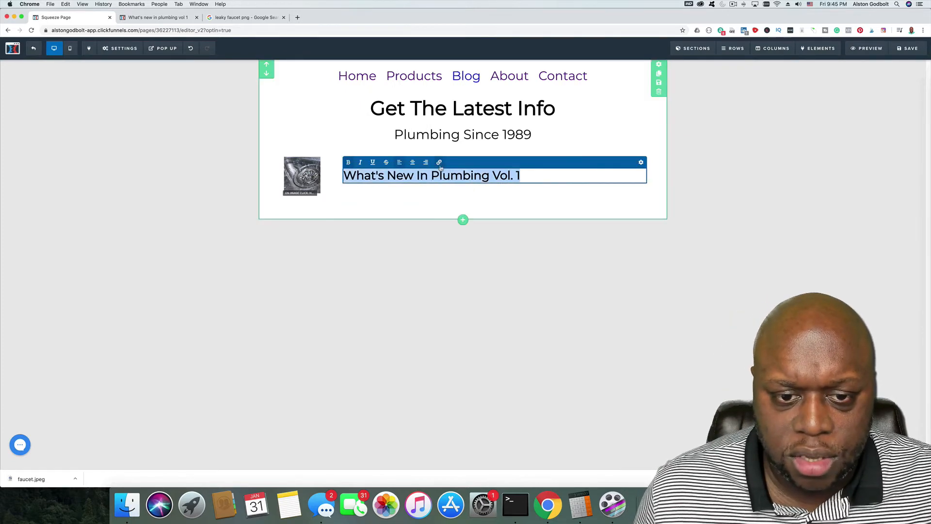
click(438, 162)
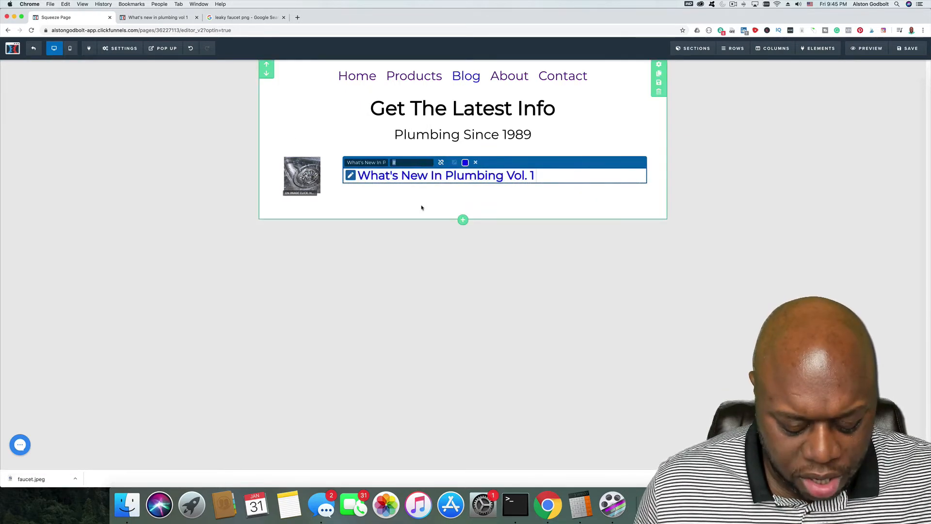
click(421, 262)
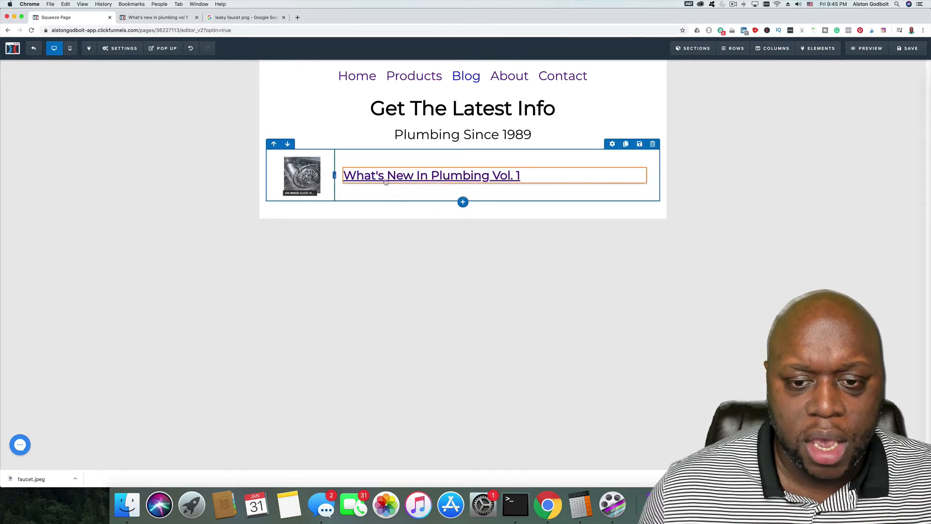
Clone the article row with image and headline five times, save the Blog page and open its preview.
click(626, 144)
click(625, 144)
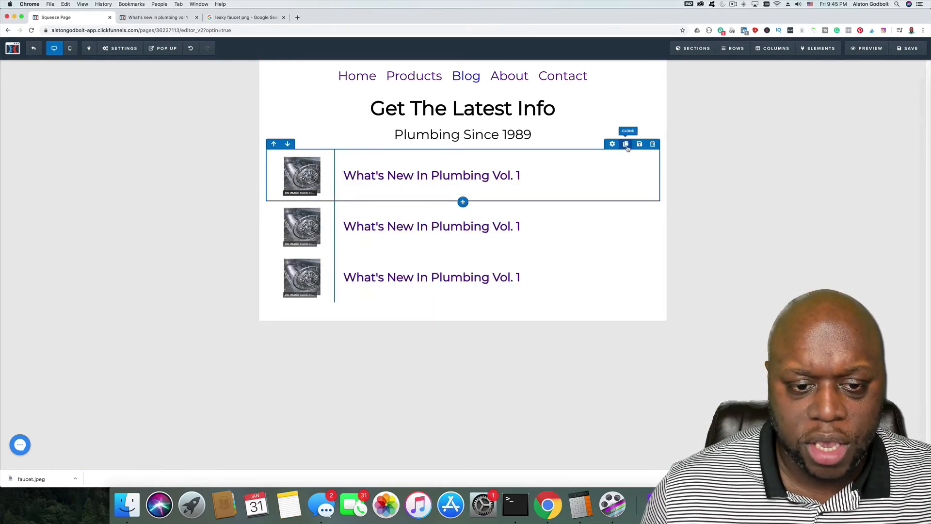
click(626, 145)
click(626, 145)
click(626, 144)
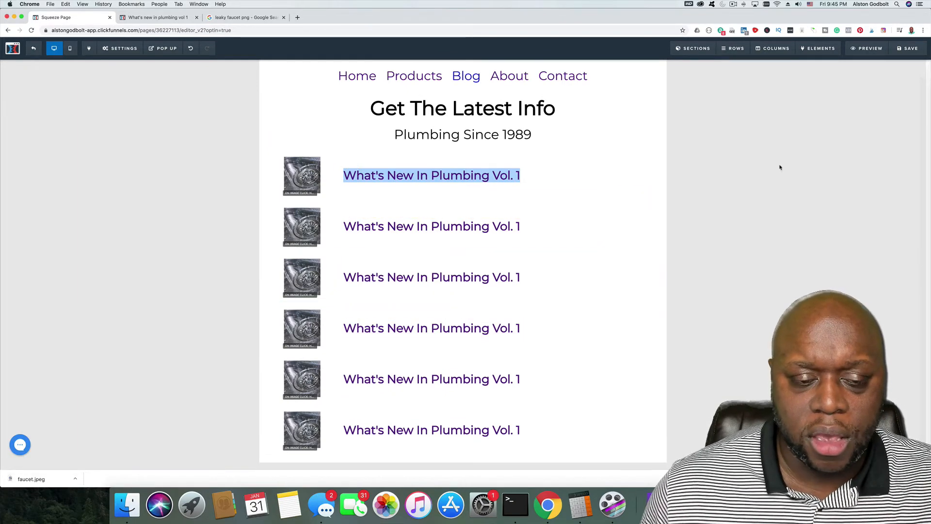
click(907, 51)
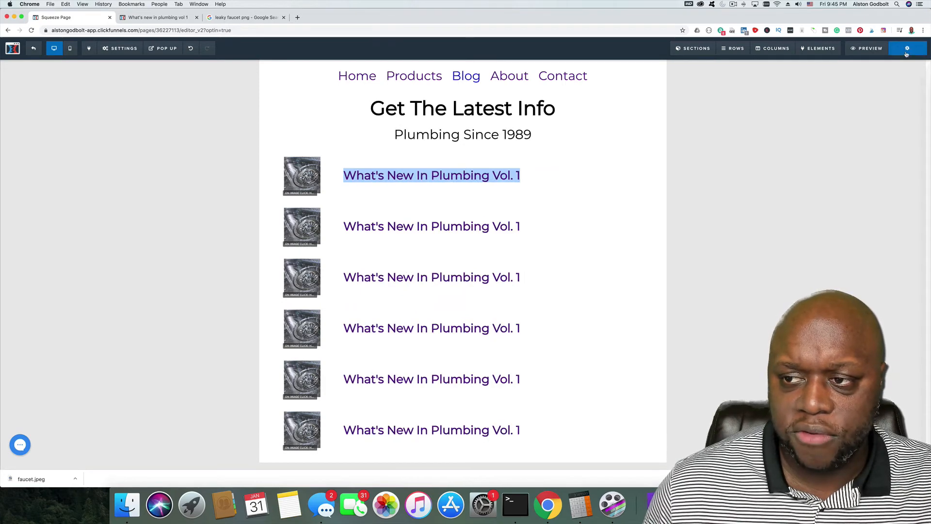
click(854, 53)
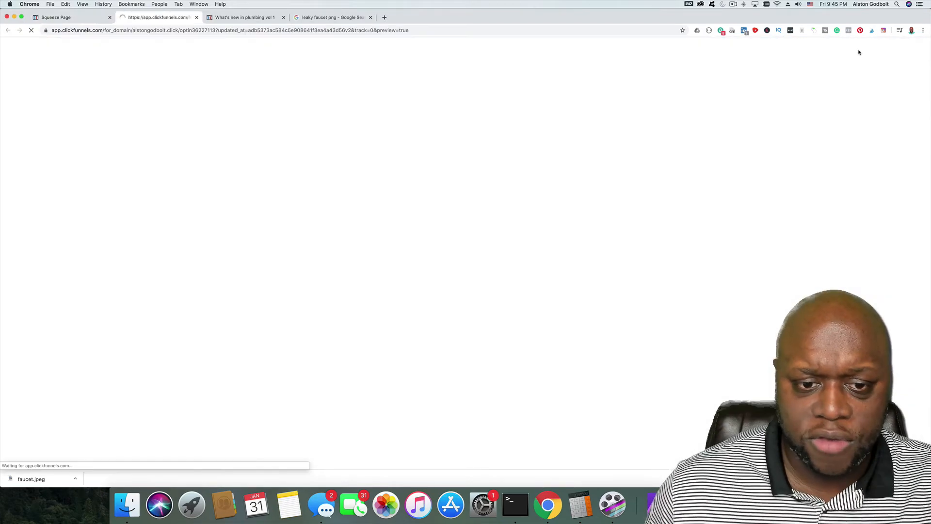
Follow an article link in the Blog page preview, look through the article page it opens and return to the Blog page editor.
click(425, 159)
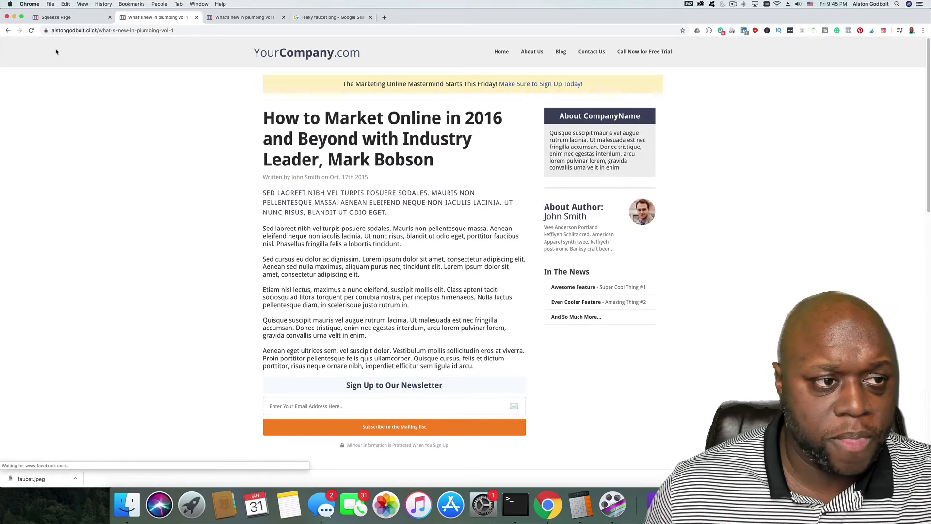
click(71, 20)
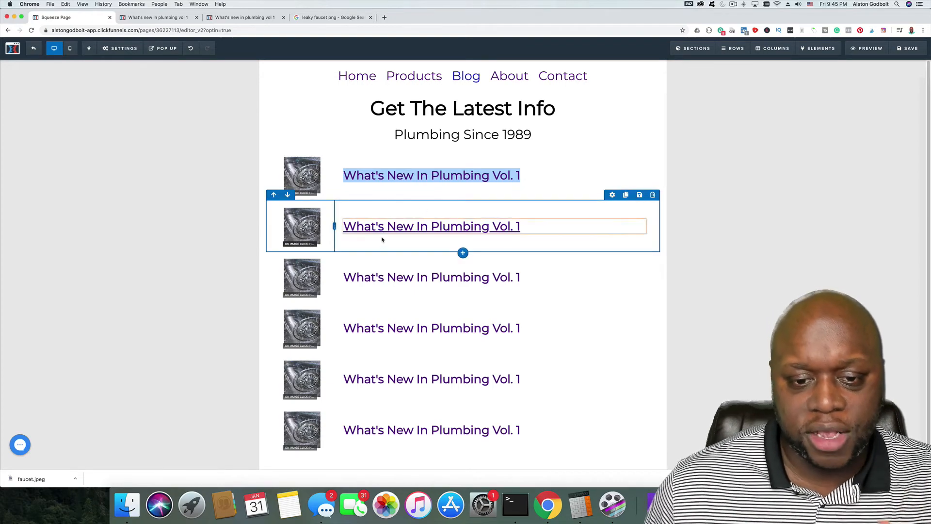
click(165, 16)
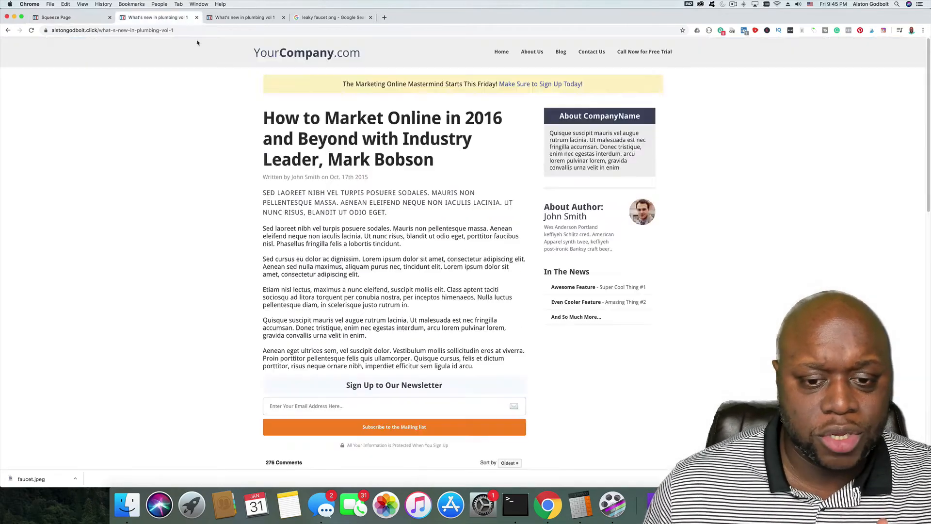
scroll(479, 451, down, 10)
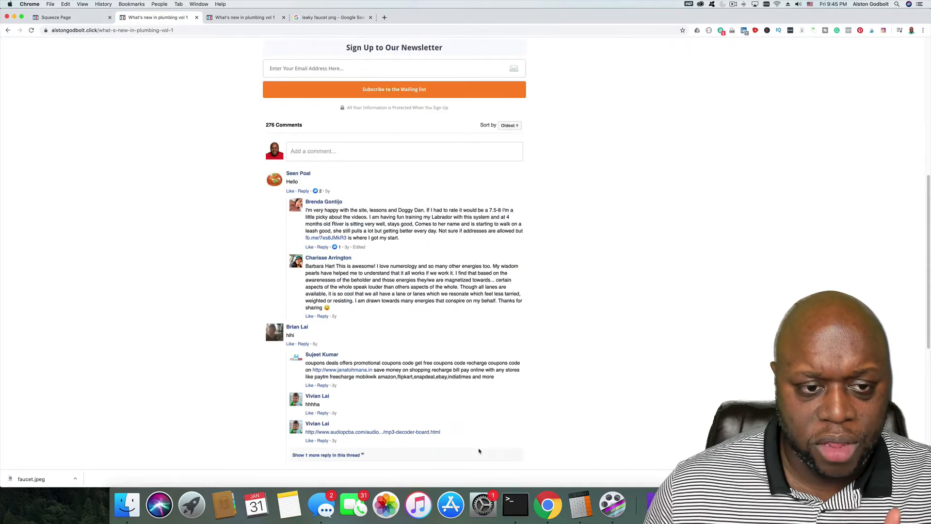
scroll(479, 451, up, 6)
scroll(394, 227, up, 1)
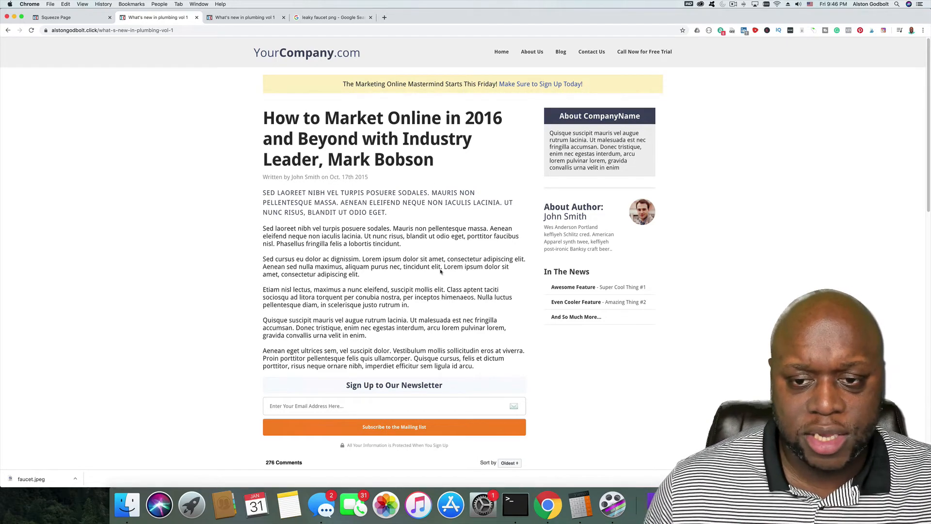
scroll(441, 272, down, 15)
scroll(441, 286, up, 10)
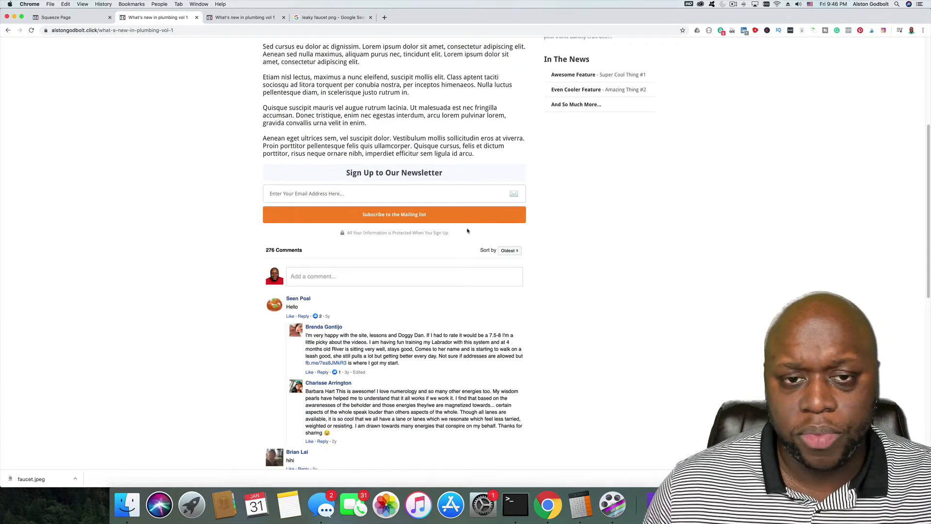
click(76, 17)
scroll(440, 285, down, 1)
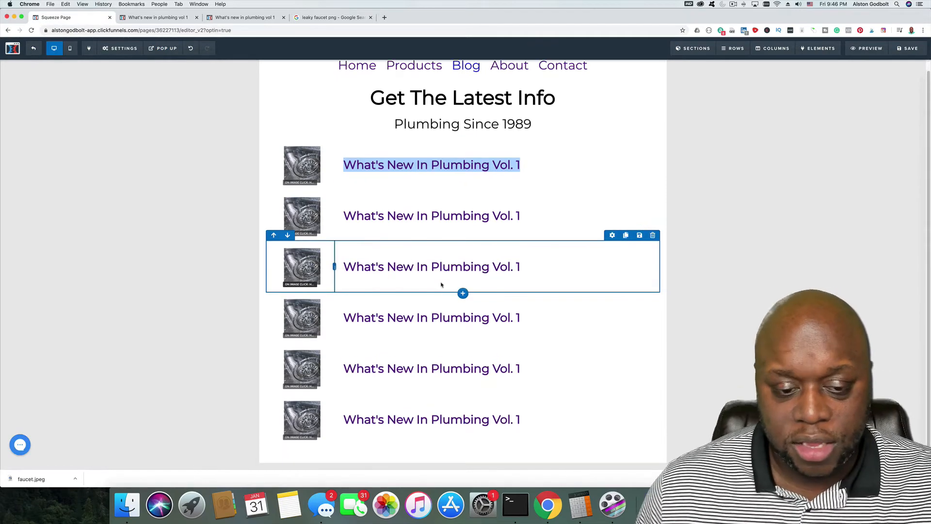
scroll(441, 283, up, 1)
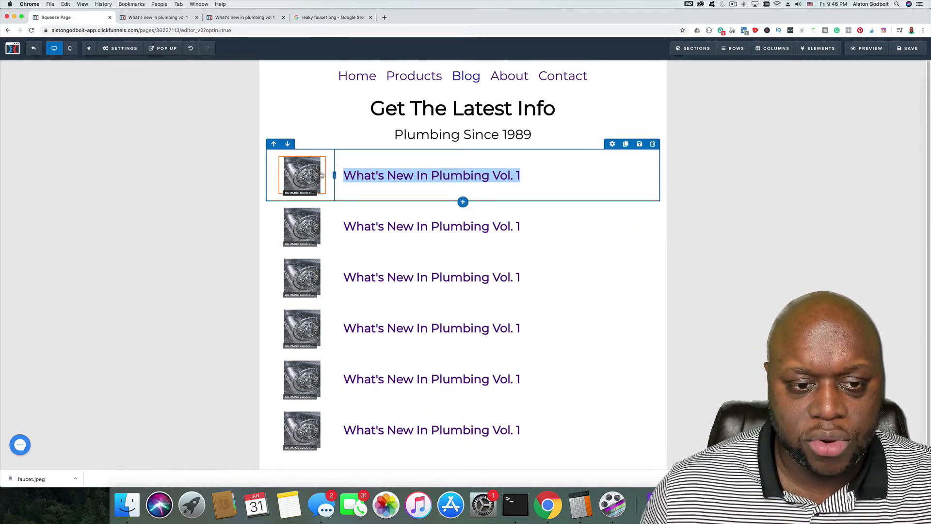
click(481, 177)
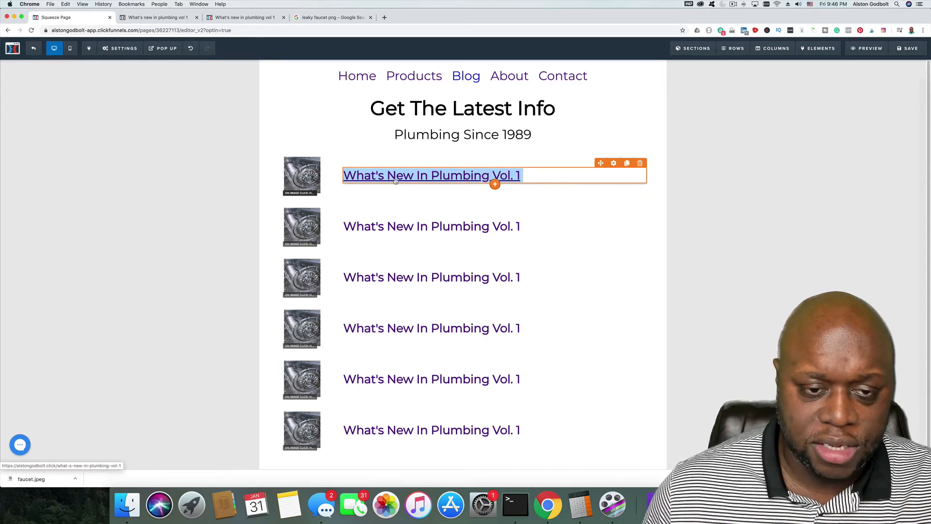
Open the home page of the personal blog site in a new browser tab and examine its Recent Posts layout.
click(384, 18)
text(alston)
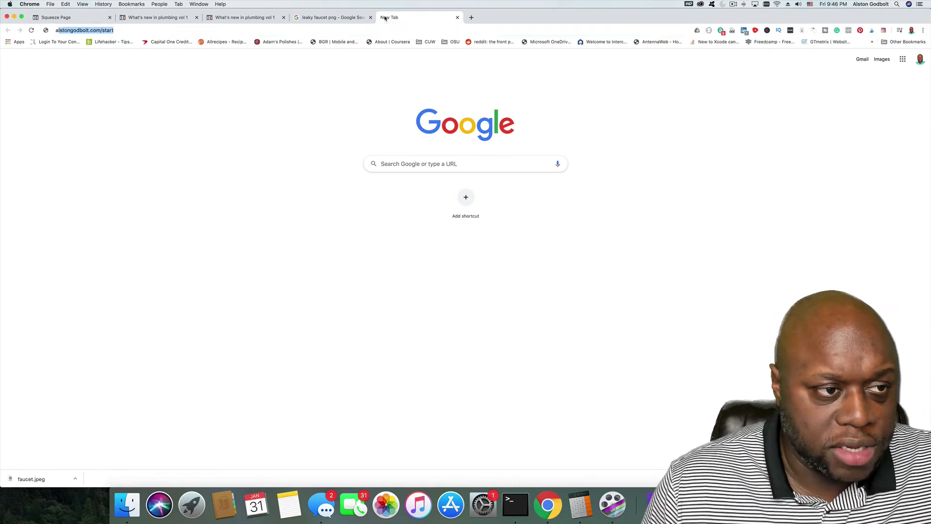
text(godbolt.com/)
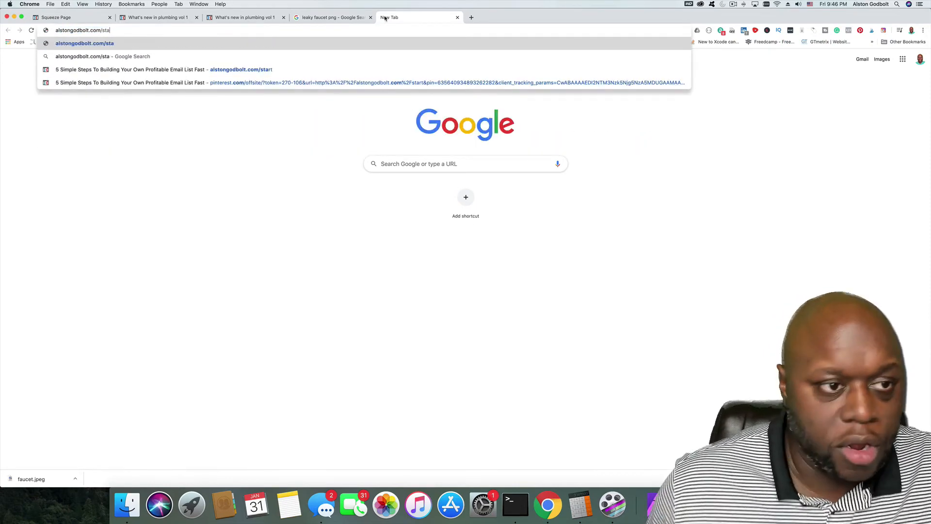
key(BackSpace)
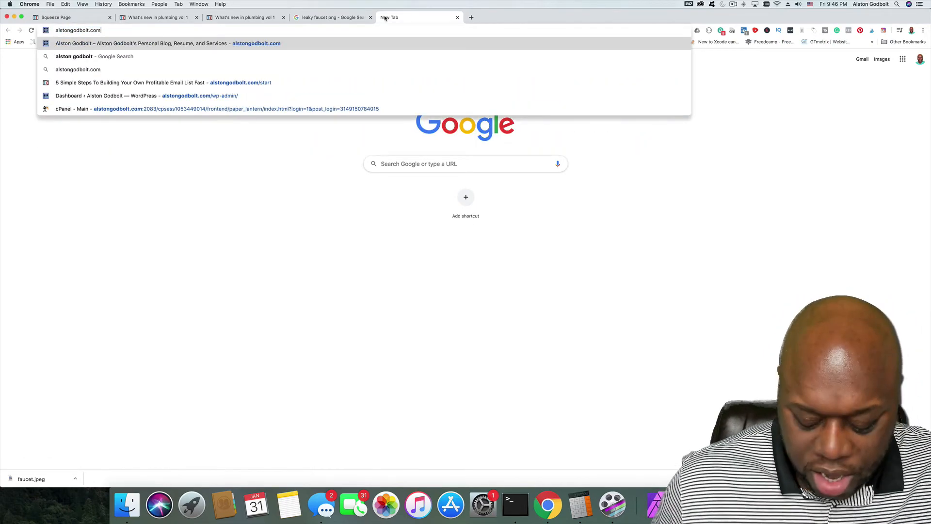
key(Return)
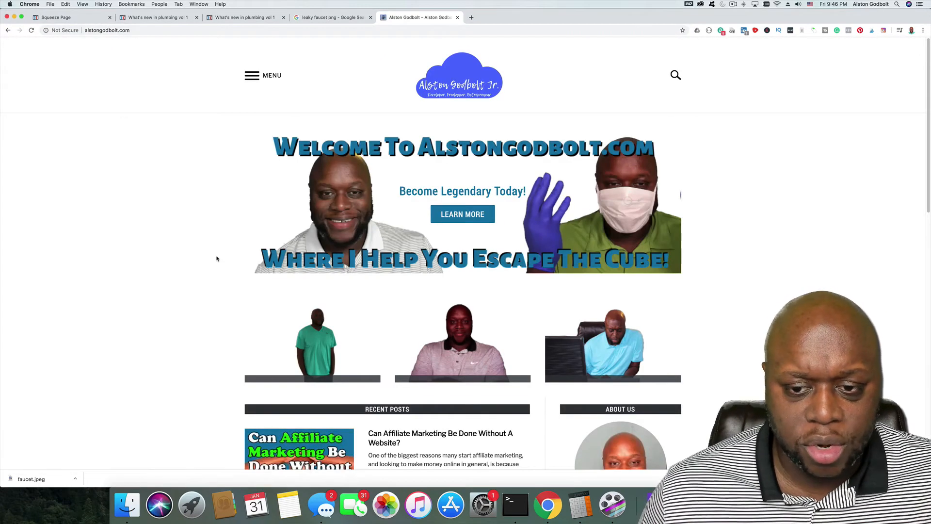
scroll(217, 258, down, 6)
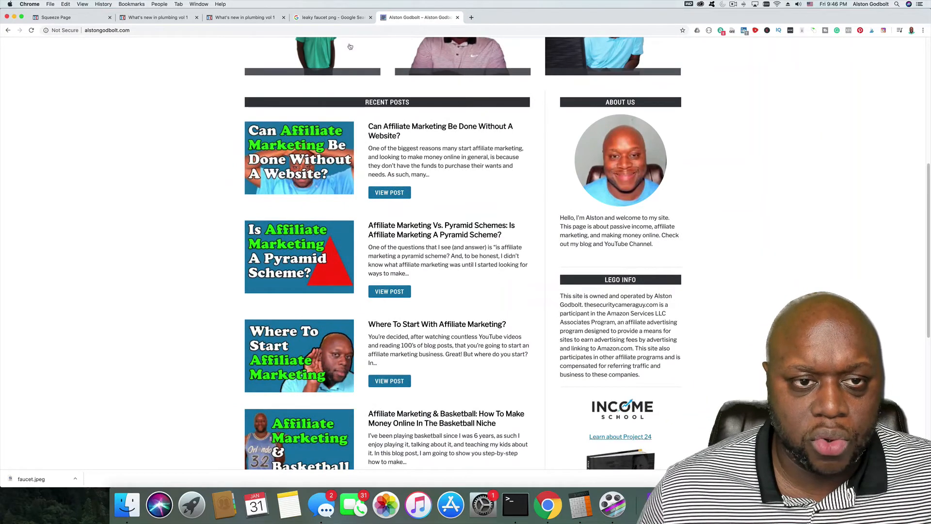
Return to the Blog page editor and add a paragraph element below the first article headline.
click(66, 18)
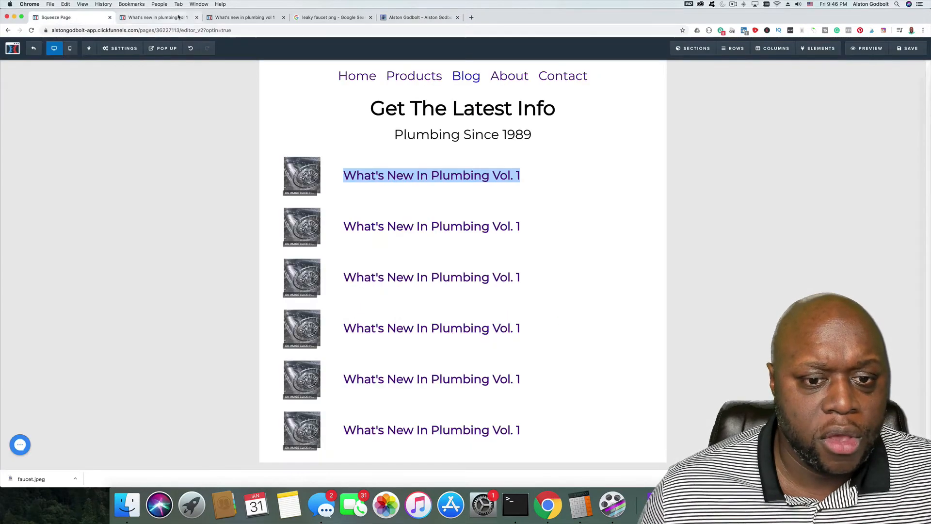
click(492, 179)
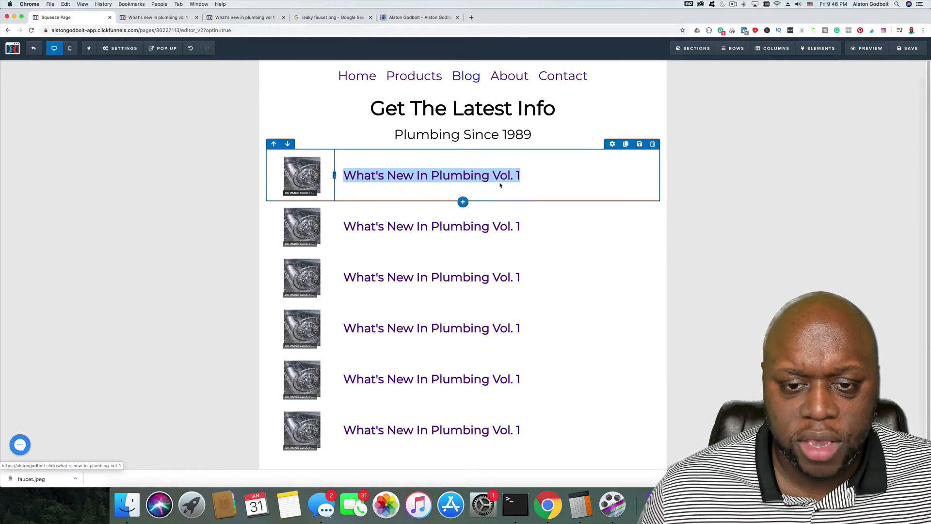
click(488, 177)
click(495, 203)
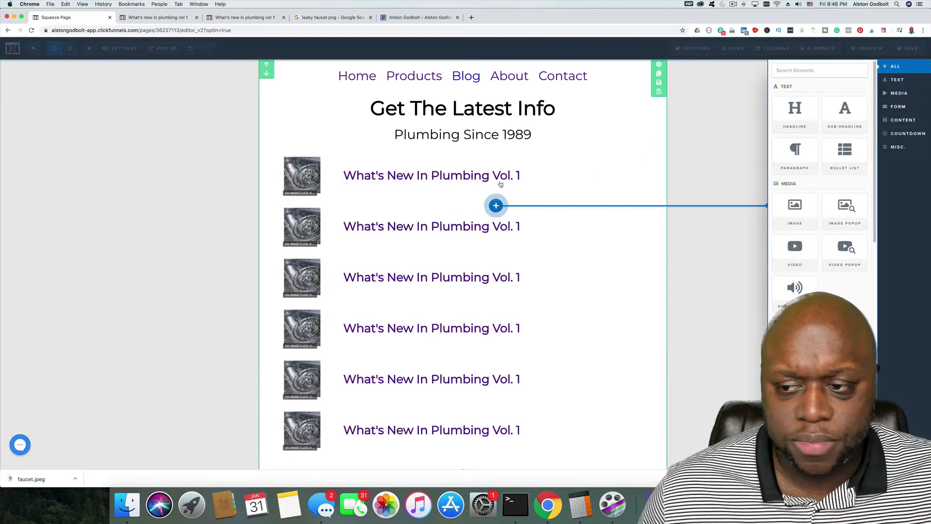
click(790, 156)
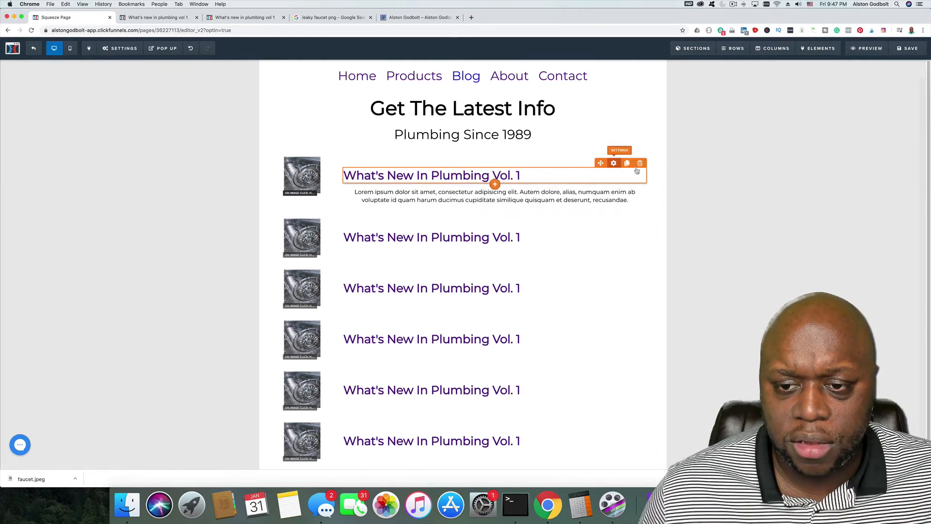
Set the first article headline's top margin to 0 and left-align the paragraph below it.
click(613, 163)
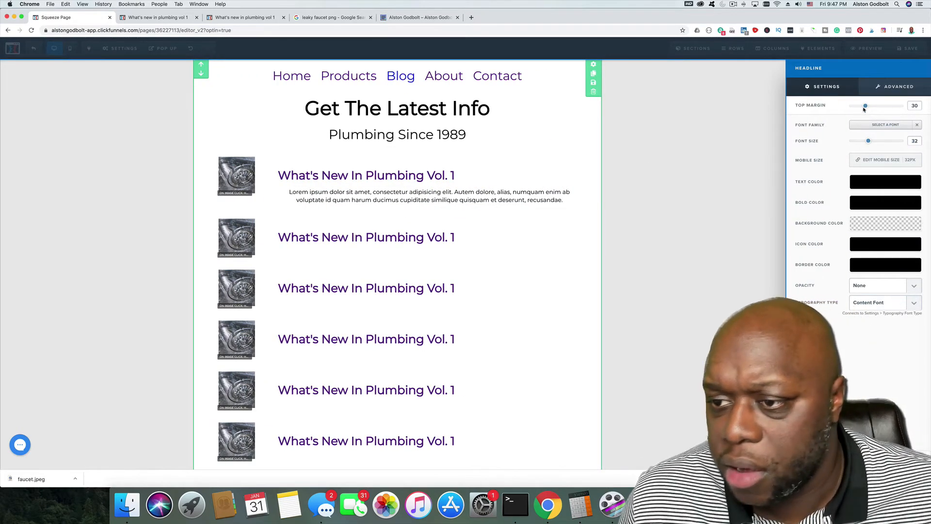
drag(865, 105, 845, 112)
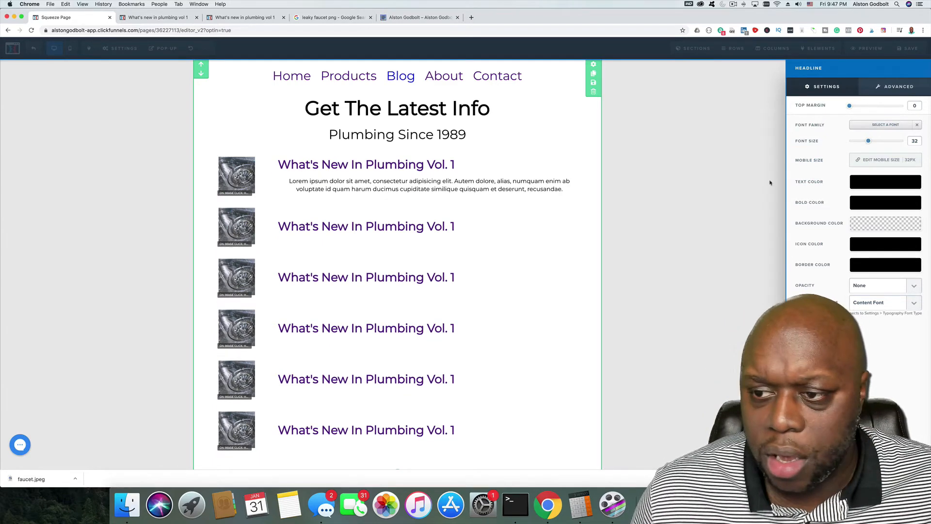
click(351, 181)
click(416, 180)
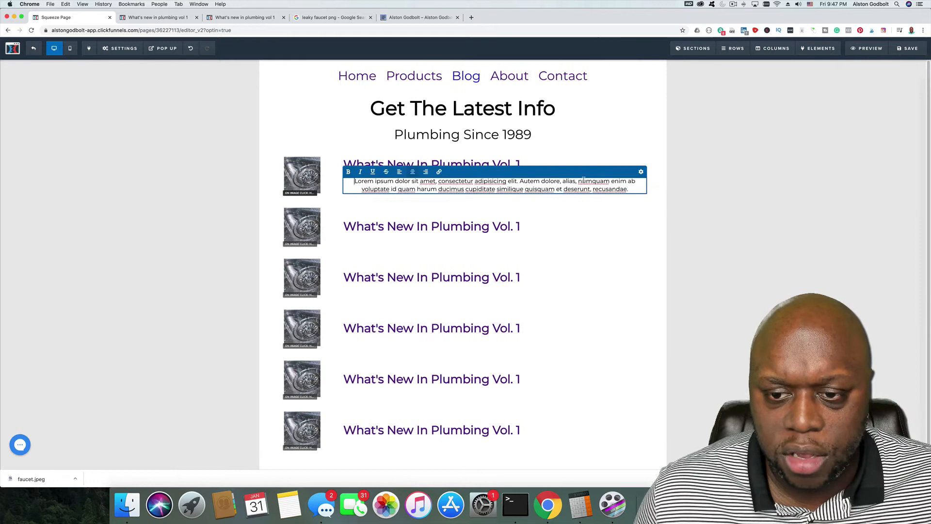
click(401, 172)
click(688, 221)
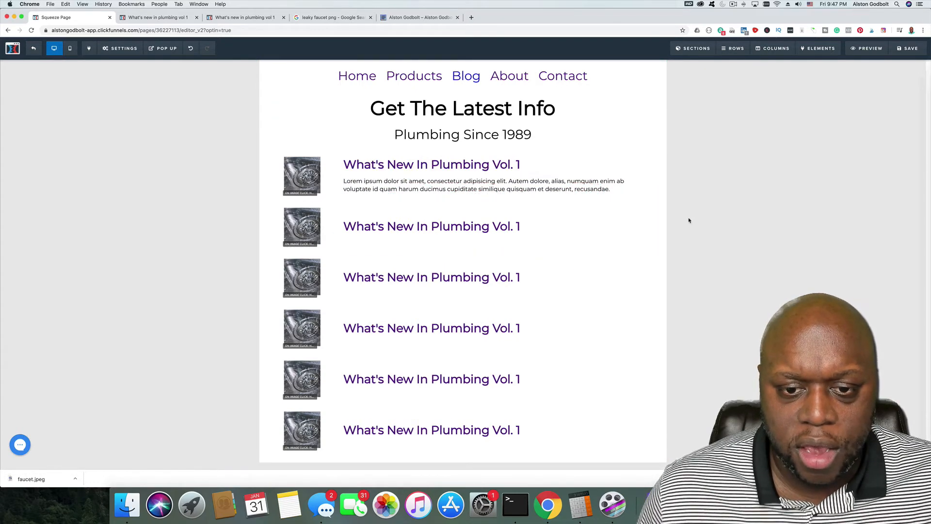
Replace the placeholder text of the first article's paragraph with "This weeek's topics are...".
triple_click(502, 182)
text(TH)
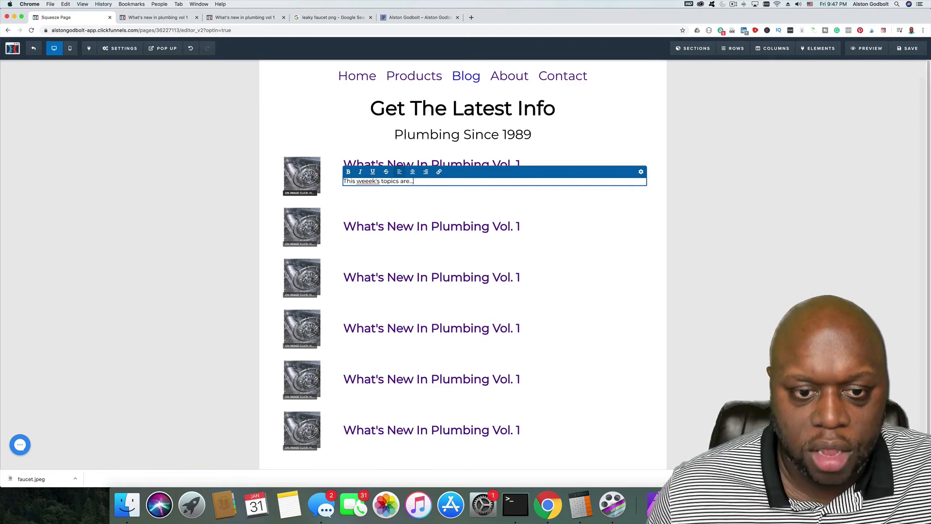
click(712, 223)
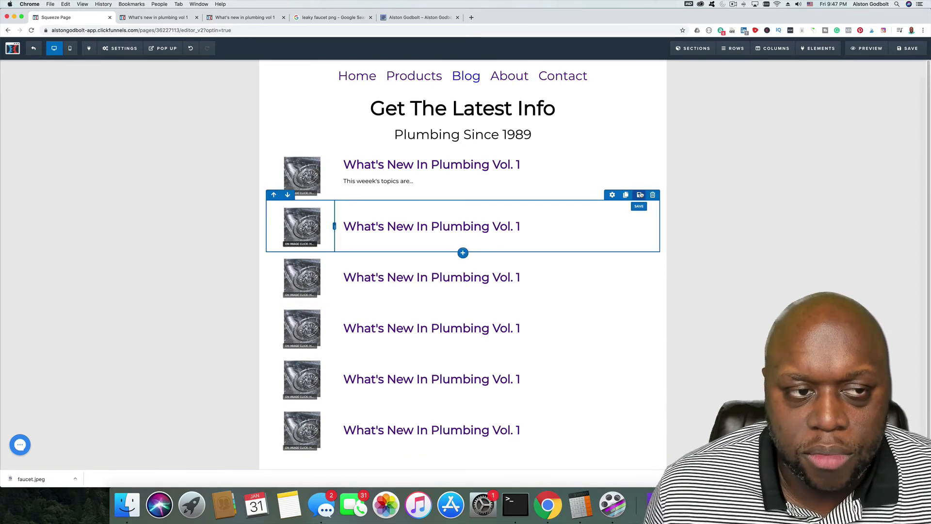
Check the reference blog's post layout and add a button element below the first article's paragraph on the Blog page.
click(421, 18)
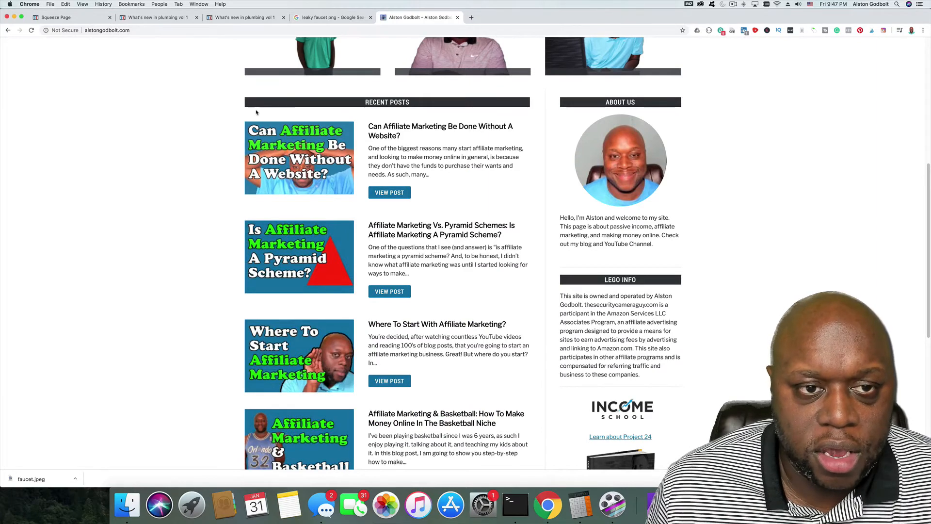
click(78, 20)
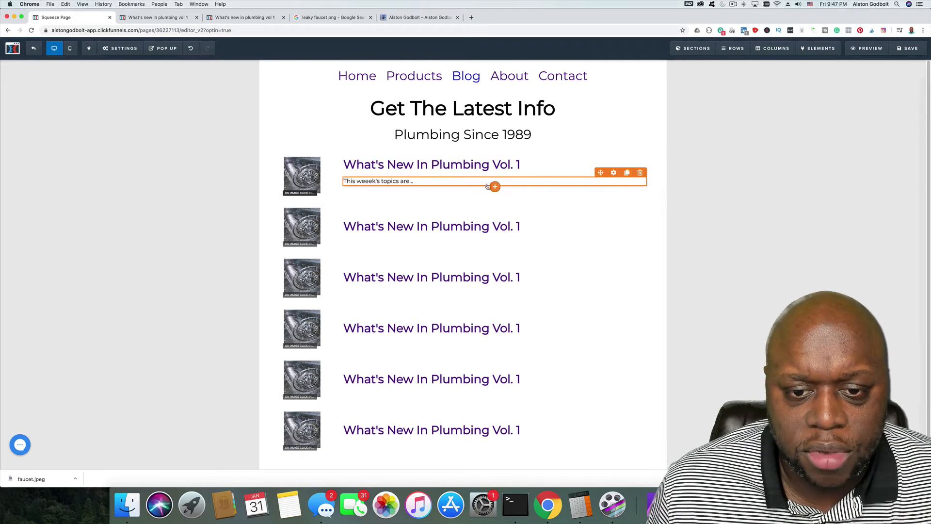
click(494, 185)
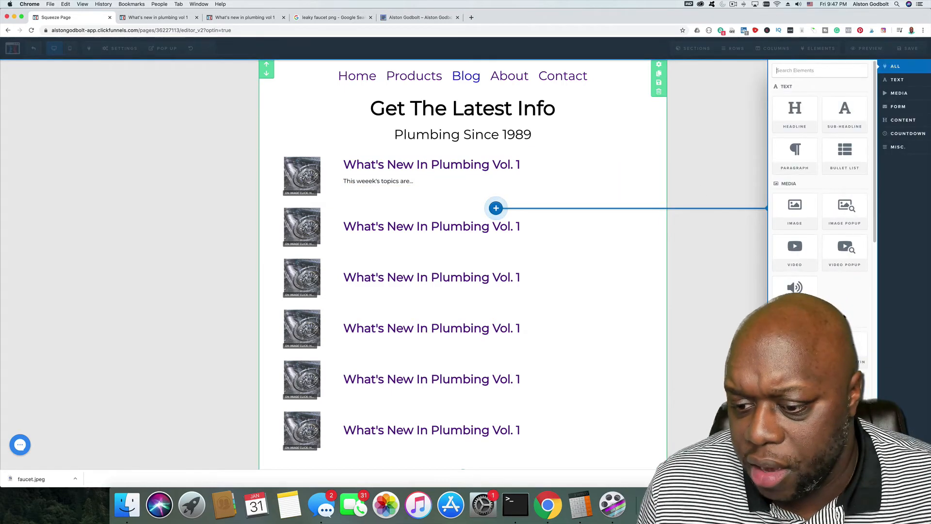
click(795, 348)
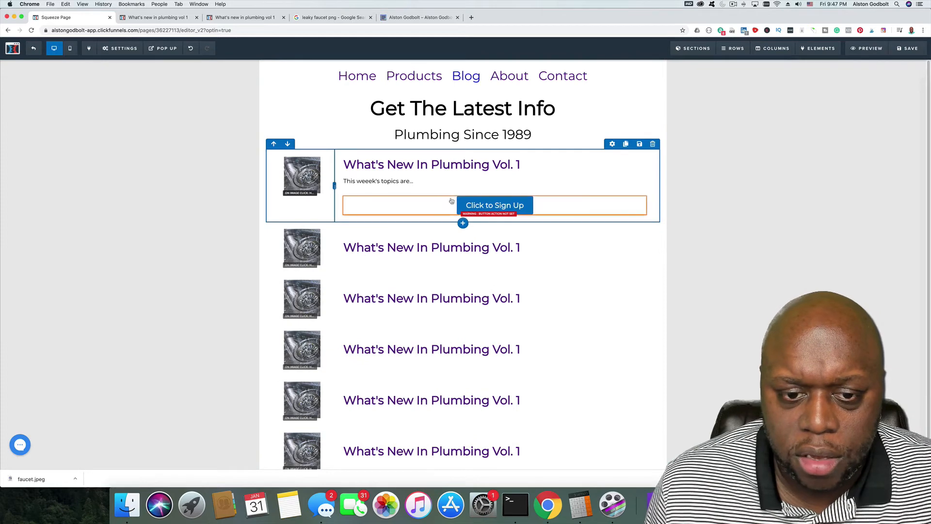
Set the alignment of the new button in the first article row to Left.
click(614, 192)
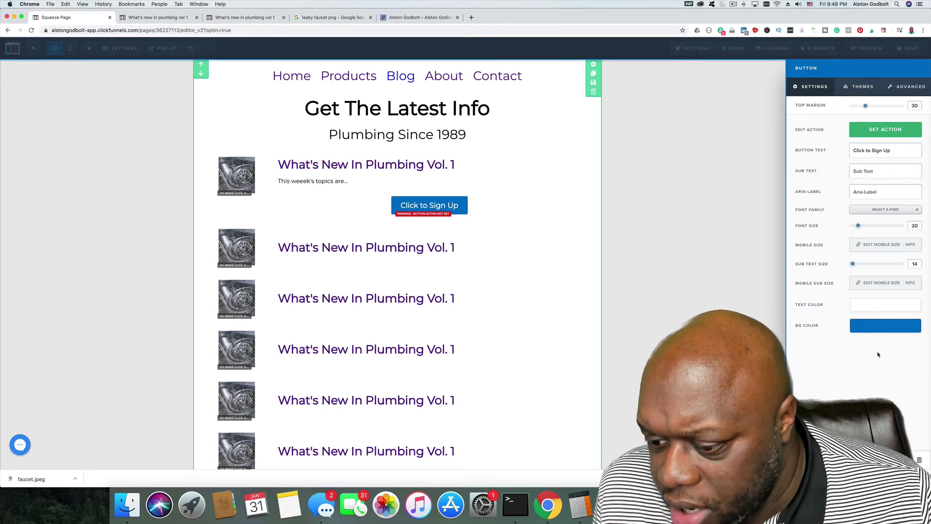
click(862, 86)
scroll(848, 333, down, 3)
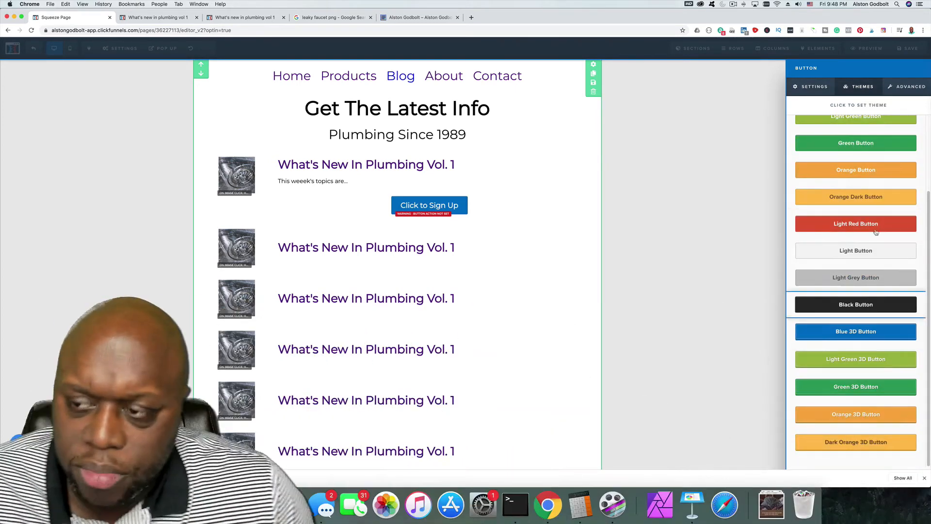
click(908, 89)
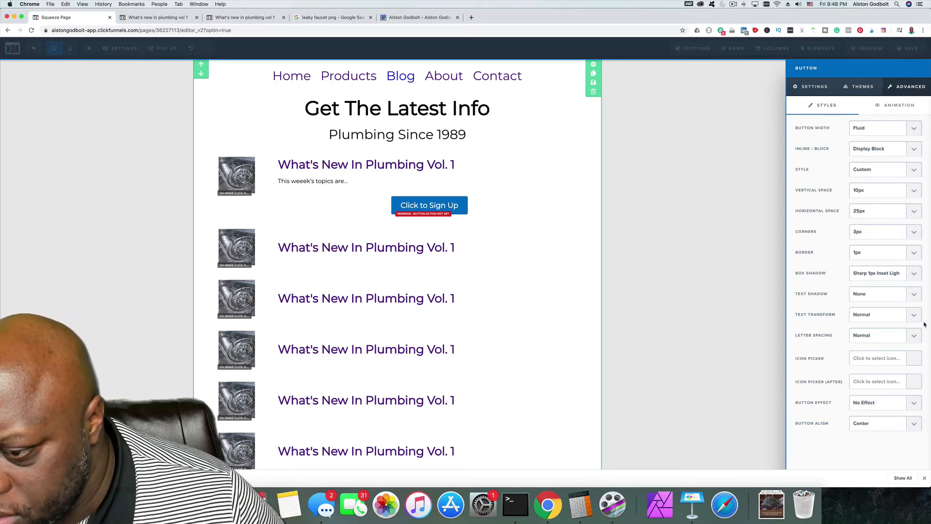
click(911, 422)
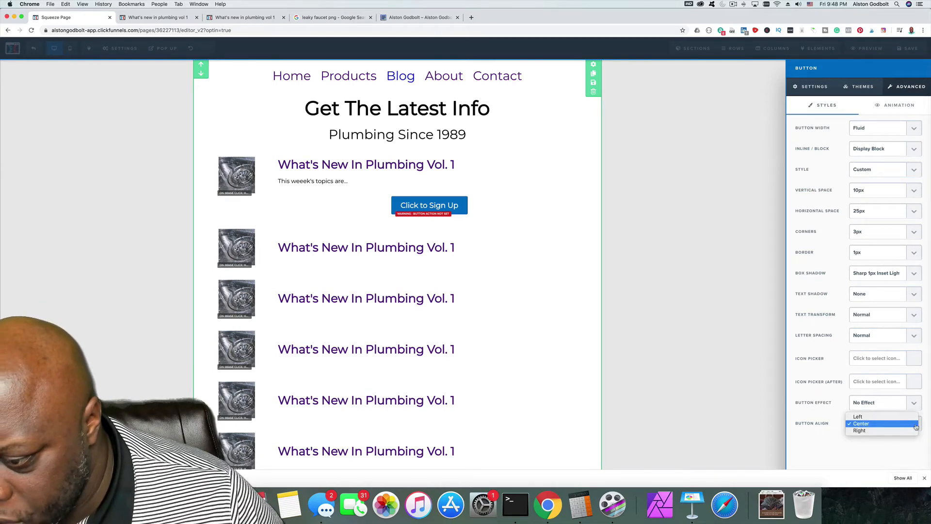
click(888, 416)
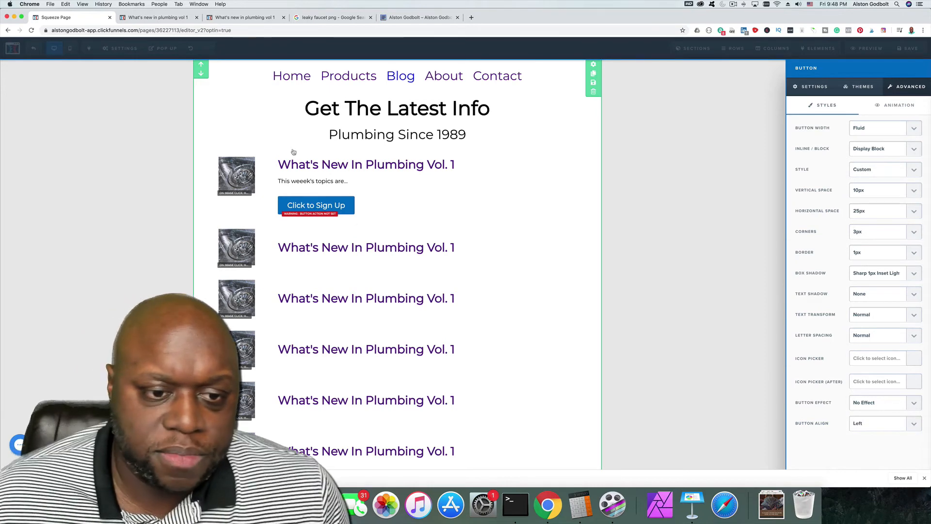
click(293, 152)
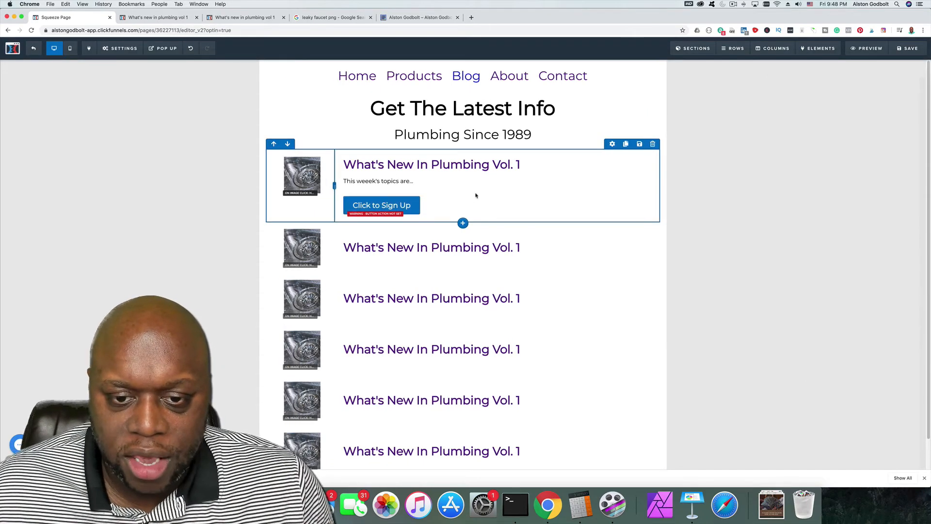
Set the top margin of the first article's button to 10.
click(614, 192)
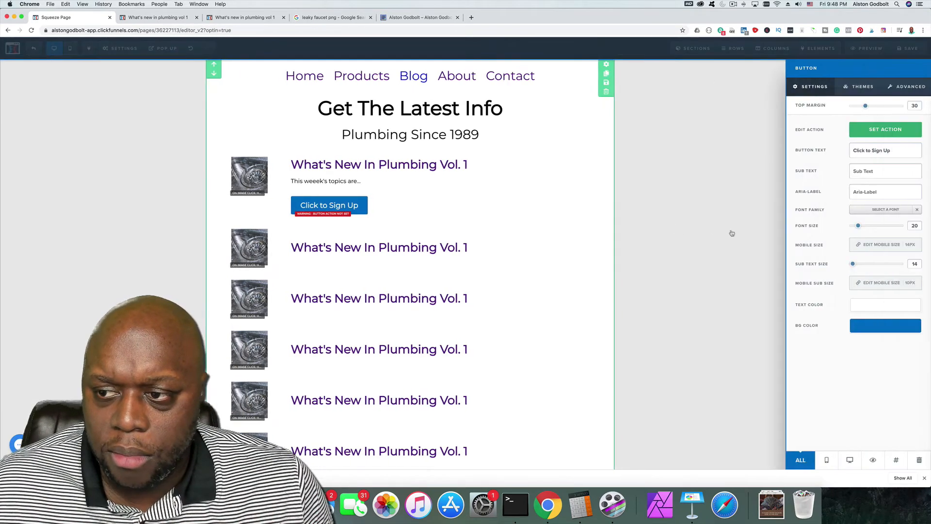
drag(867, 108, 849, 106)
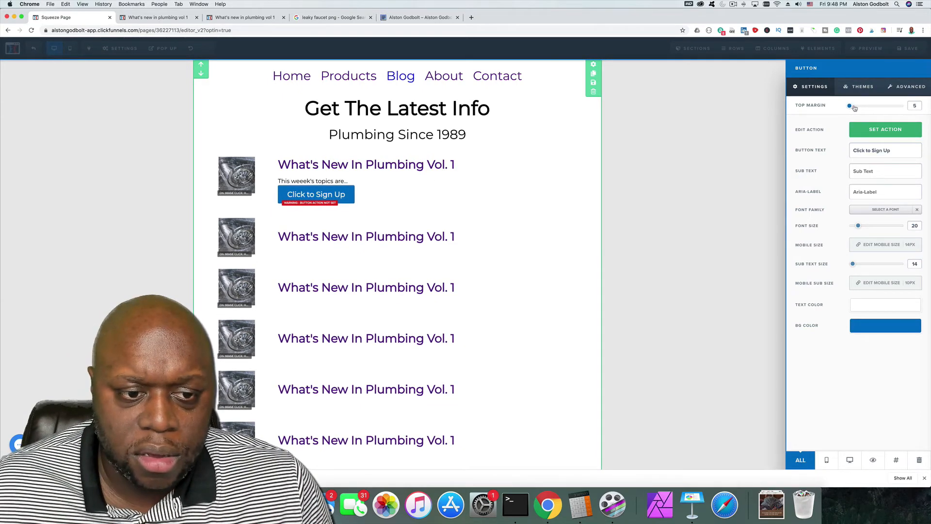
drag(855, 107, 857, 107)
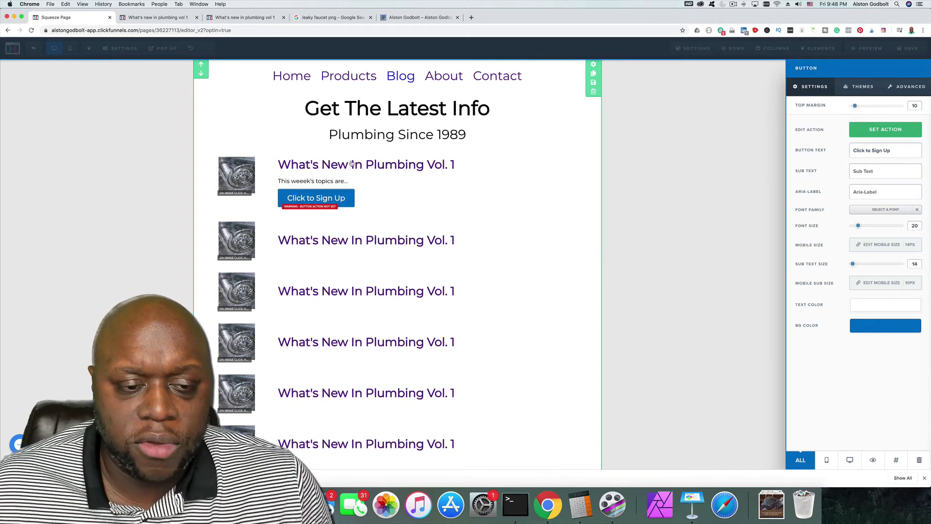
click(416, 206)
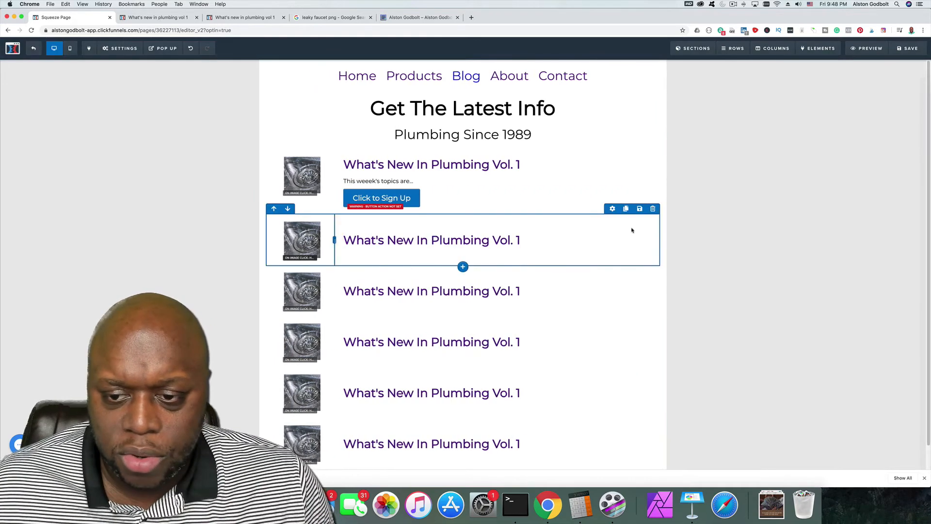
Delete the five duplicate article rows below the first one and save the Blog page.
click(653, 209)
key(Return)
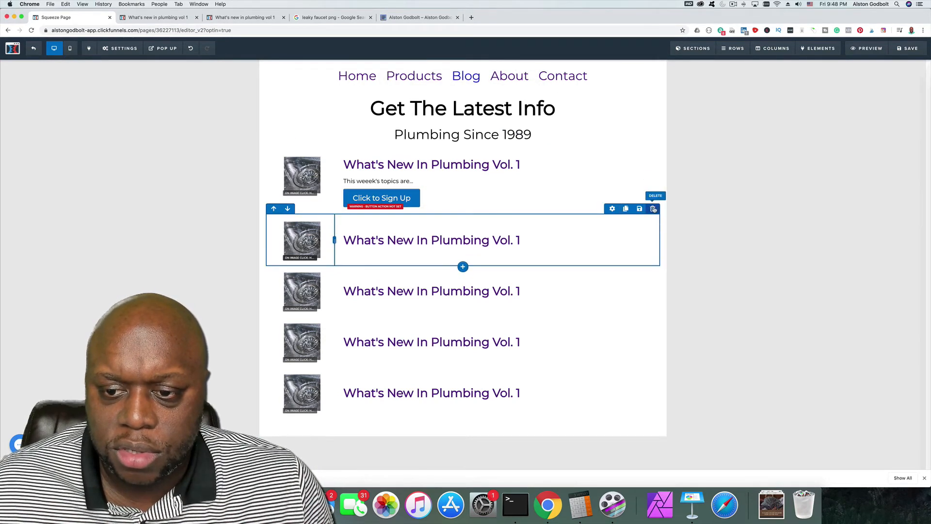
click(653, 209)
key(Return)
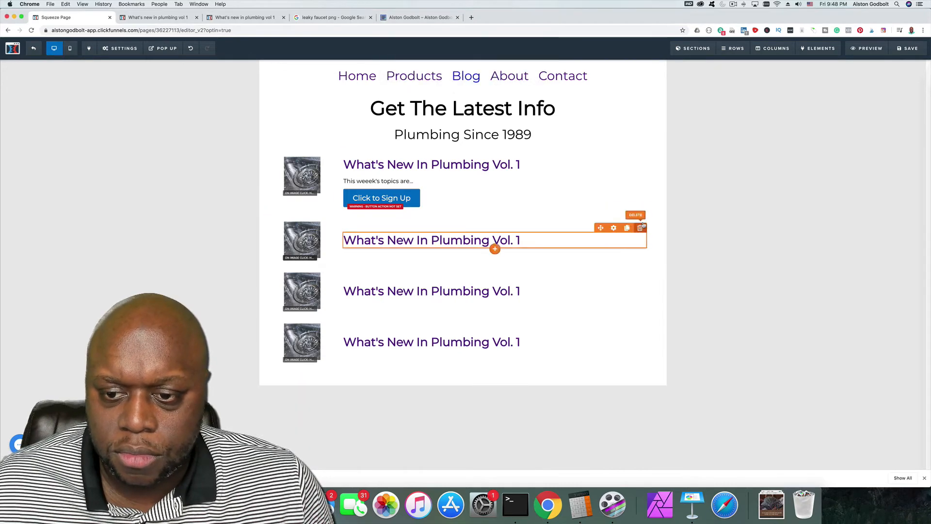
click(652, 208)
click(526, 75)
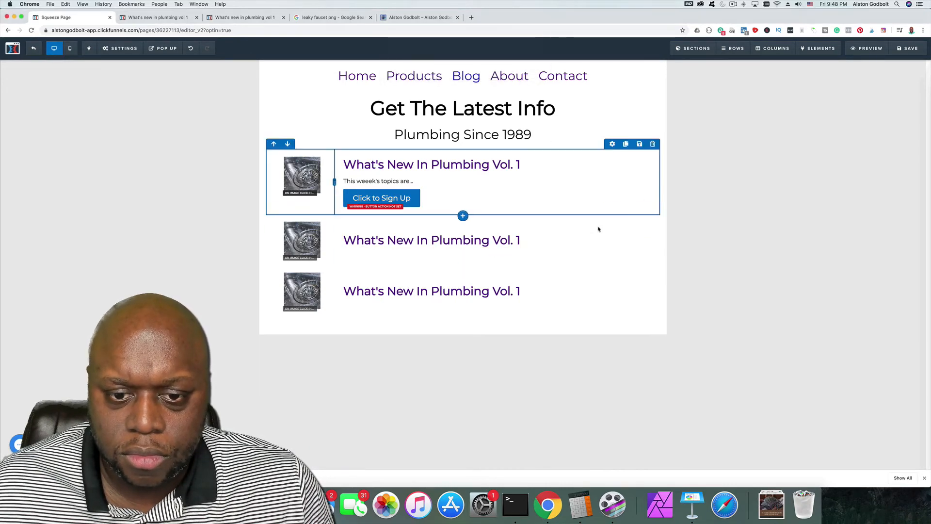
click(652, 208)
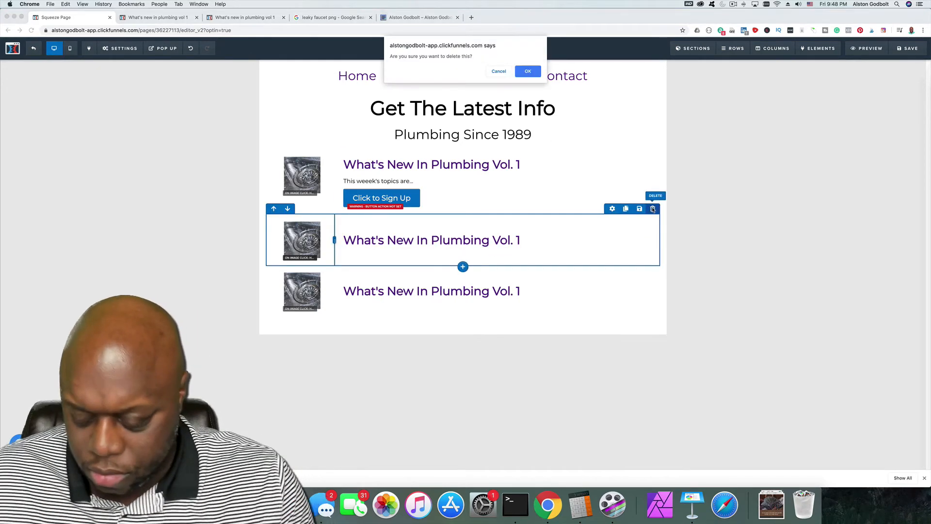
key(Return)
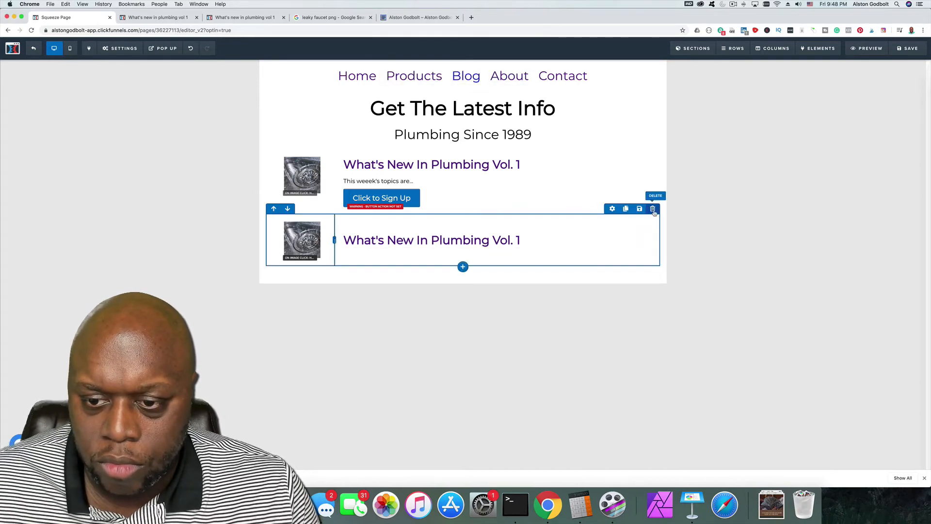
click(652, 209)
key(Return)
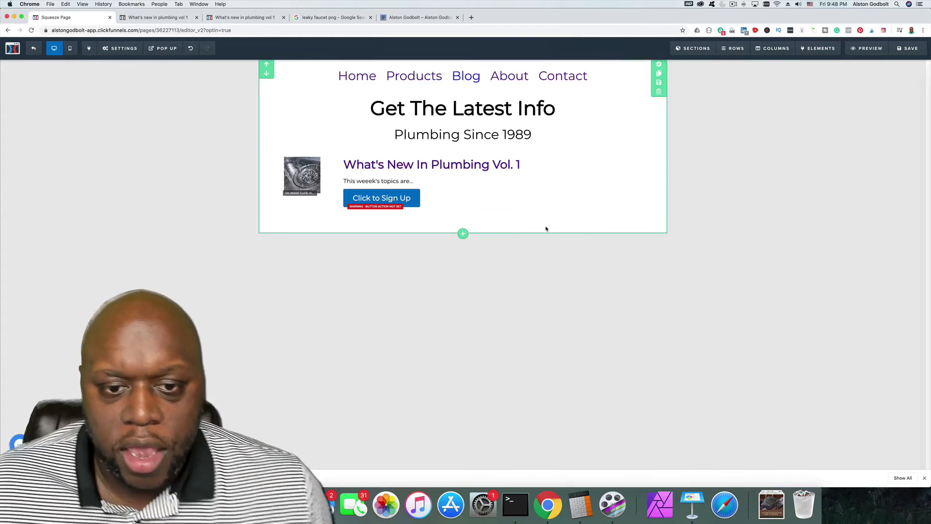
click(908, 49)
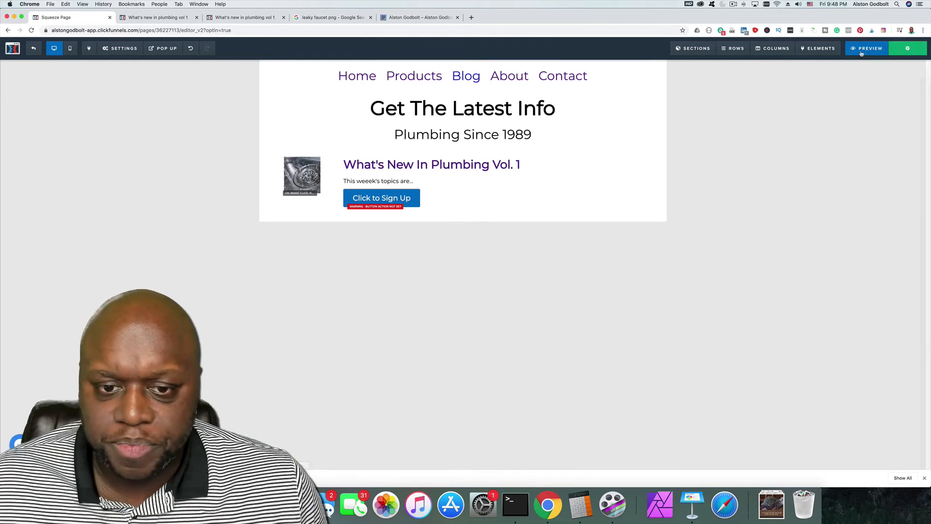
Preview the Blog page and compare its article row with the recent posts on the reference blog.
click(859, 51)
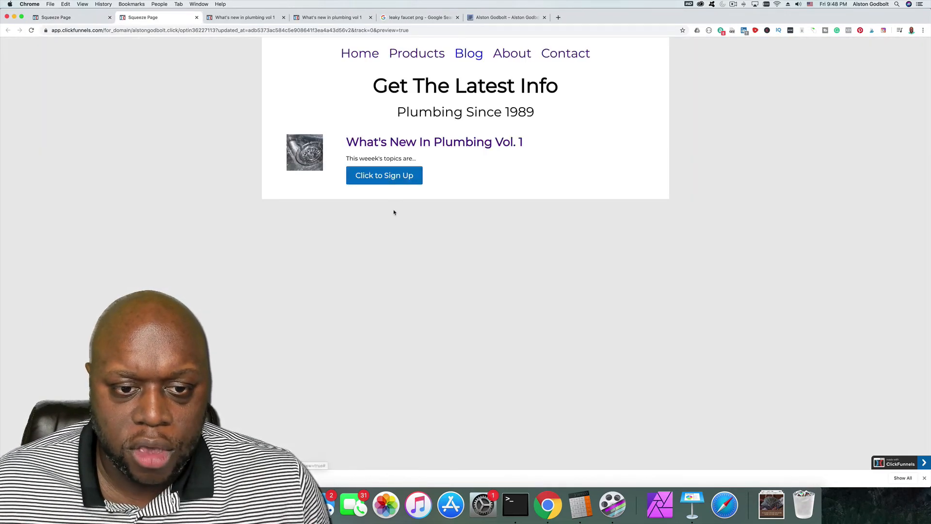
click(504, 17)
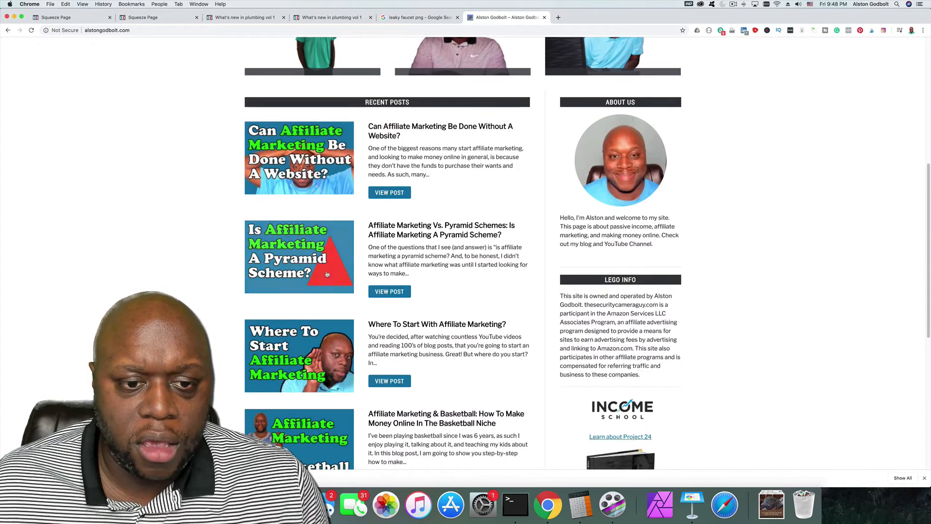
click(87, 18)
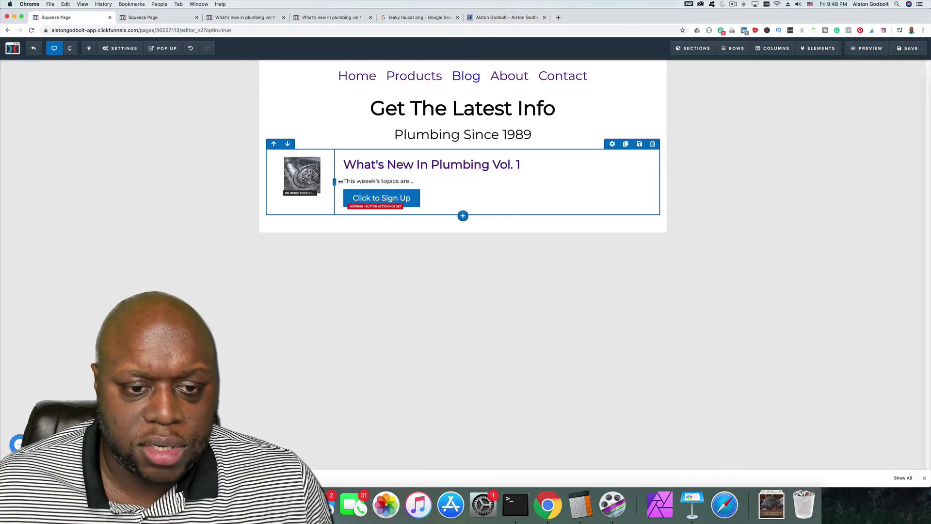
Set the image height in the remaining article row to 300.
click(301, 174)
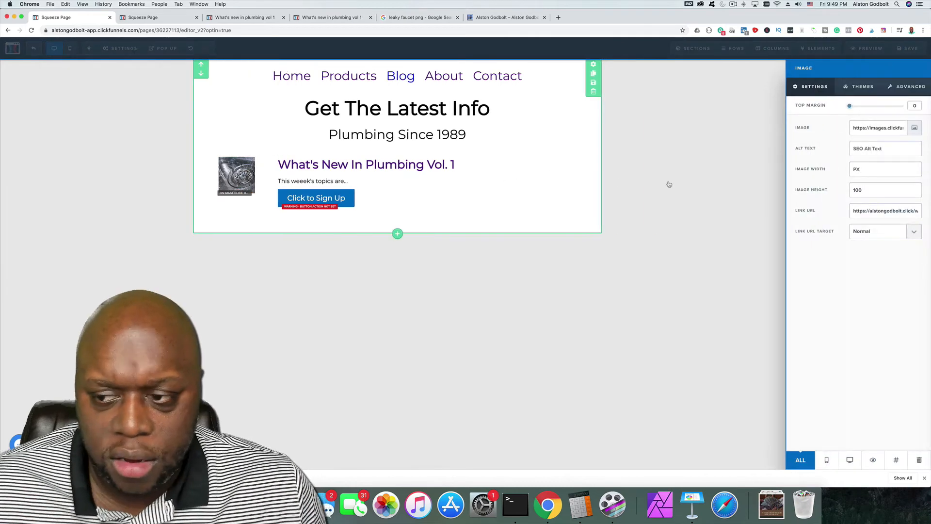
double_click(870, 191)
text(300)
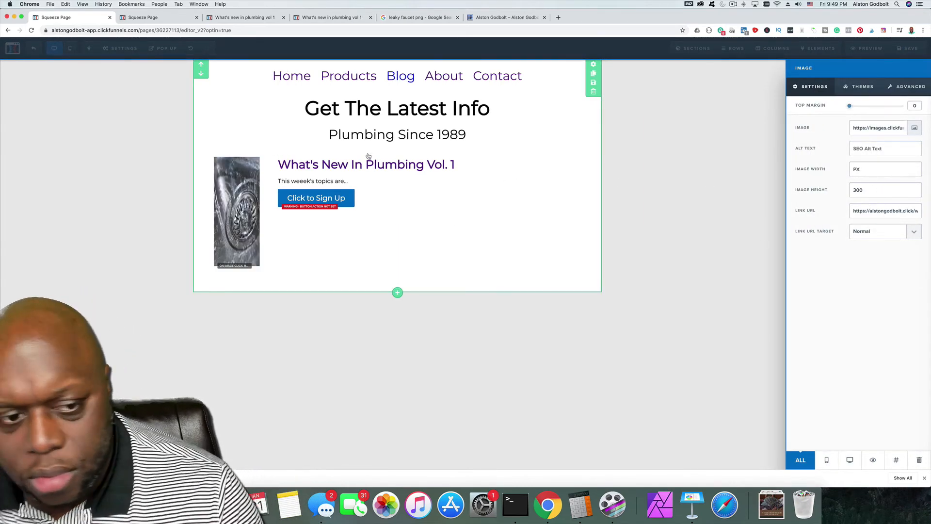
click(277, 249)
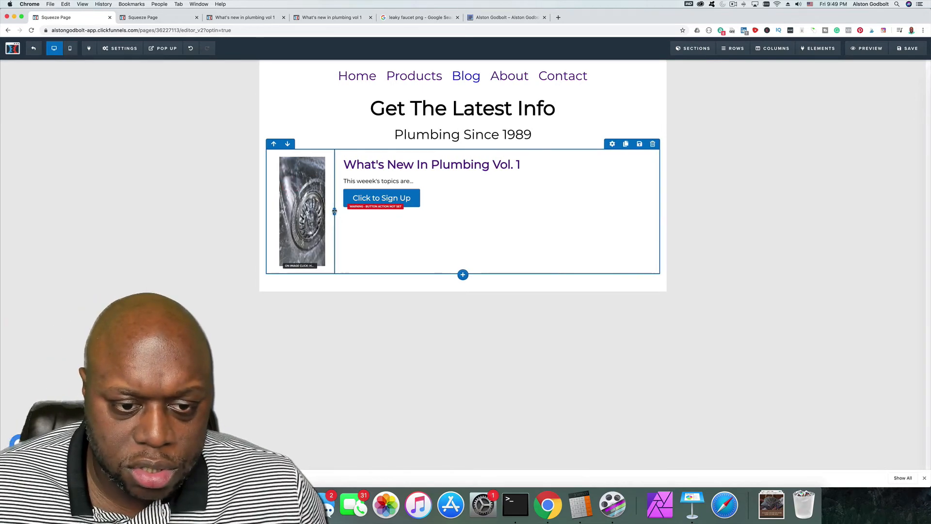
Widen the image column of the article row and set the image height to 225.
drag(357, 213, 364, 214)
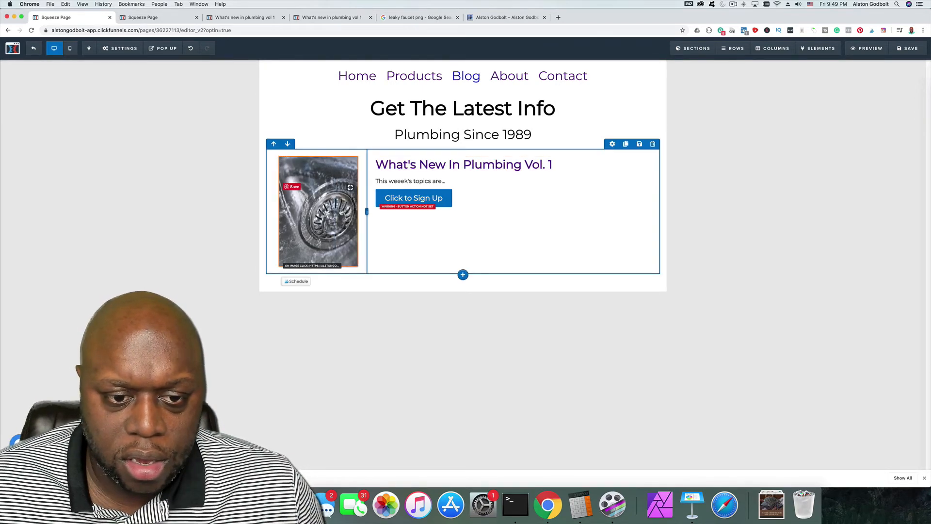
mouse_move(382, 213)
mouse_down()
mouse_move(395, 210)
mouse_move(384, 214)
mouse_up()
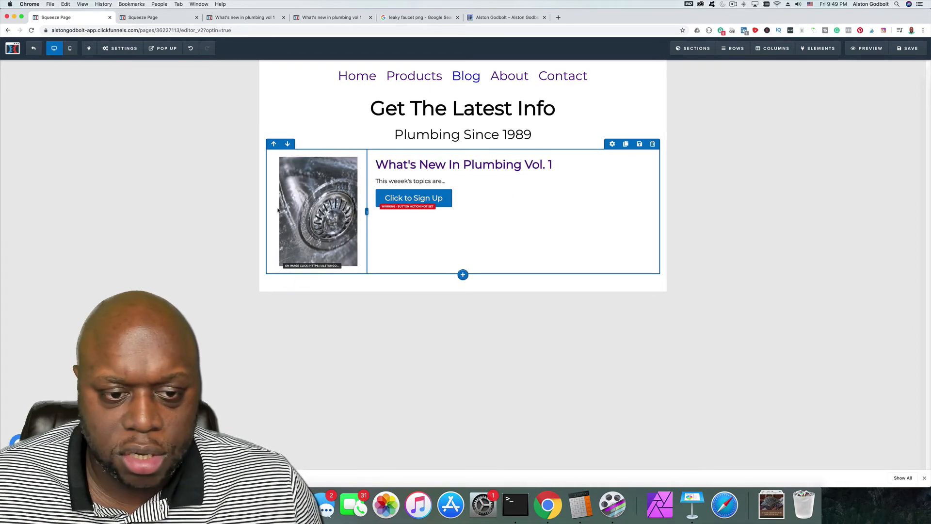
click(312, 211)
double_click(857, 190)
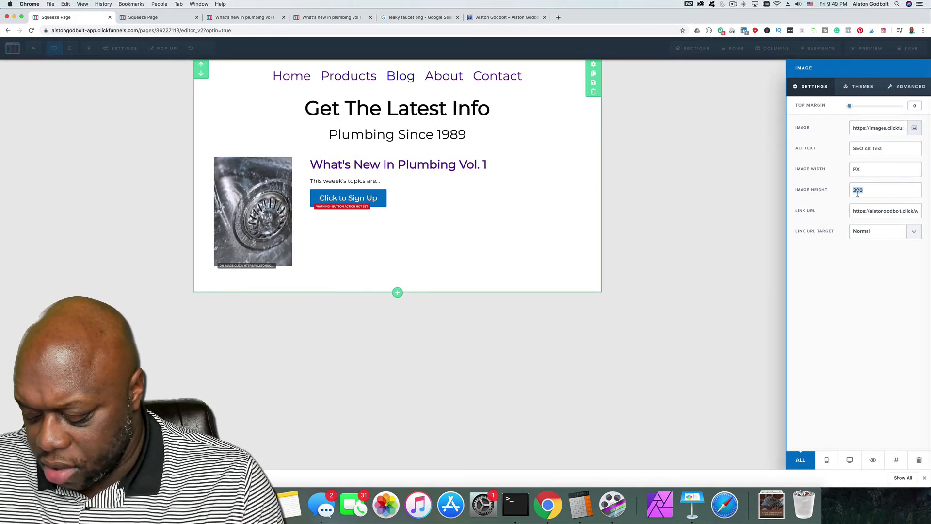
text(225)
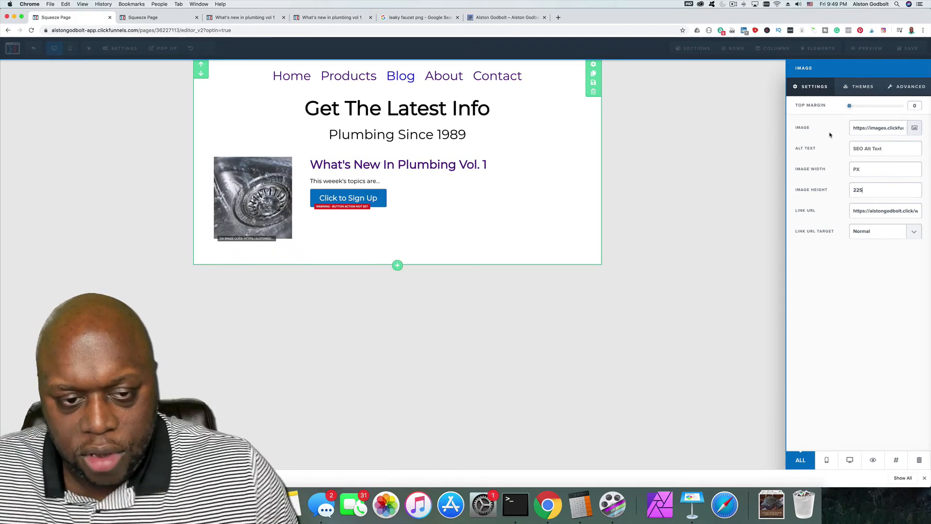
click(480, 165)
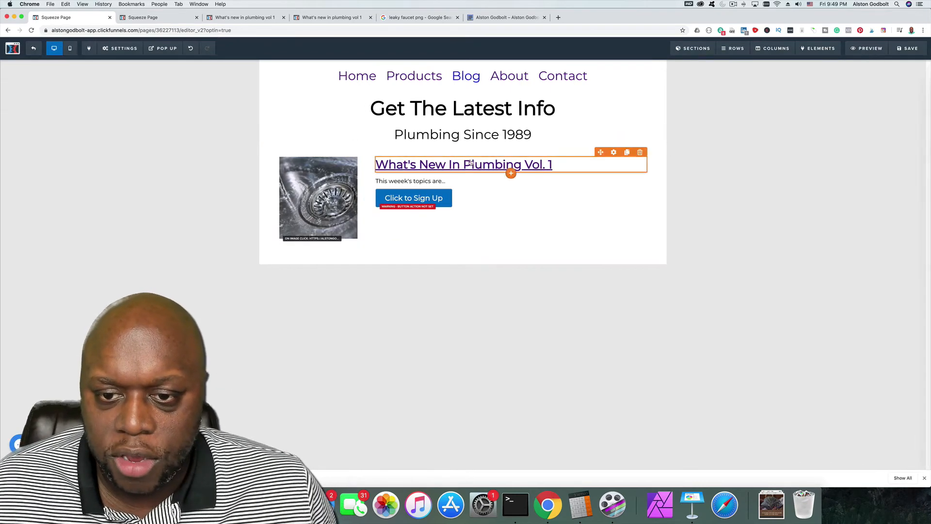
Set the top margin of the article headline "What's New In Plumbing Vol. 1" to 35.
click(614, 152)
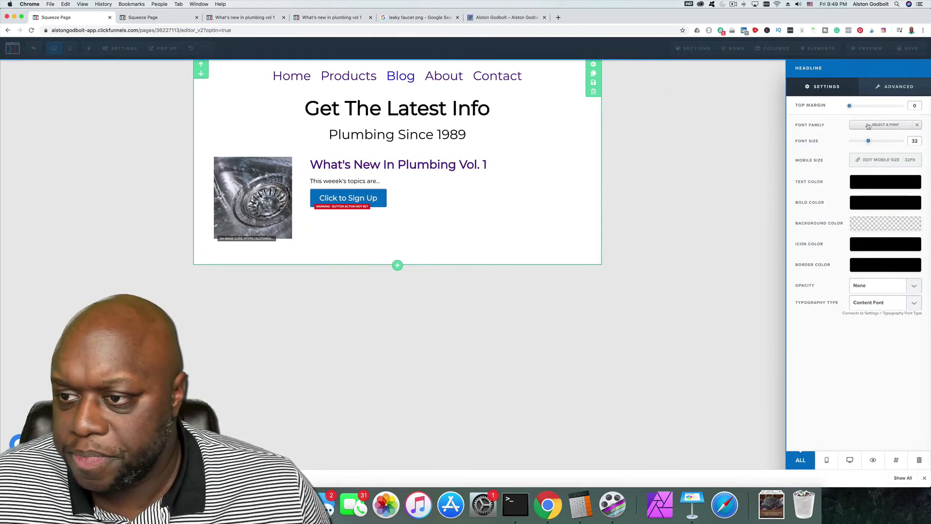
drag(855, 109, 869, 111)
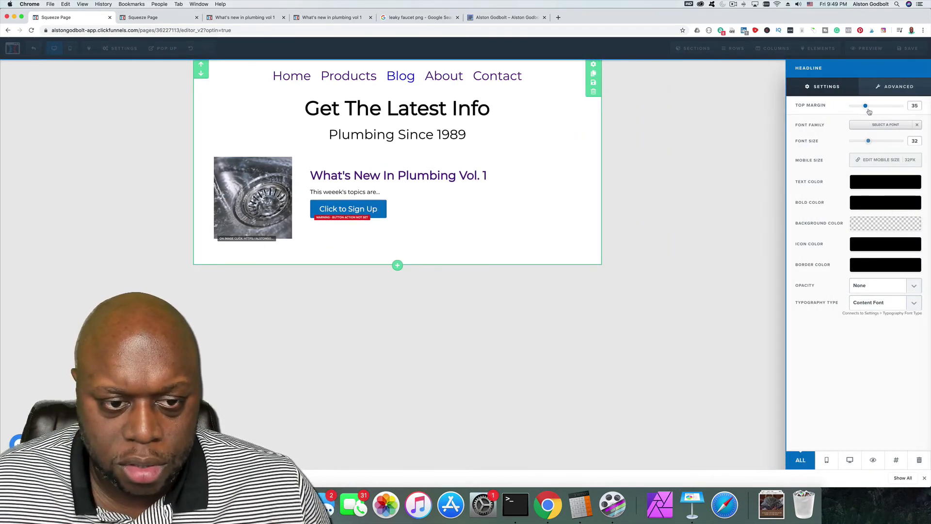
click(497, 354)
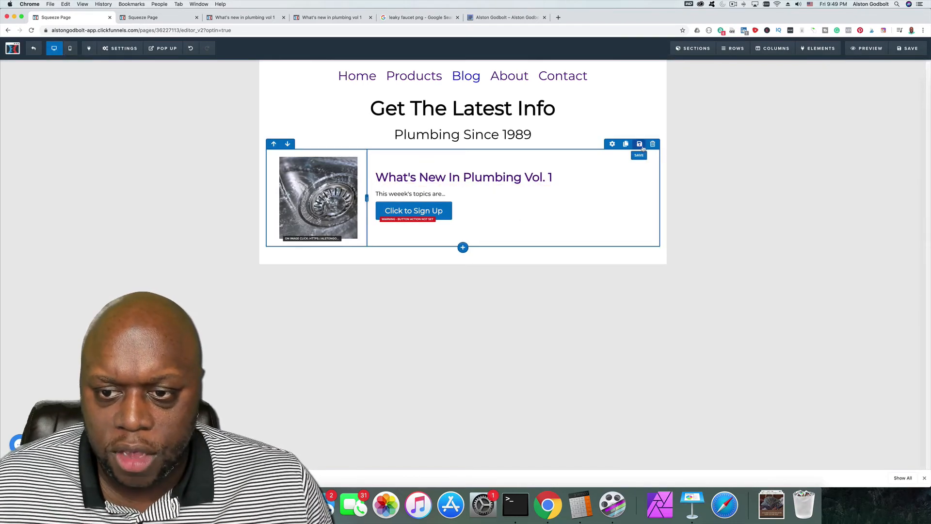
Clone the finished article row three times and save the Blog page.
click(626, 145)
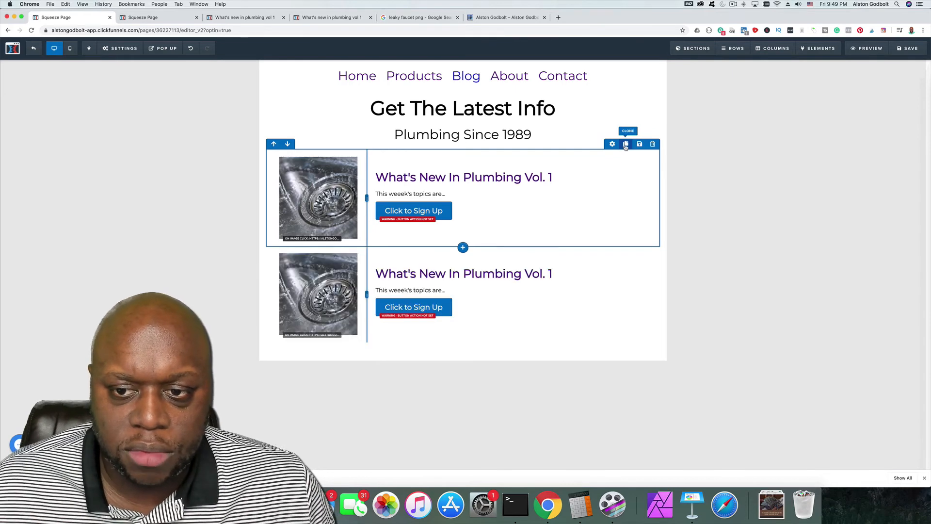
click(625, 145)
click(626, 144)
click(899, 49)
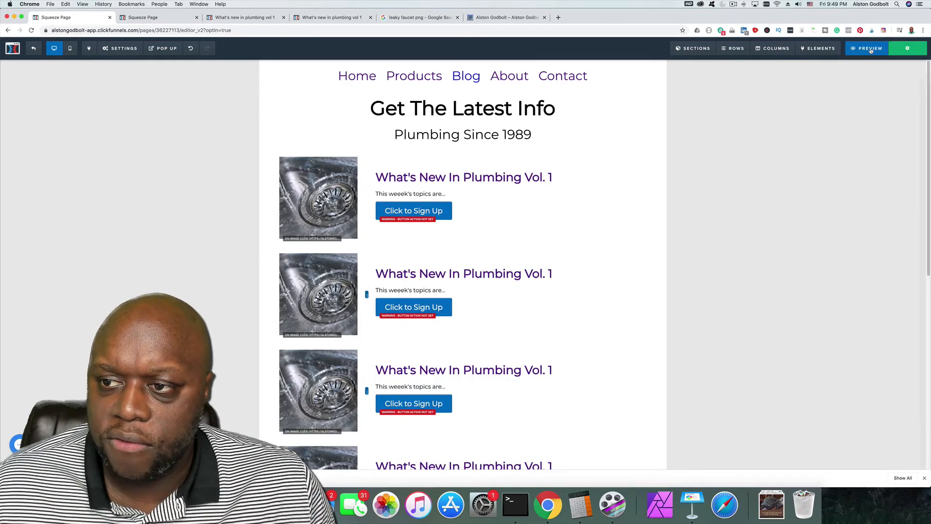
Preview the cloned article rows, check them against the reference blog's post list, and return to the page editor.
click(868, 48)
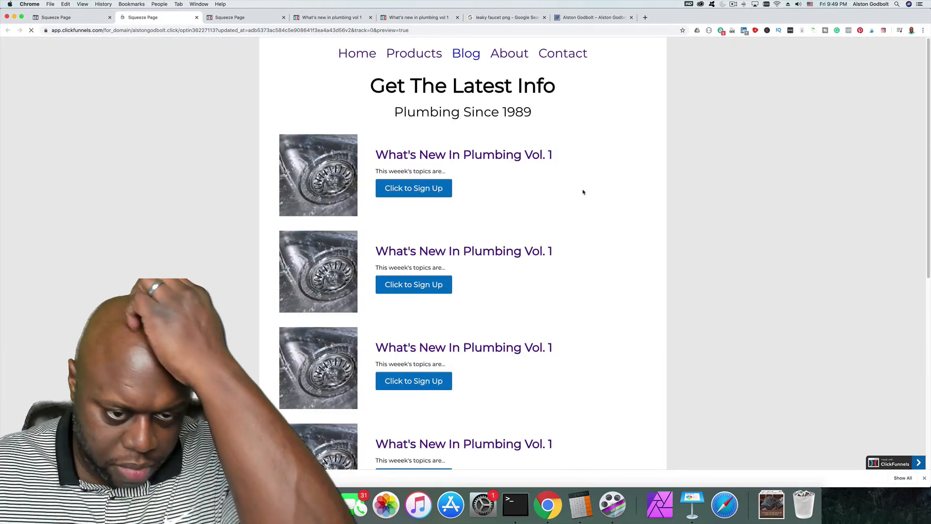
click(595, 17)
scroll(235, 310, down, 5)
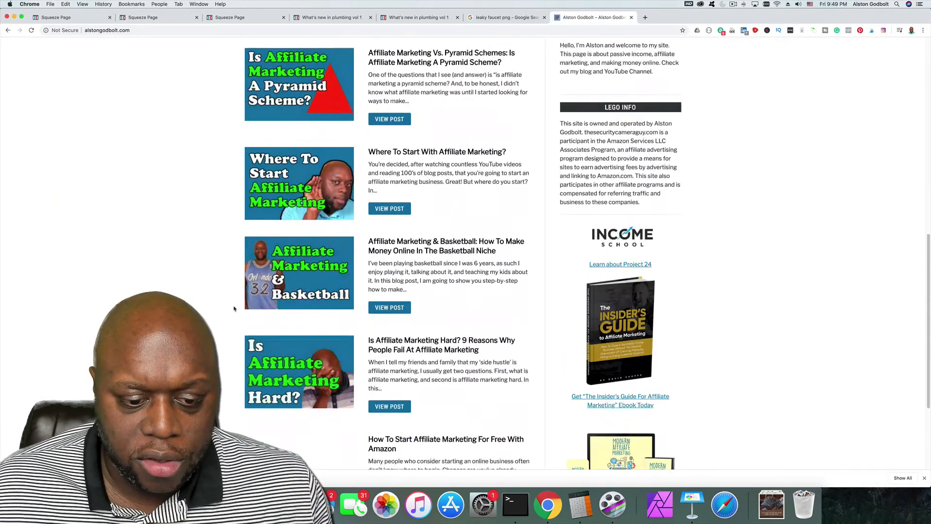
scroll(234, 308, up, 15)
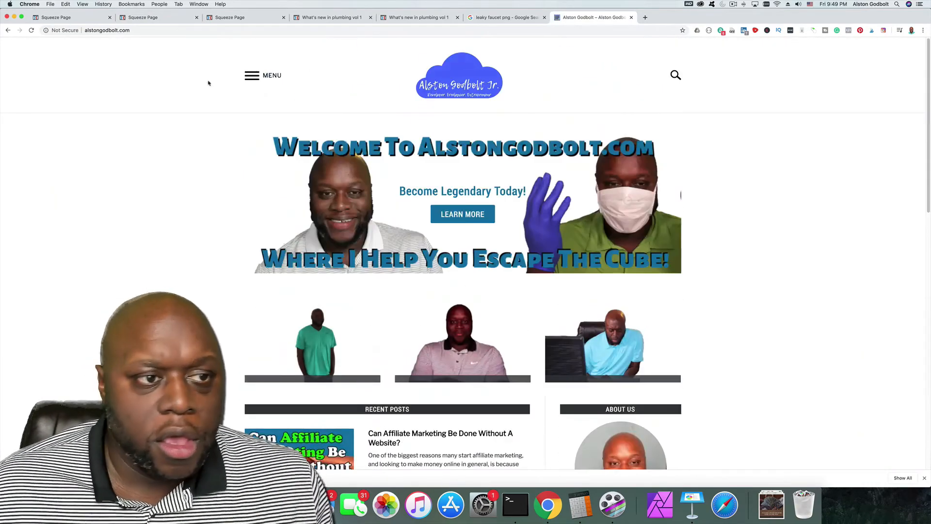
click(163, 19)
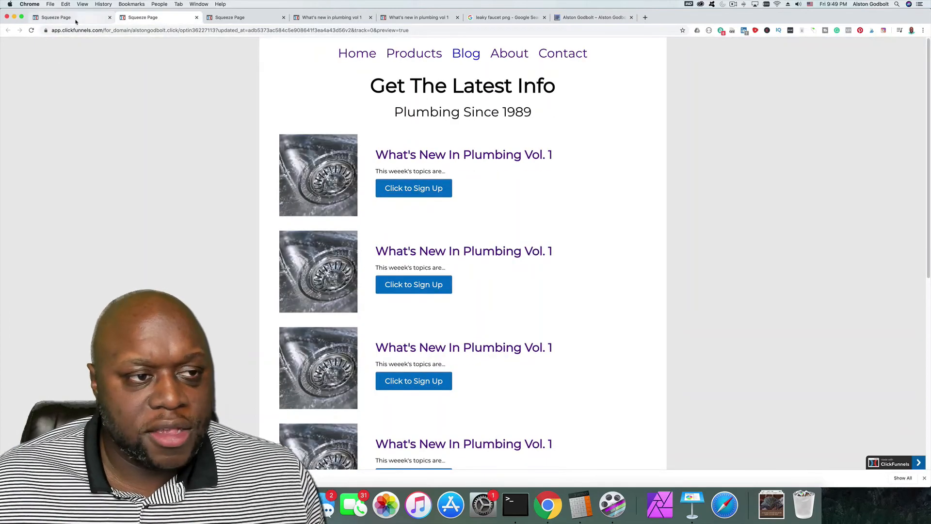
click(75, 22)
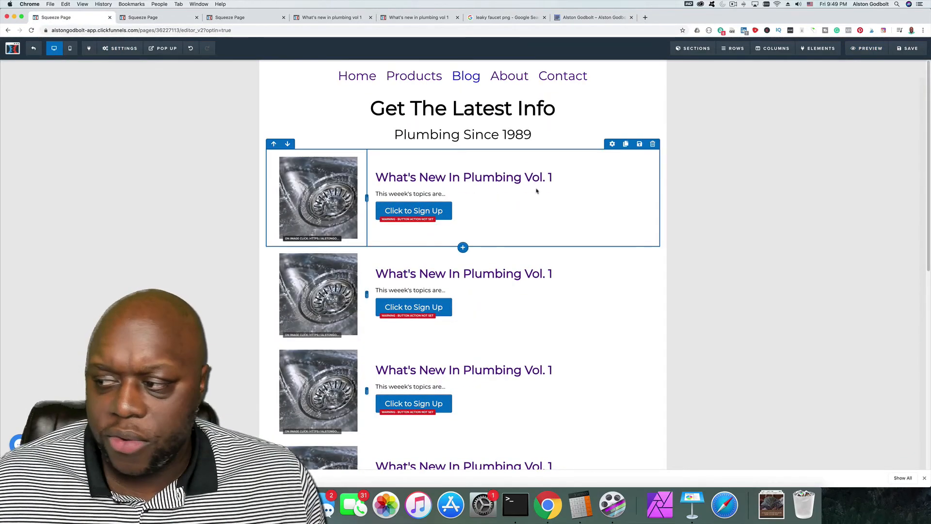